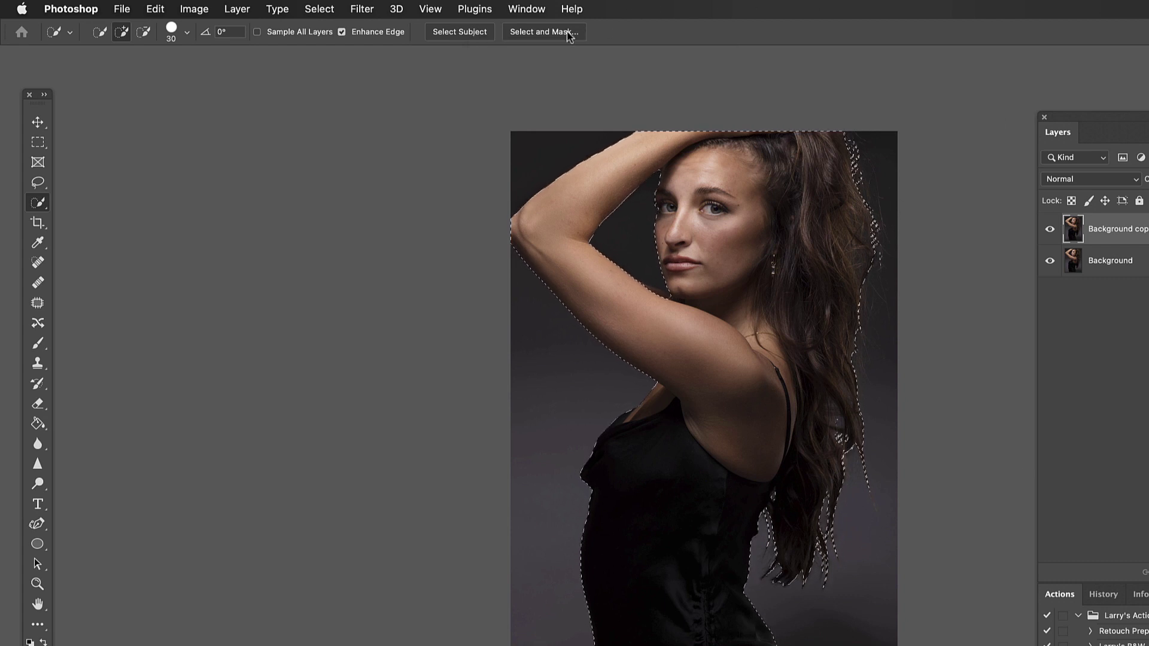
Step: Refine the selection of the woman with Select and Mask and output it as a new layer with layer mask
left_click(548, 33)
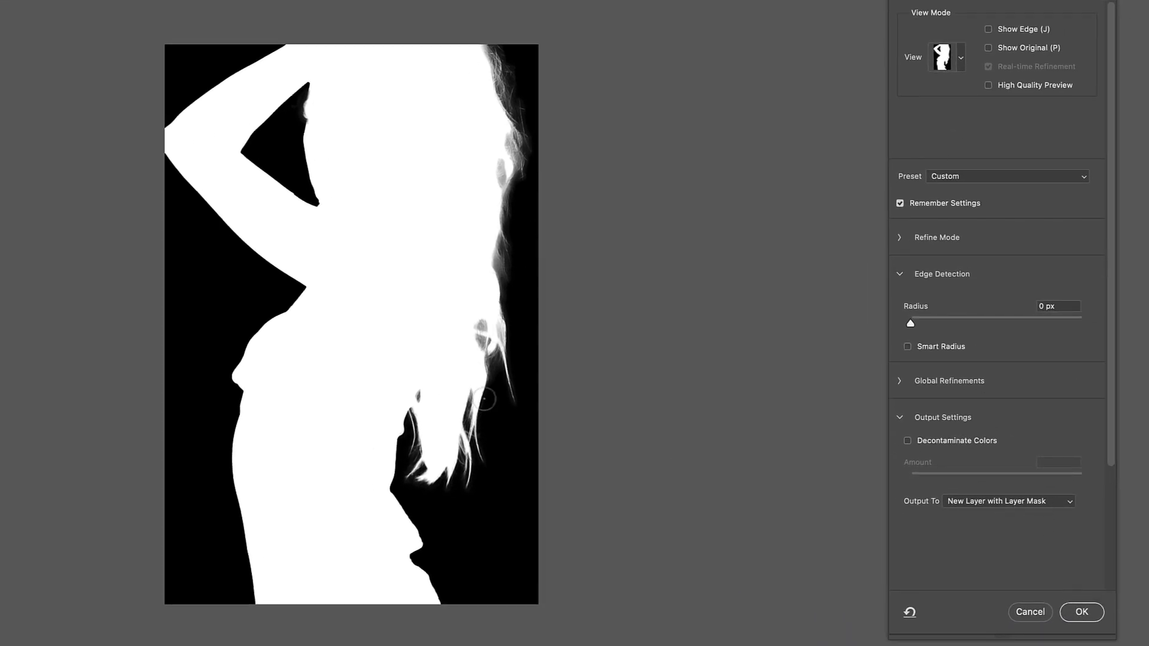
left_click(1078, 615)
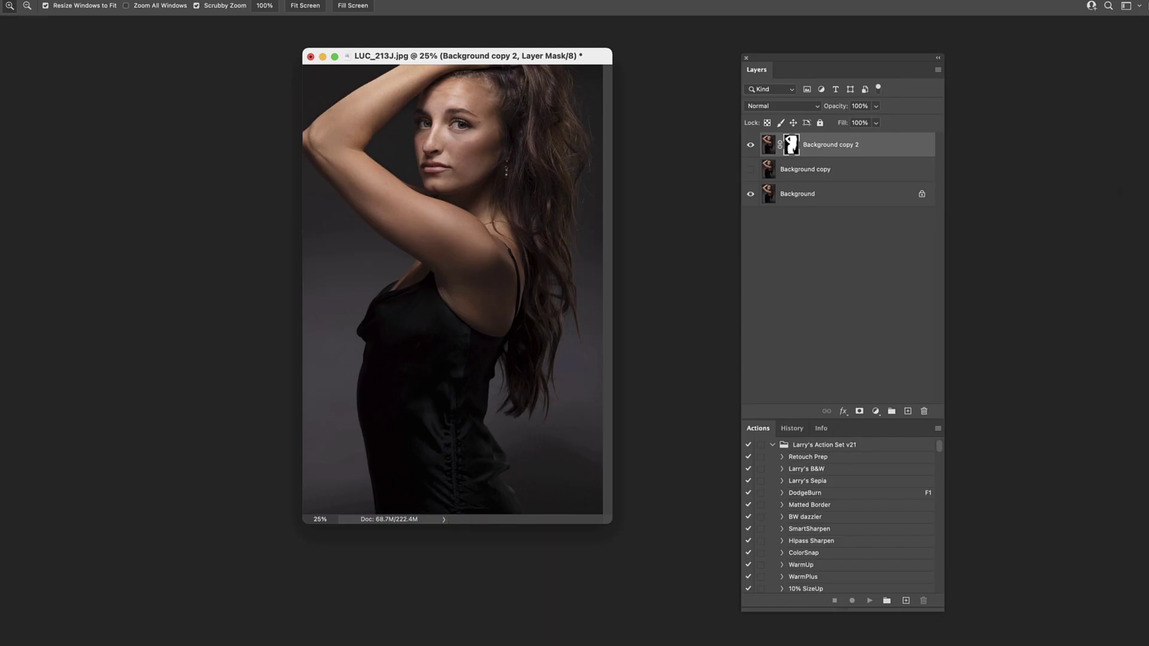
Step: Copy the Grey Texture image into the LUC_213J.jpg portrait as a new layer covering the canvas
left_click_drag(142, 128, 197, 69)
key("v")
left_click_drag(156, 181, 435, 289)
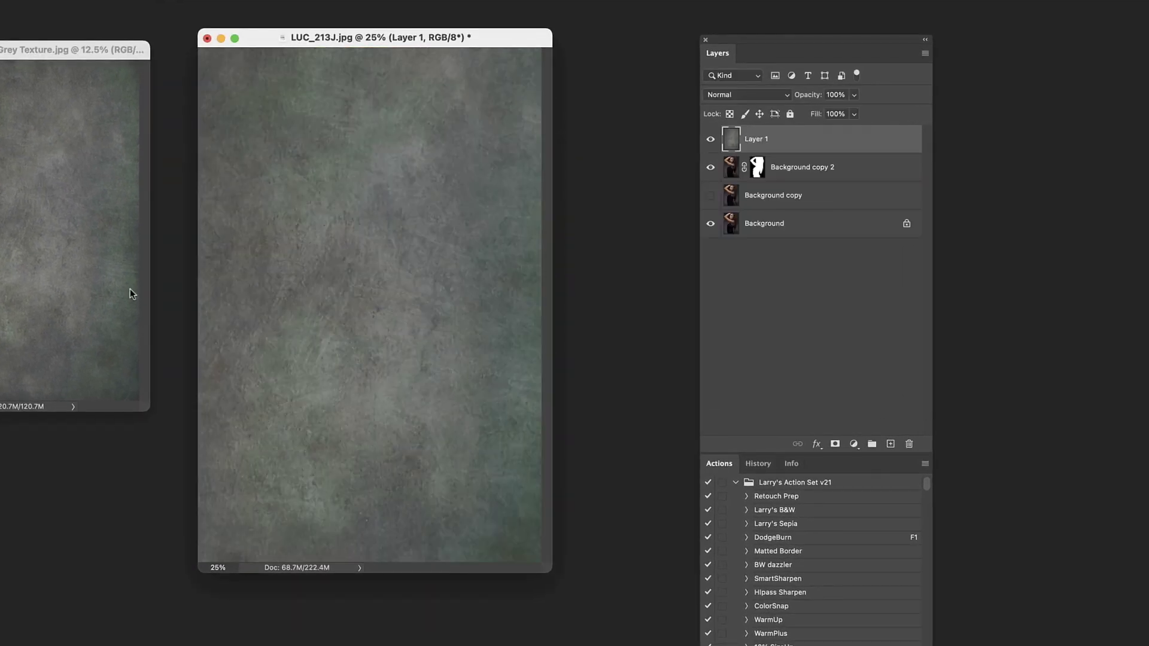
Step: Place the grey texture layer beneath the masked Background copy 2 layer and set its blend mode to Soft Light
left_click_drag(800, 144, 805, 180)
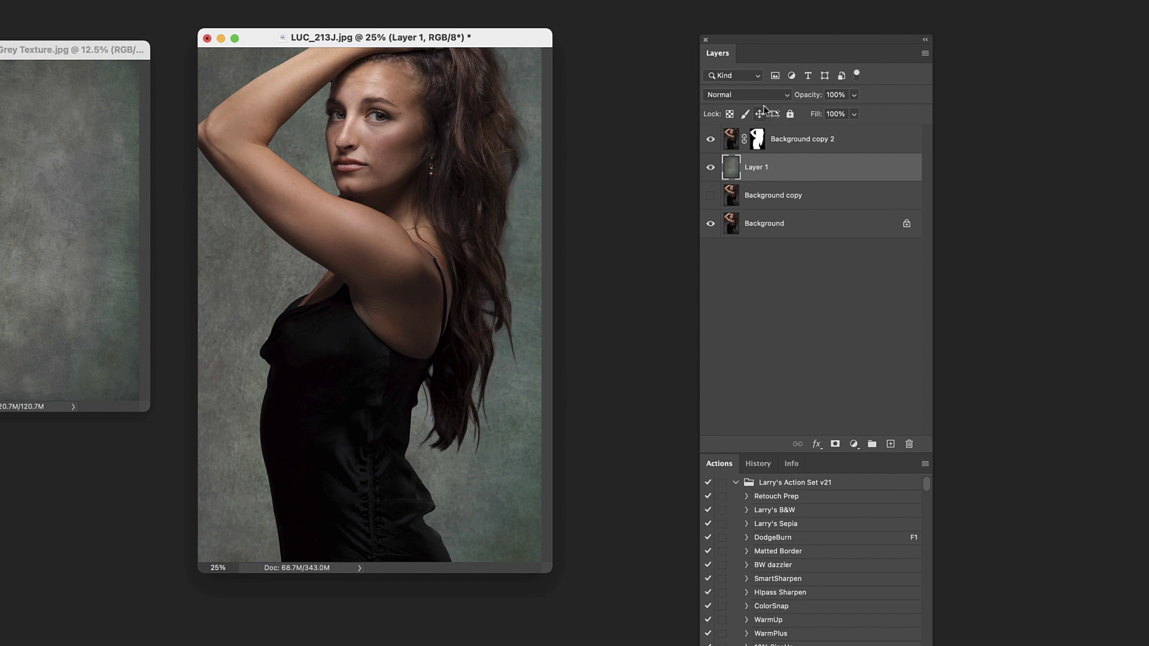
left_click(748, 95)
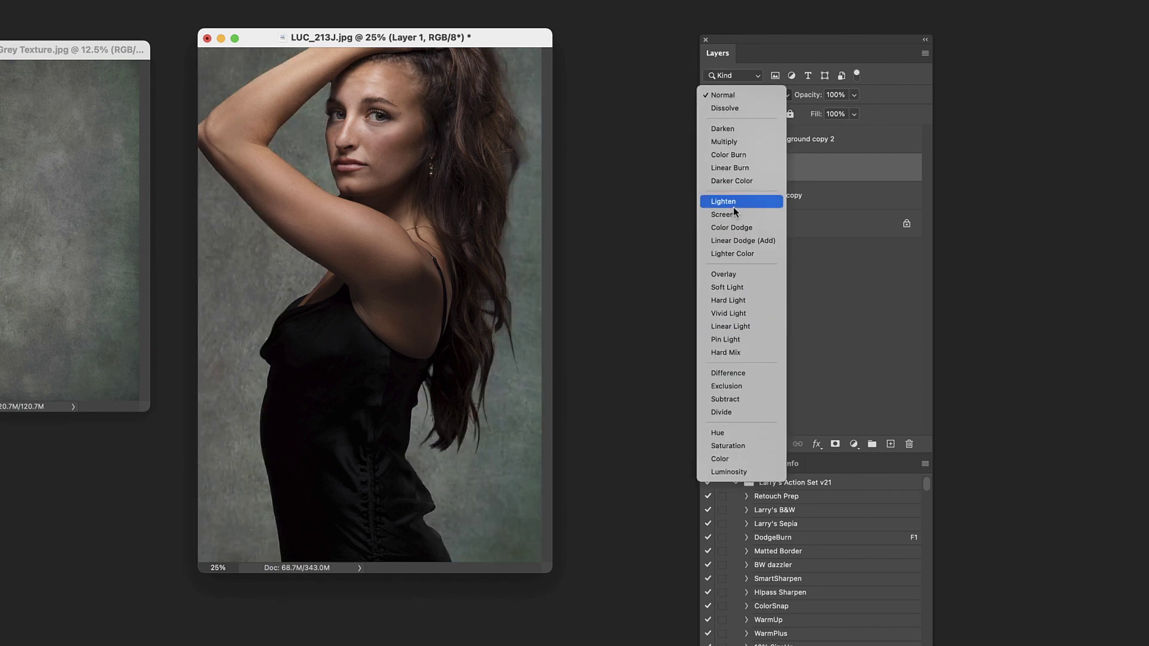
left_click(731, 289)
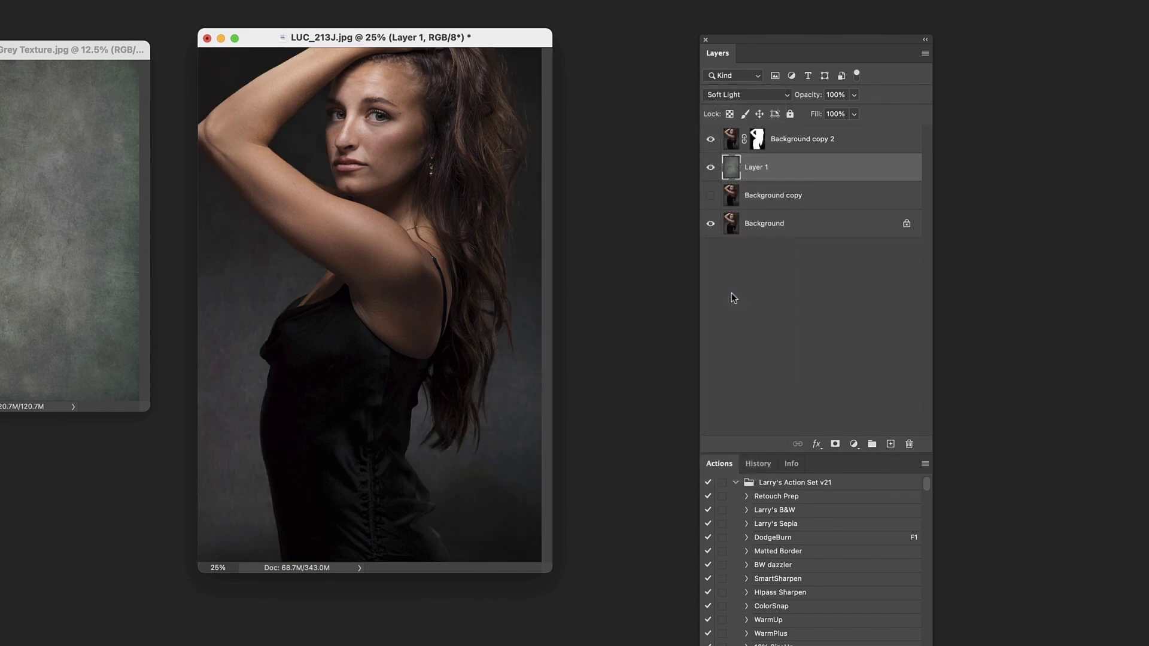
Step: Hide the grey texture and add the BlueSky texture behind the woman, scaled to fill the canvas and blended in Soft Light
left_click(711, 167)
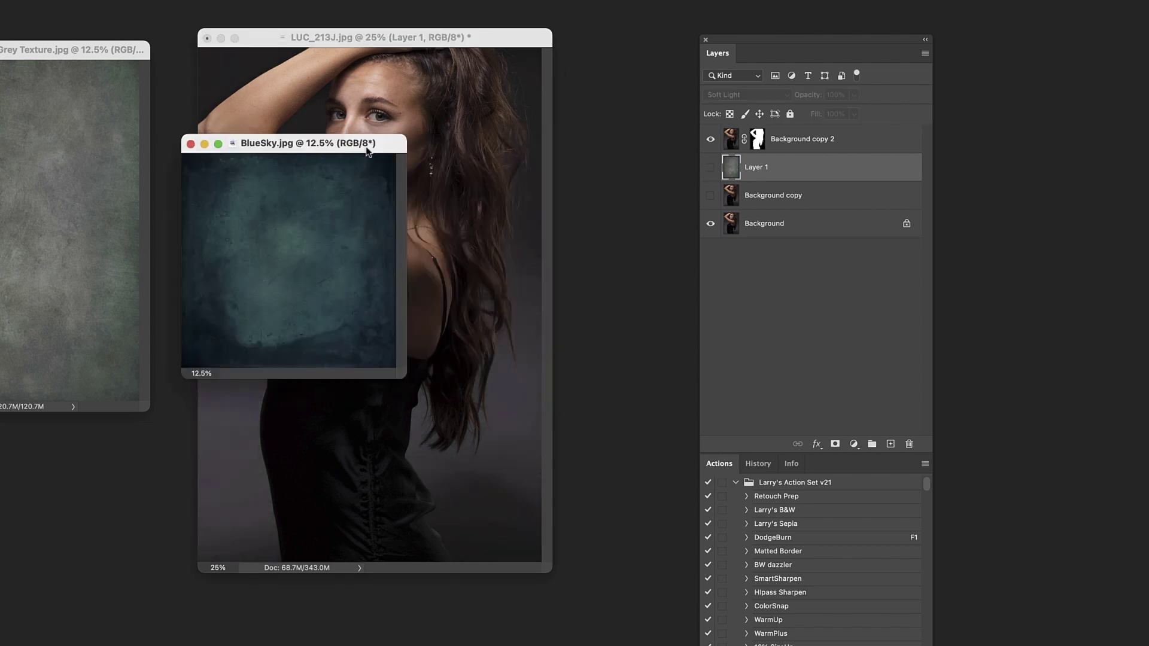
left_click_drag(366, 145, 99, 149)
left_click_drag(282, 278, 267, 108)
key("super+t")
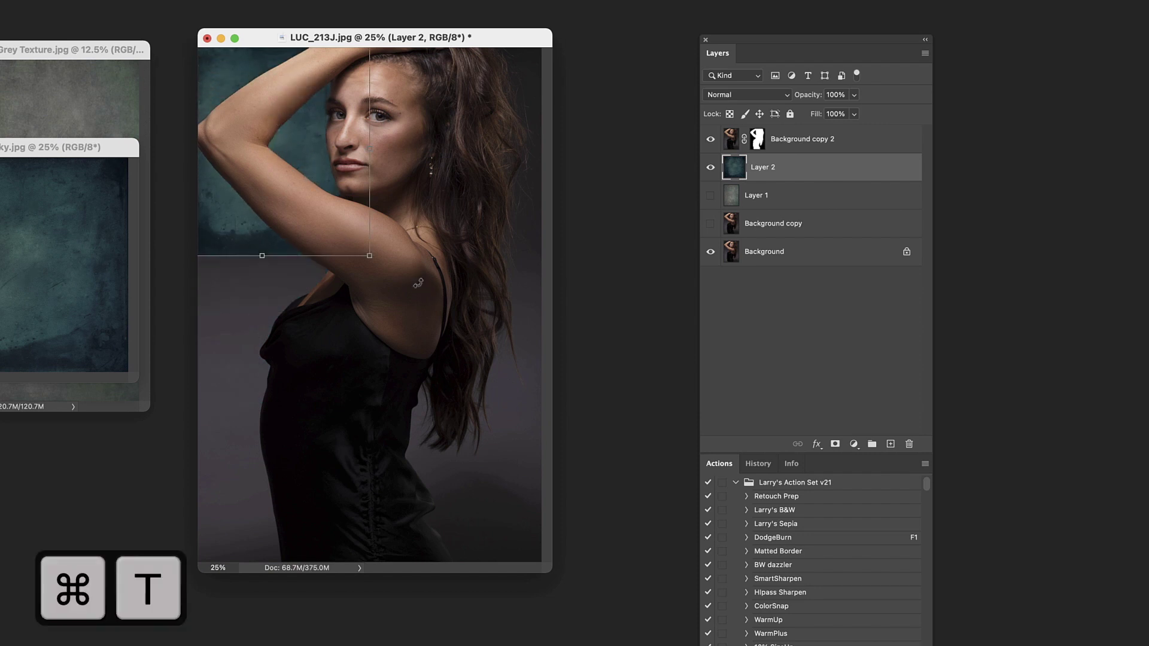
left_click_drag(368, 256, 547, 574)
key("Return")
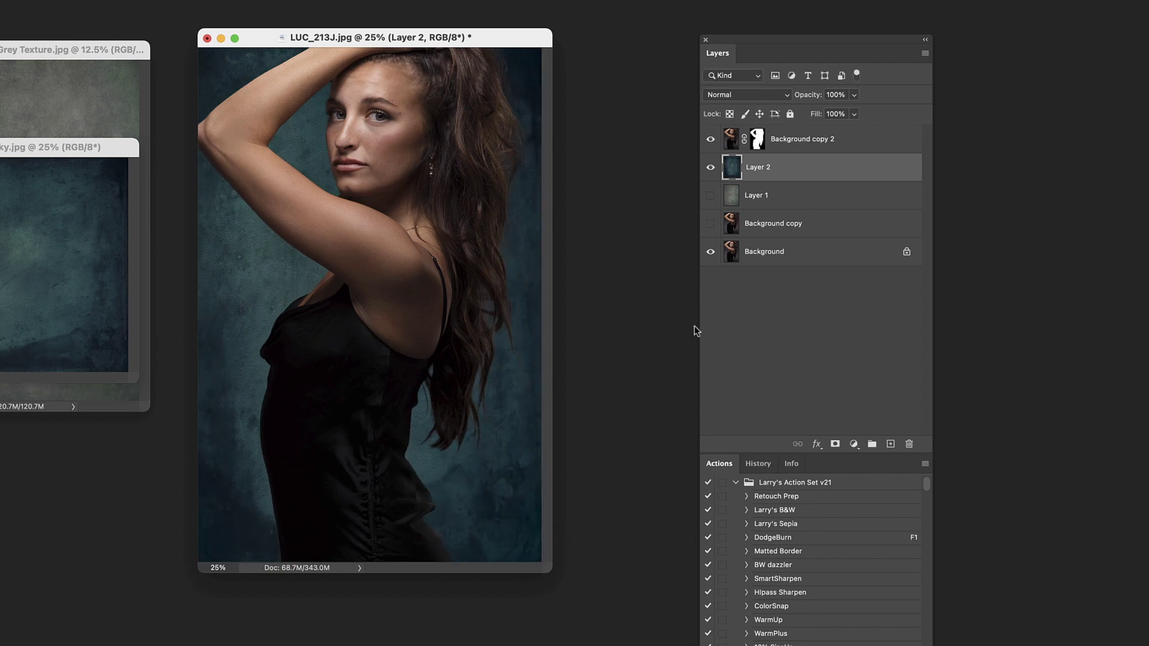
left_click(737, 96)
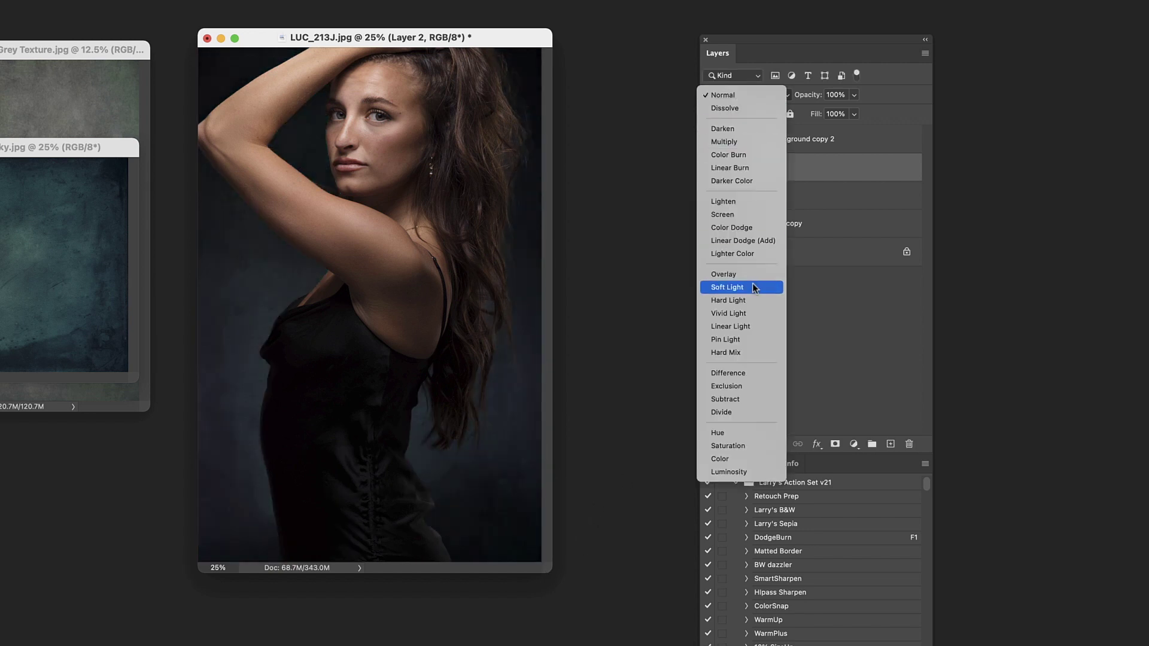
left_click(752, 286)
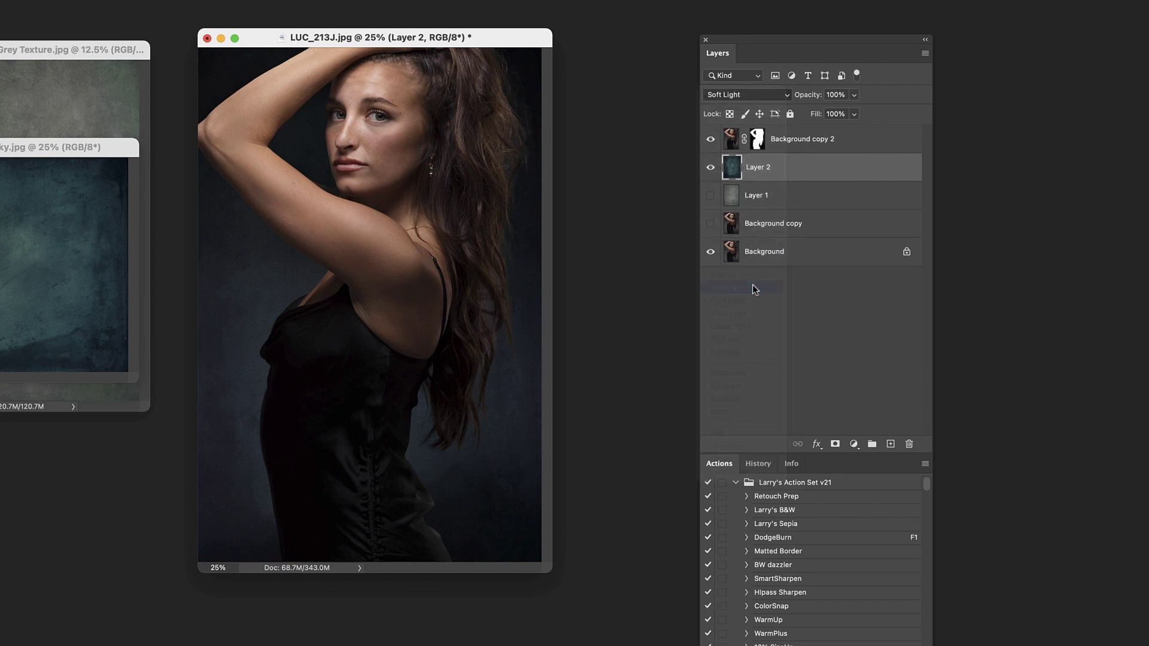
Step: Delete the blue texture layer and show the grey texture layer again
left_click(710, 169)
left_click(710, 195)
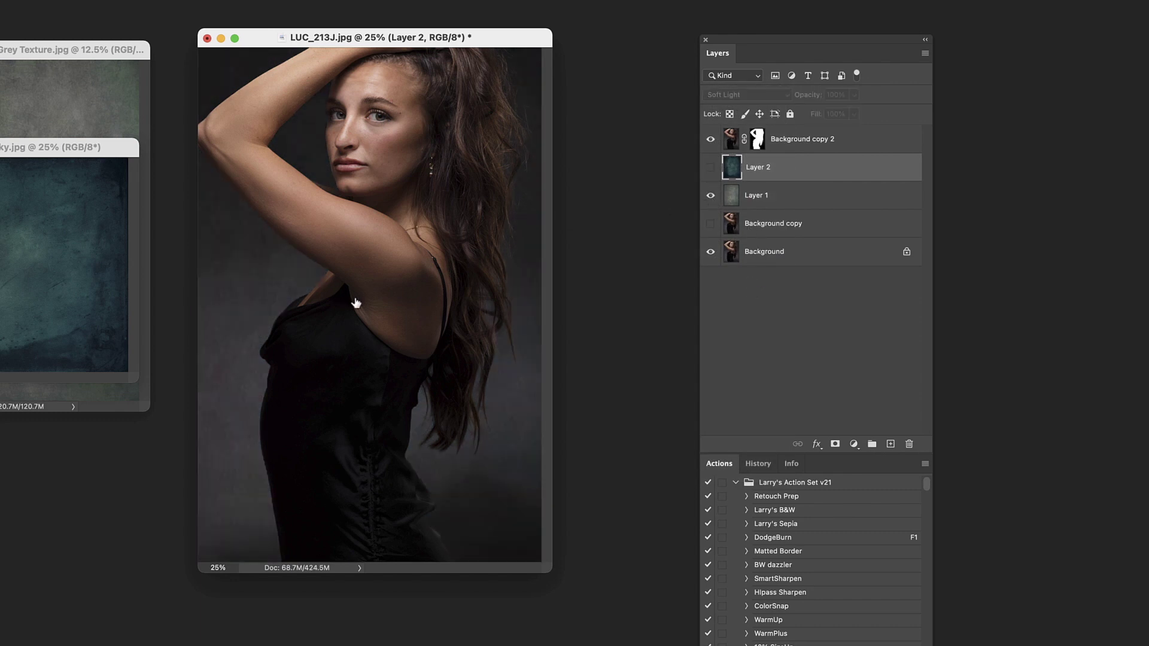
left_click_drag(828, 169, 910, 444)
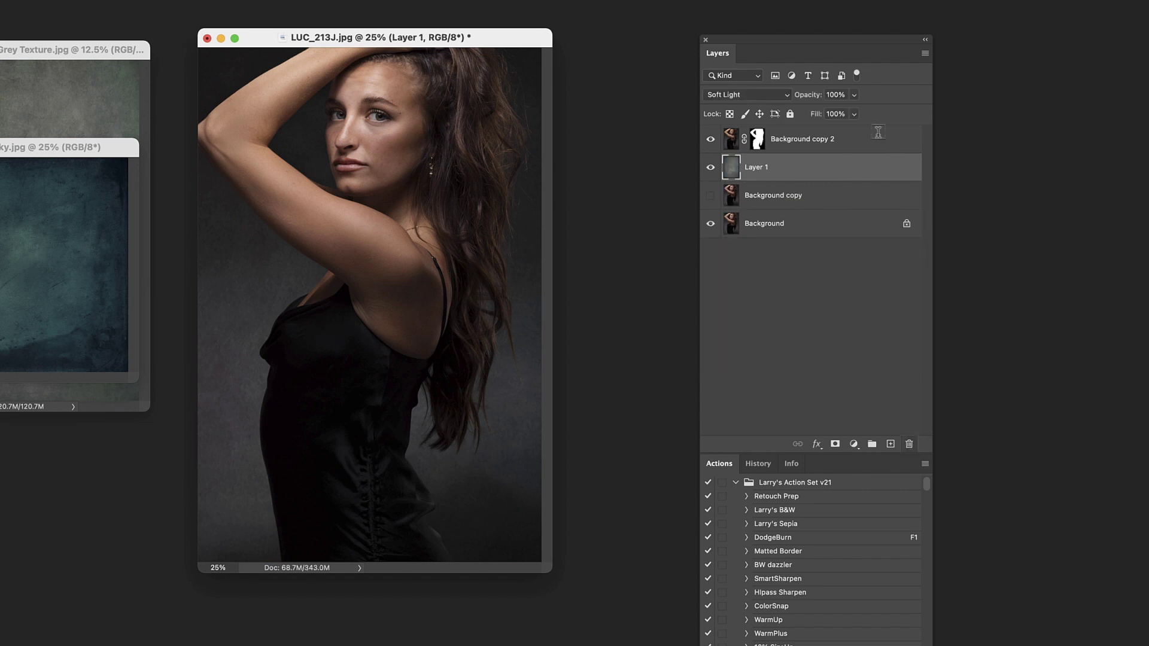
Step: Close the BlueSky and Grey Texture source images, keeping only the portrait open
left_click_drag(831, 44, 753, 23)
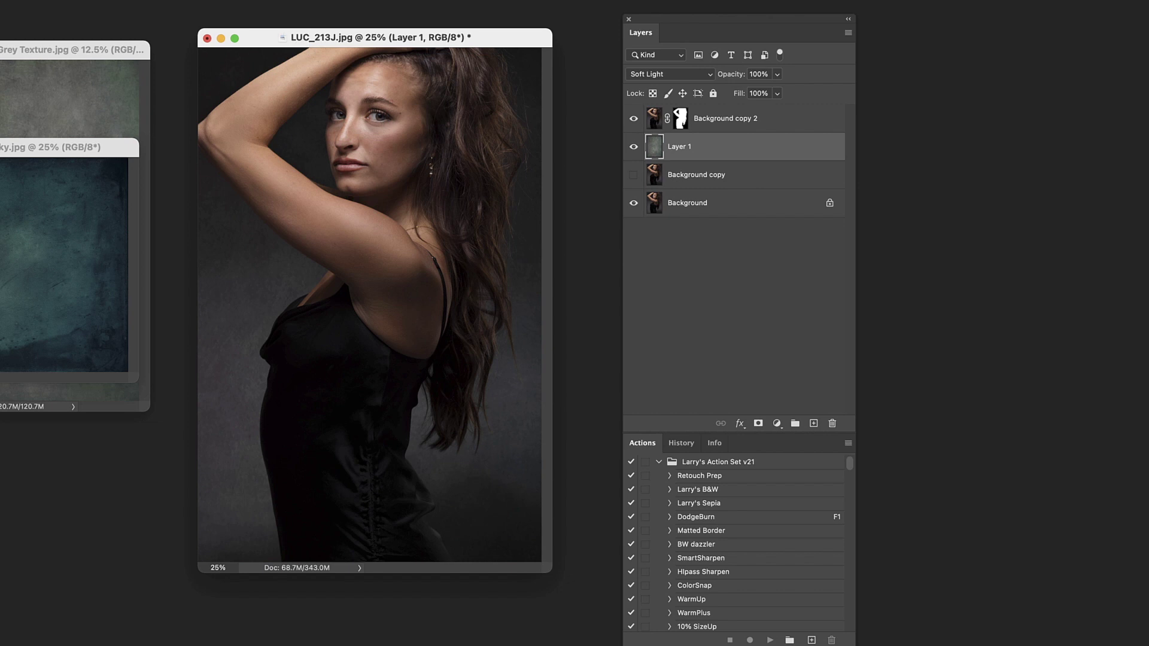
left_click(0, 148)
left_click(0, 51)
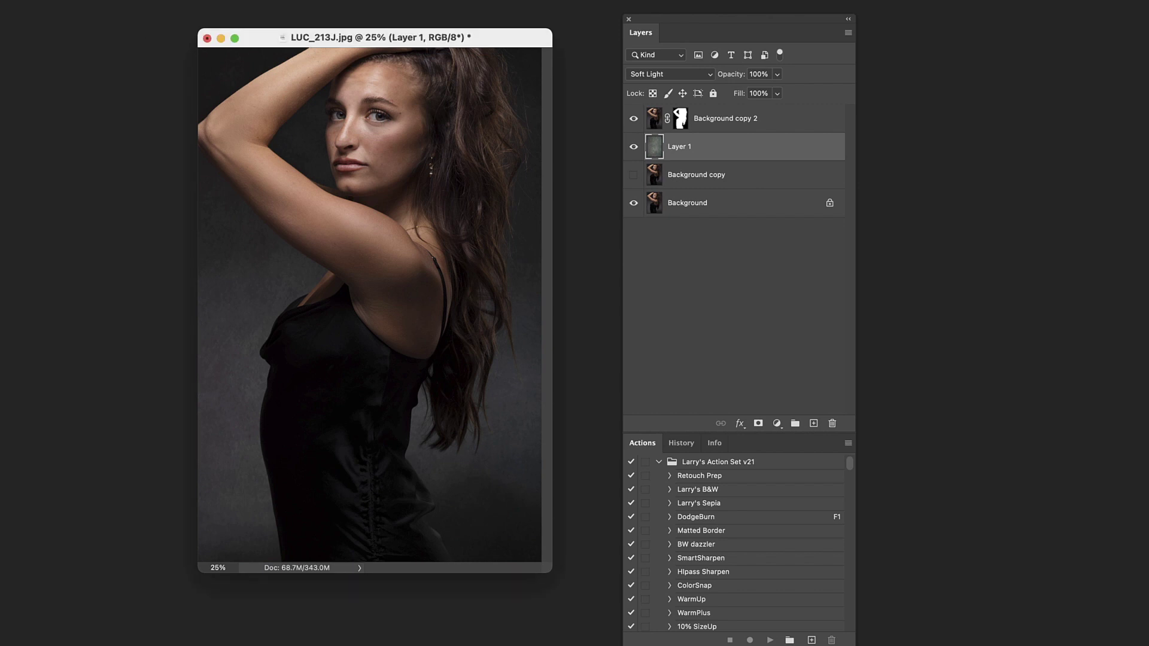
Step: Change the grey texture layer's blend mode to Overlay and set its opacity to 68%
left_click(777, 74)
left_click(677, 79)
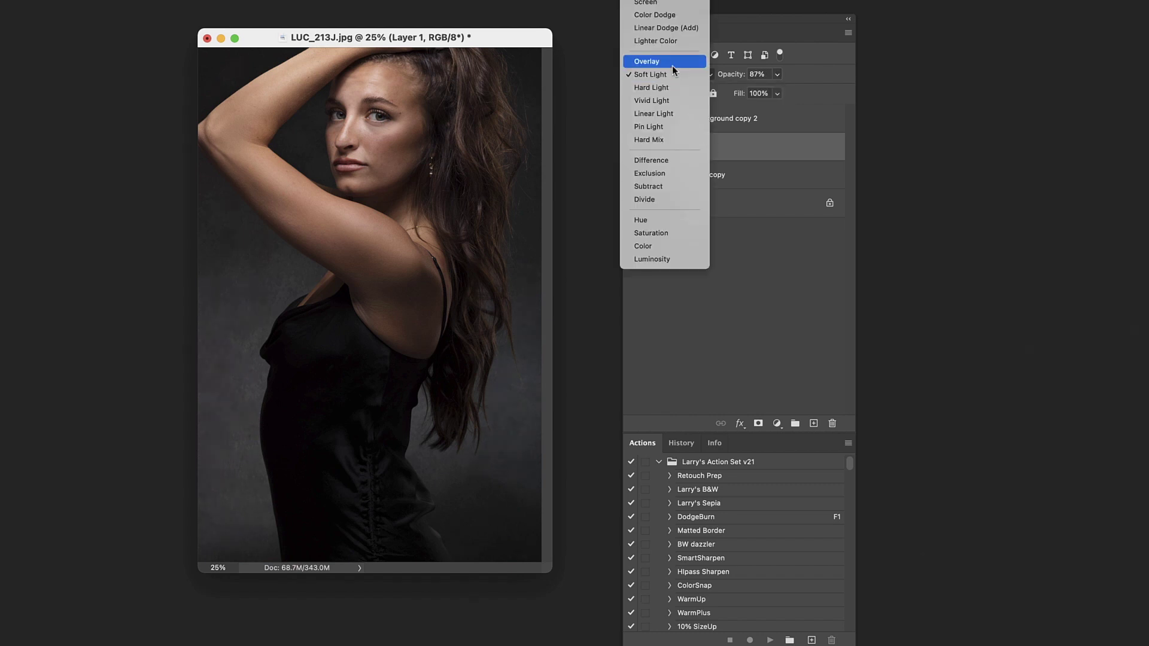
left_click(673, 65)
left_click(777, 74)
left_click_drag(779, 90, 767, 92)
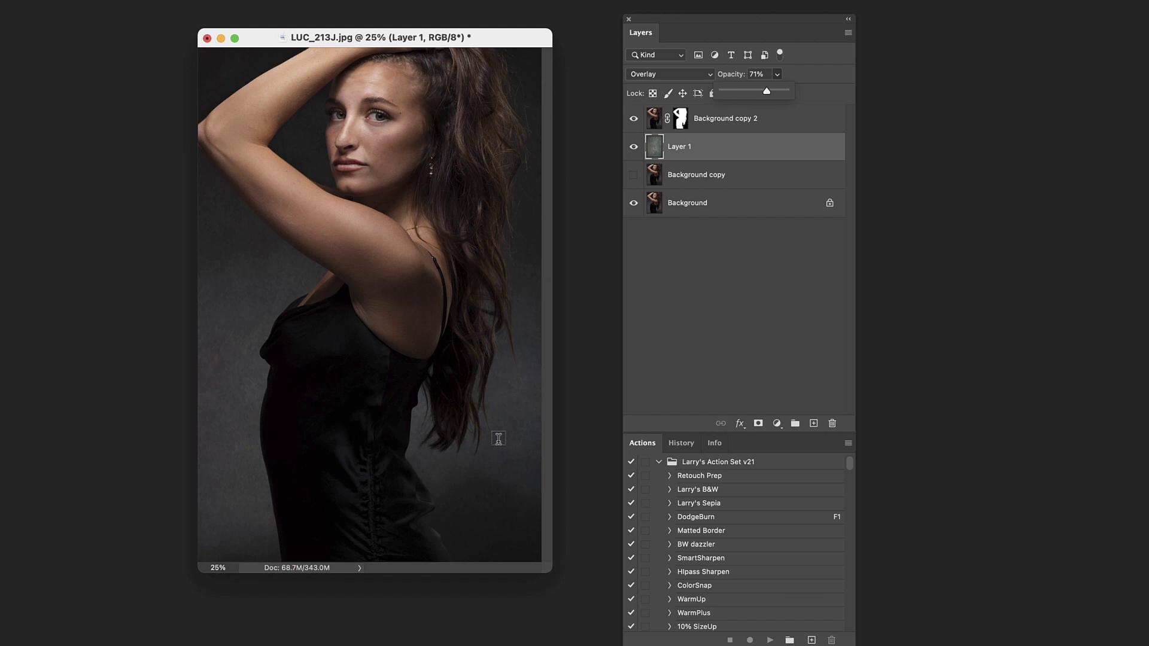
left_click_drag(767, 96, 767, 96)
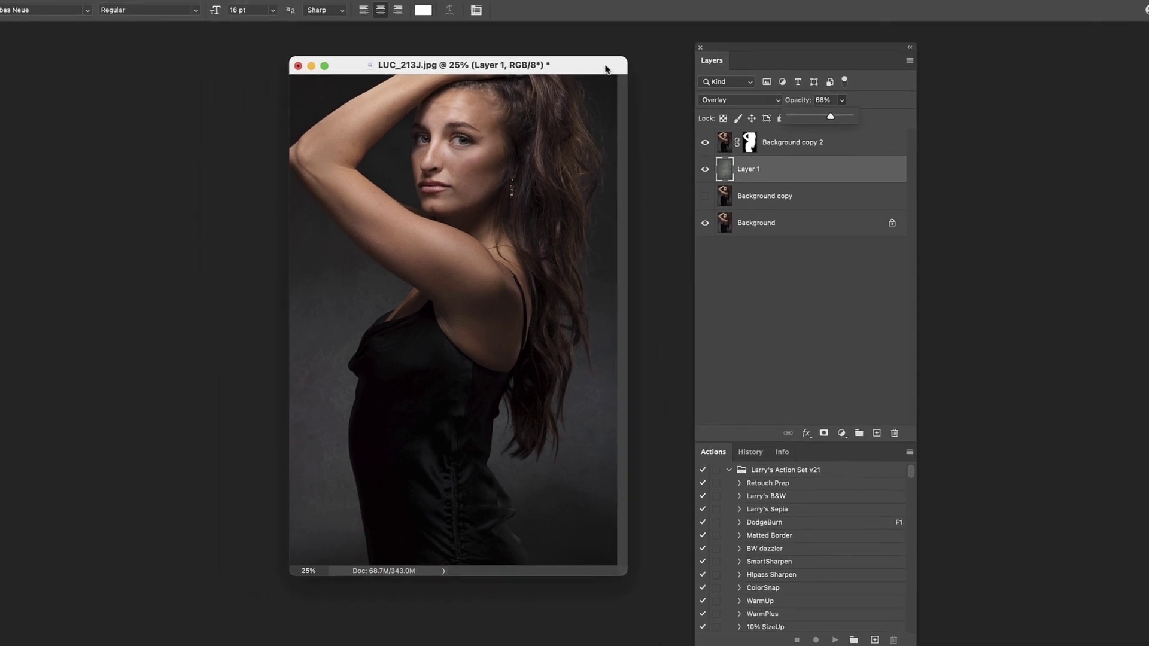
Step: Hide the Background layer, show Background copy, and merge all visible layers into one
left_click_drag(522, 38, 504, 37)
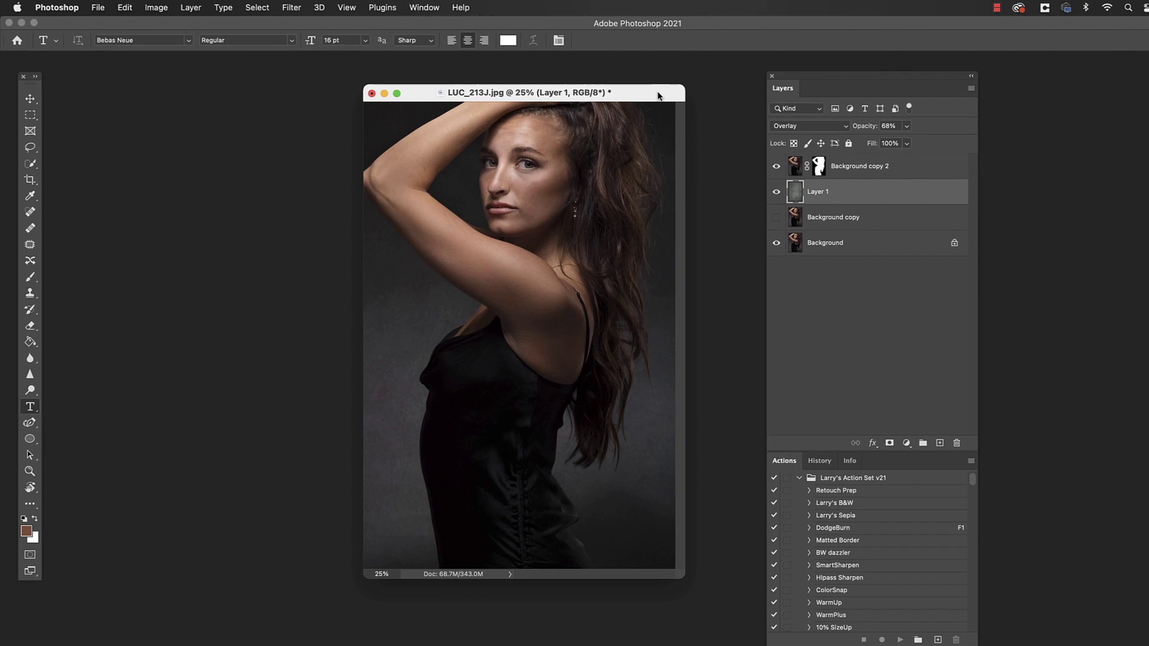
left_click(777, 242)
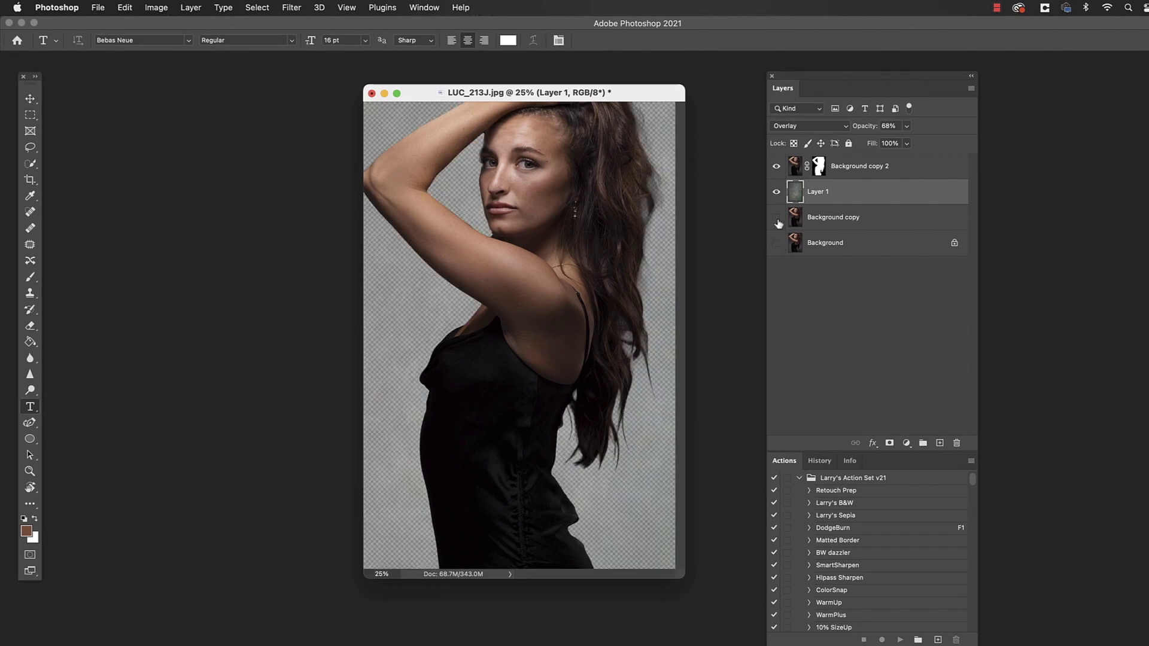
left_click(777, 217)
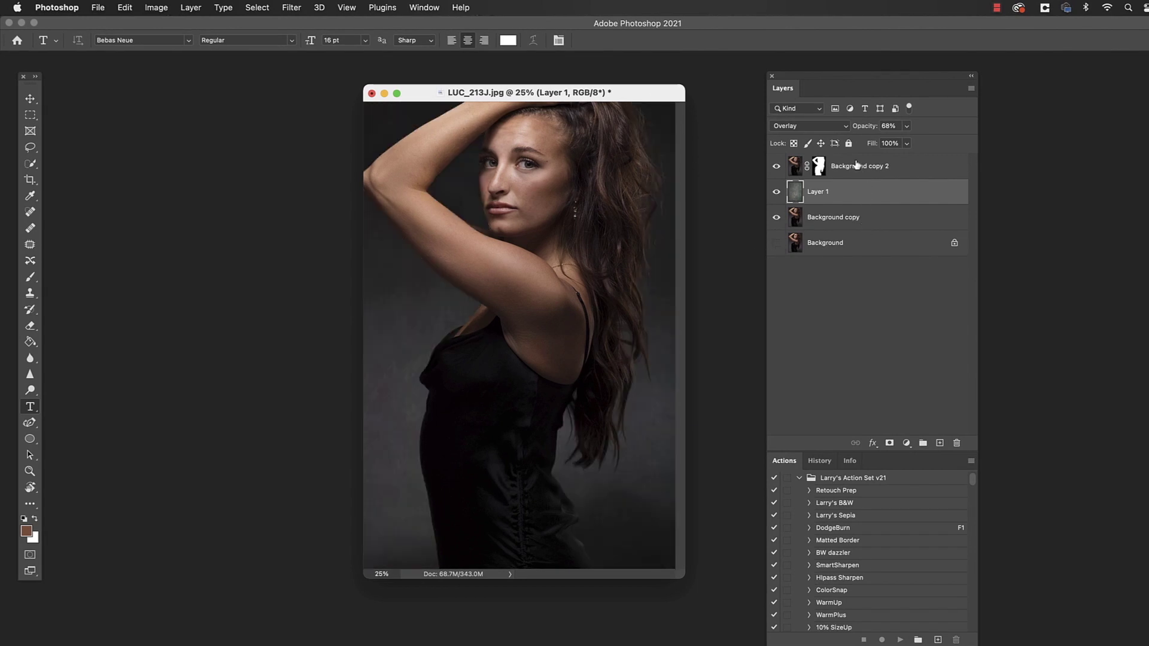
left_click(191, 7)
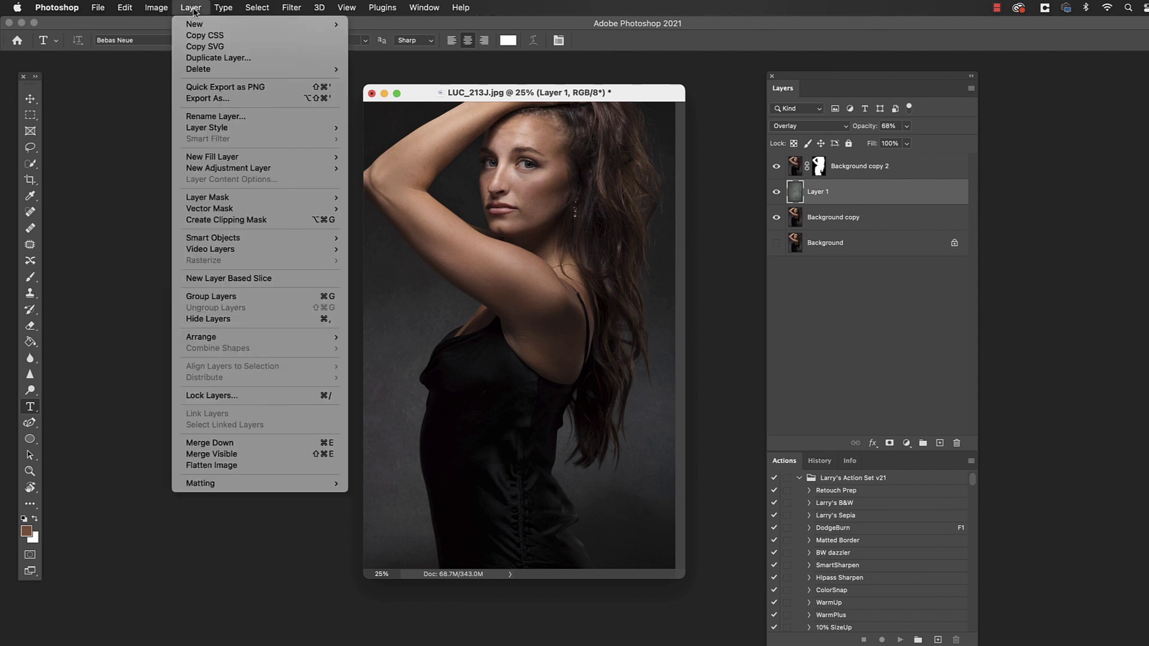
left_click(282, 455)
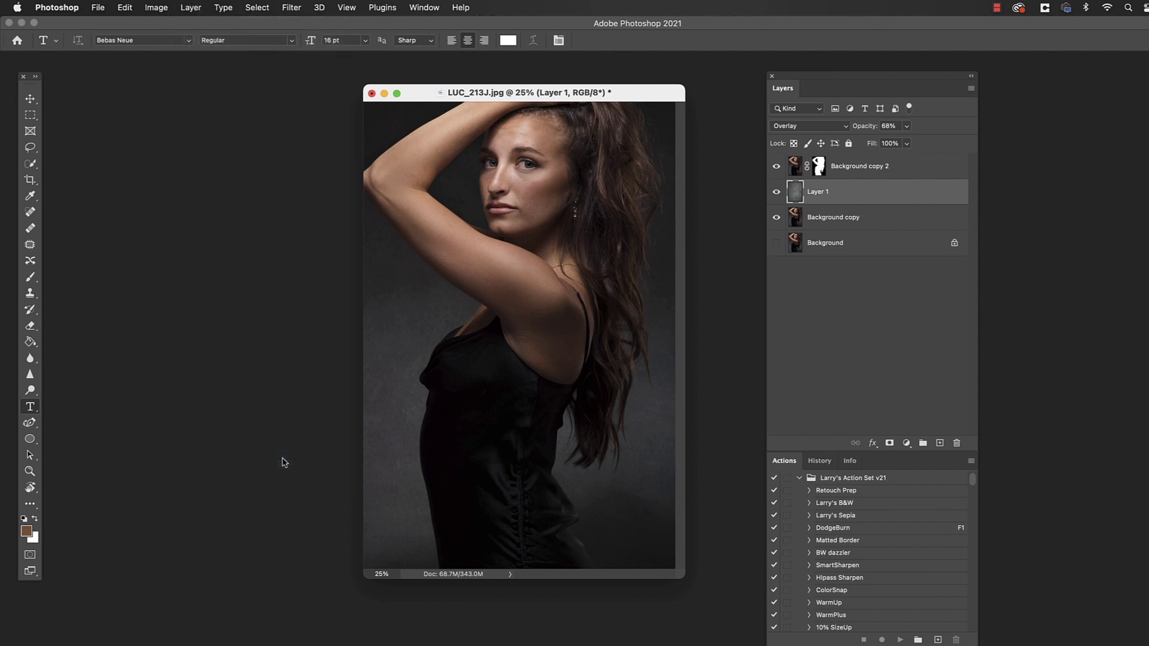
Step: Compare the merged textured layer with the original Background by switching its visibility off and on
left_click(776, 192)
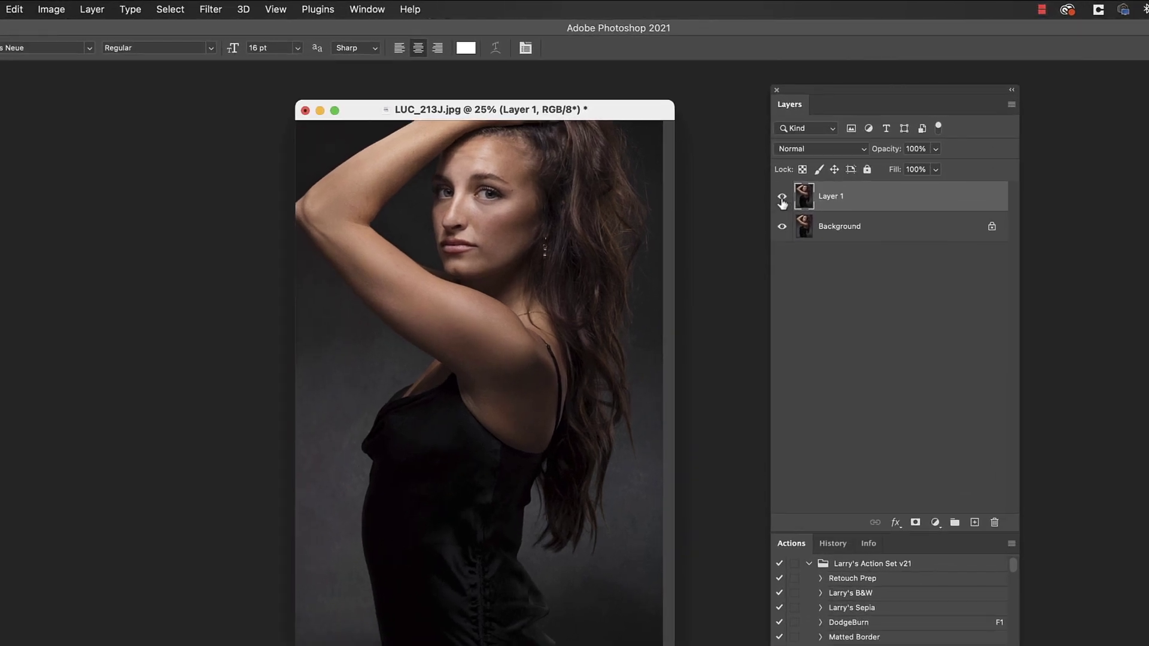
left_click(782, 204)
left_click(783, 201)
left_click(782, 200)
left_click(783, 201)
Step: Rename the merged layer as Textured
double_click(832, 198)
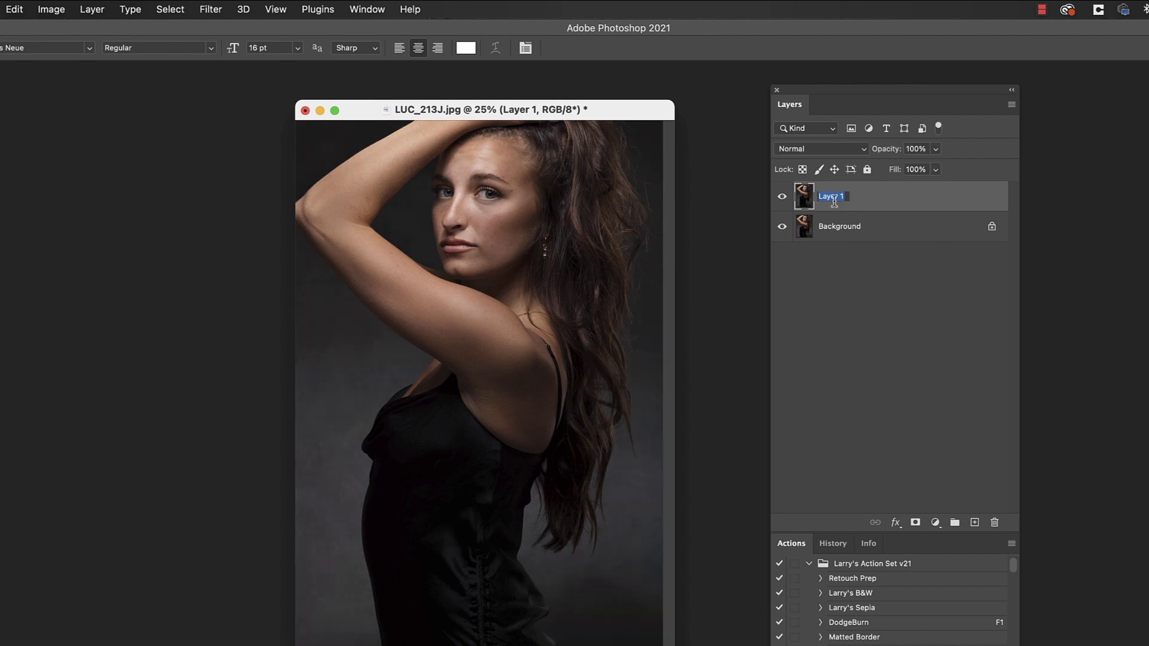
type("Textured")
key("Return")
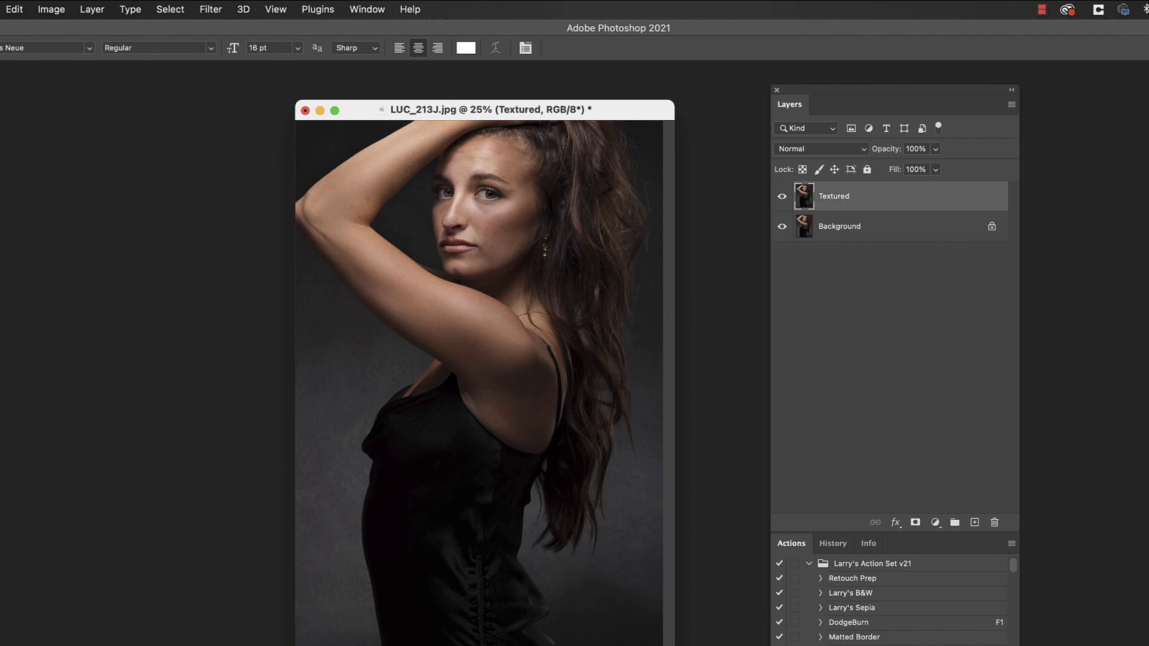
Step: Duplicate the Textured layer and name the copy LUM
left_click_drag(634, 110, 627, 110)
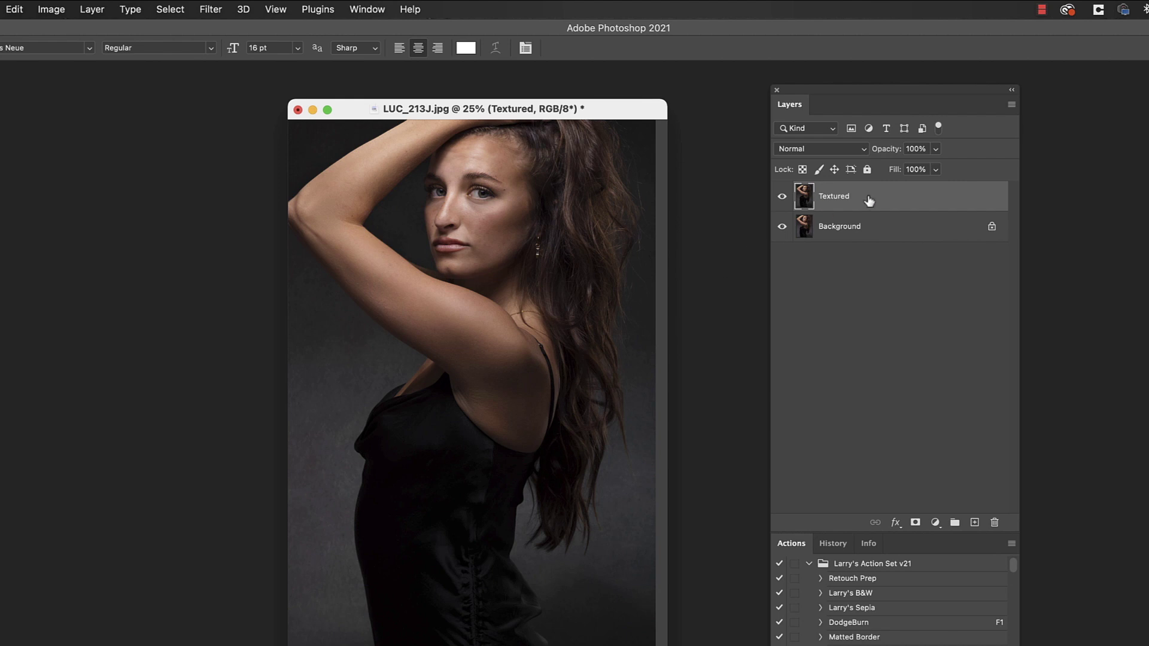
left_click_drag(844, 197, 974, 522)
double_click(841, 198)
type("LUM")
key("Return")
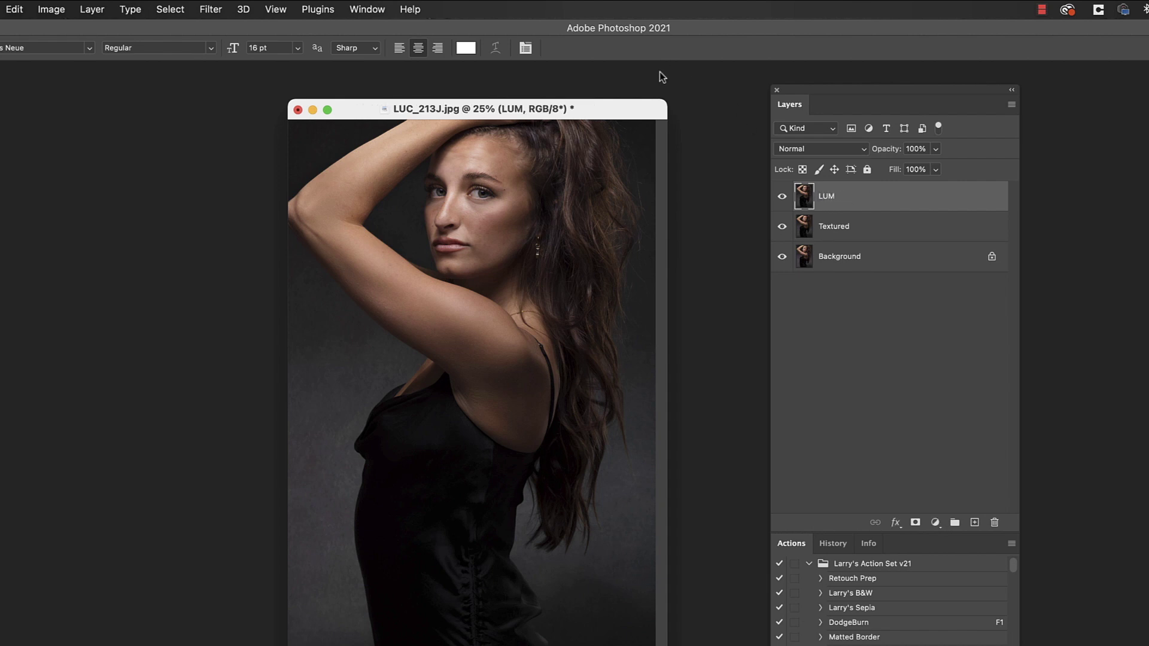
Step: Open the LUM layer in the Luminar AI filter and switch to its editing tools
left_click_drag(624, 109, 613, 113)
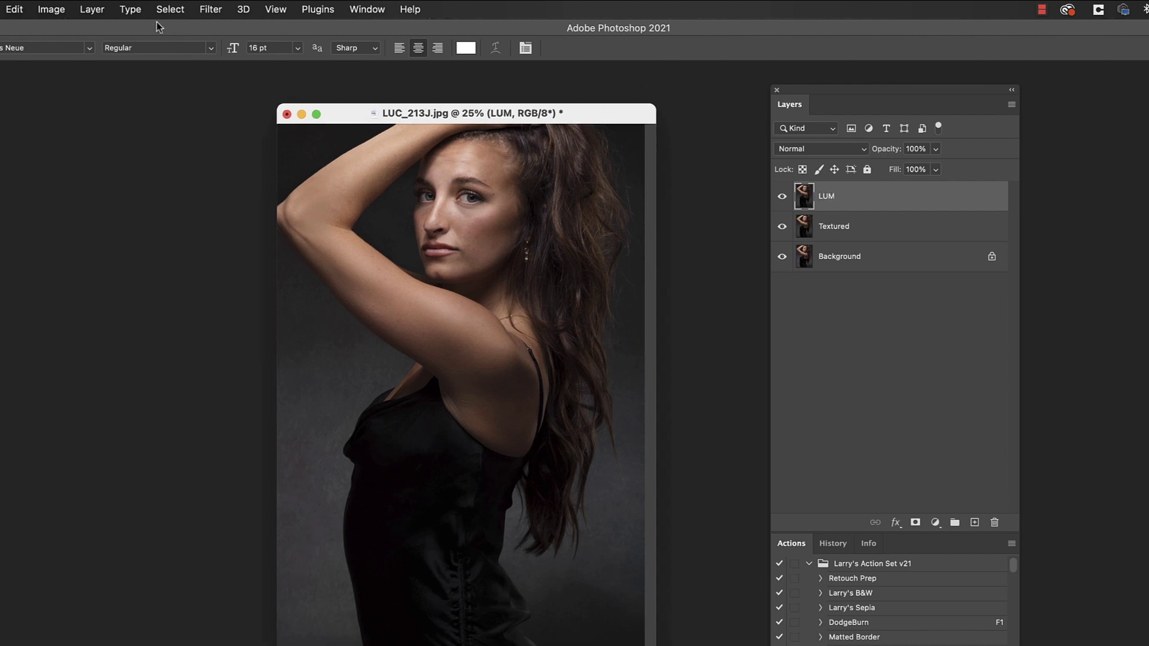
left_click(217, 15)
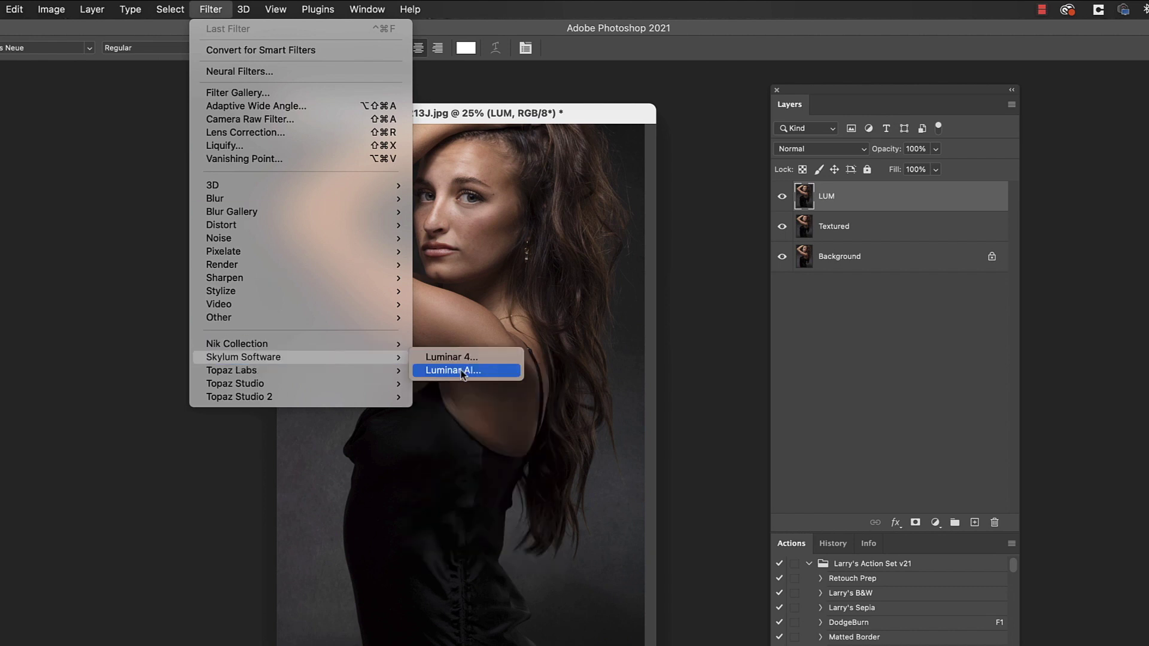
left_click(462, 372)
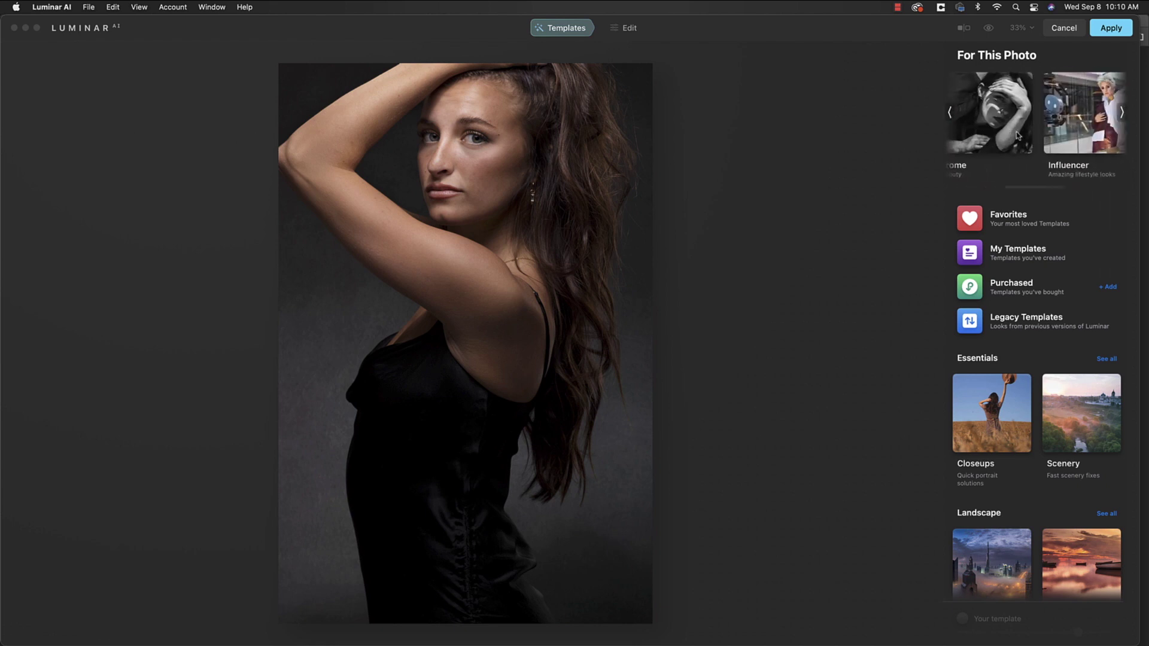
left_click(634, 29)
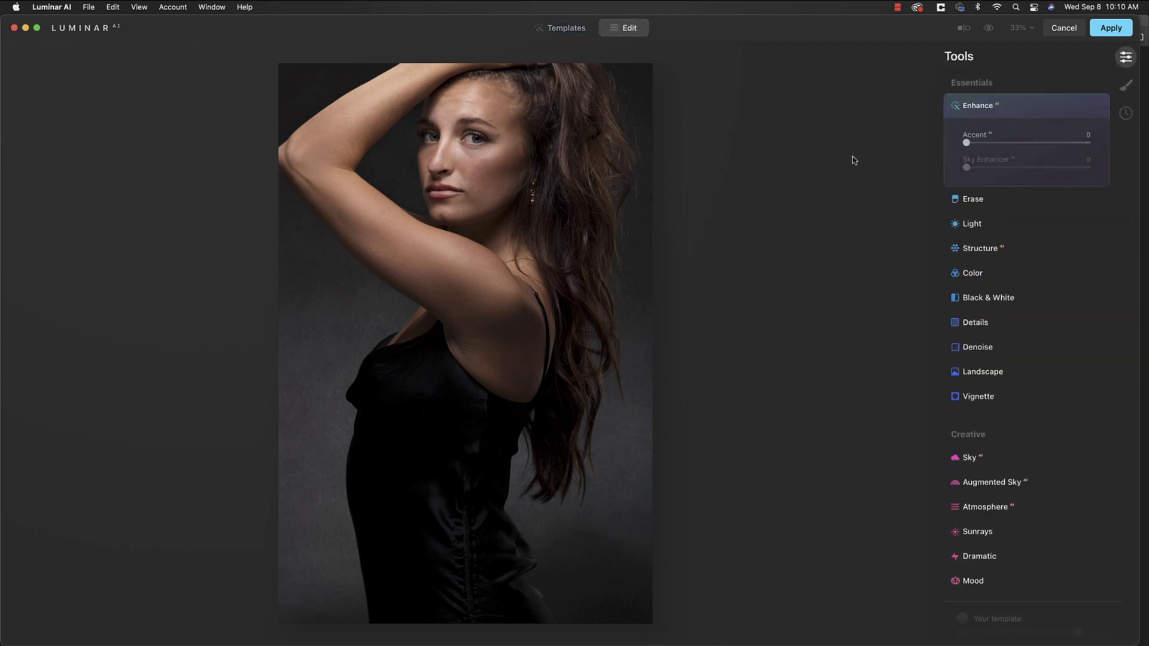
Step: Set the Enhance AI Accent amount to 24 and collapse the Enhance tool
left_click_drag(966, 143, 995, 143)
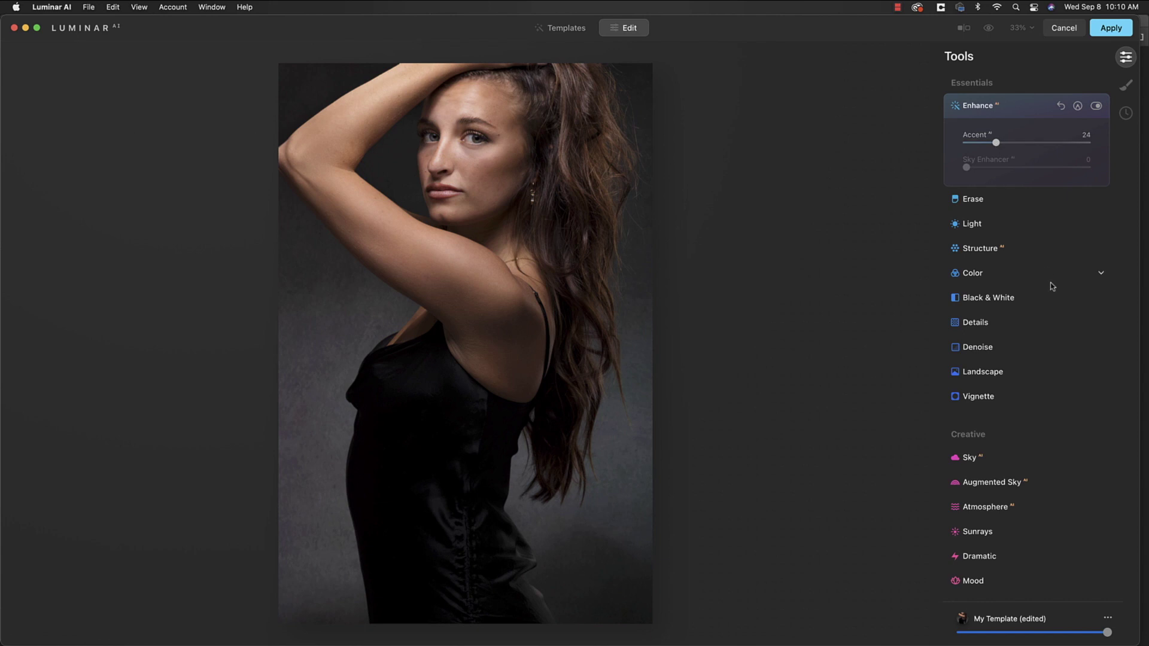
left_click(980, 107)
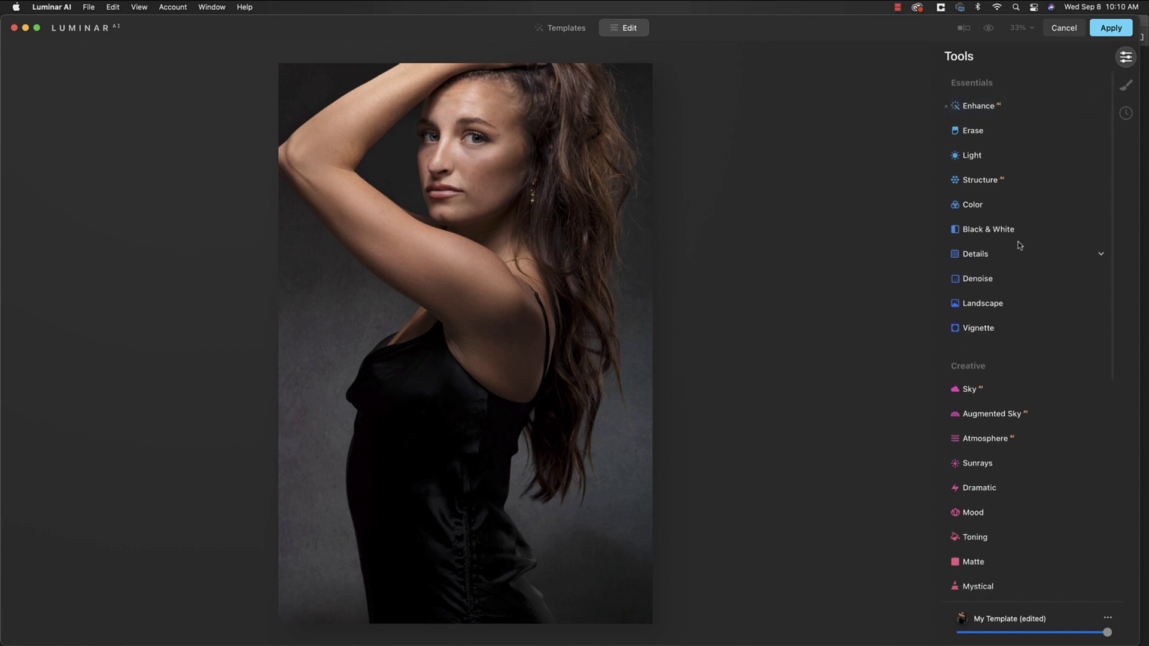
scroll(1020, 245, "down", 1)
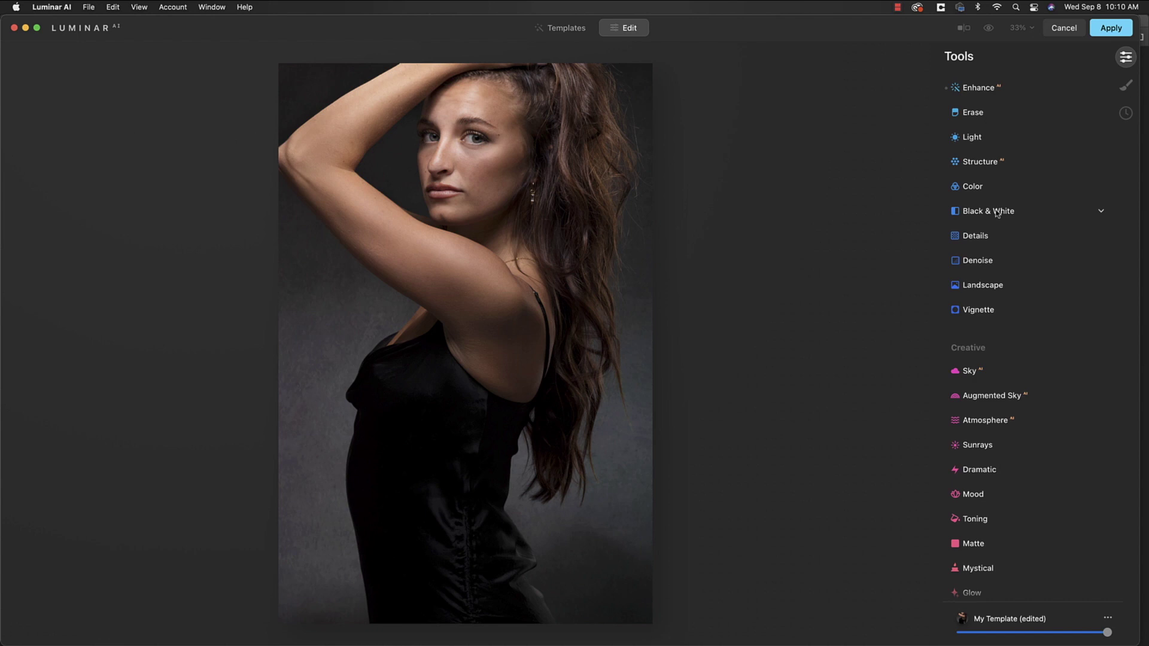
Step: Brighten the woman's face by setting Face Light to 22 in the Face AI tool
scroll(1018, 307, "down", 1)
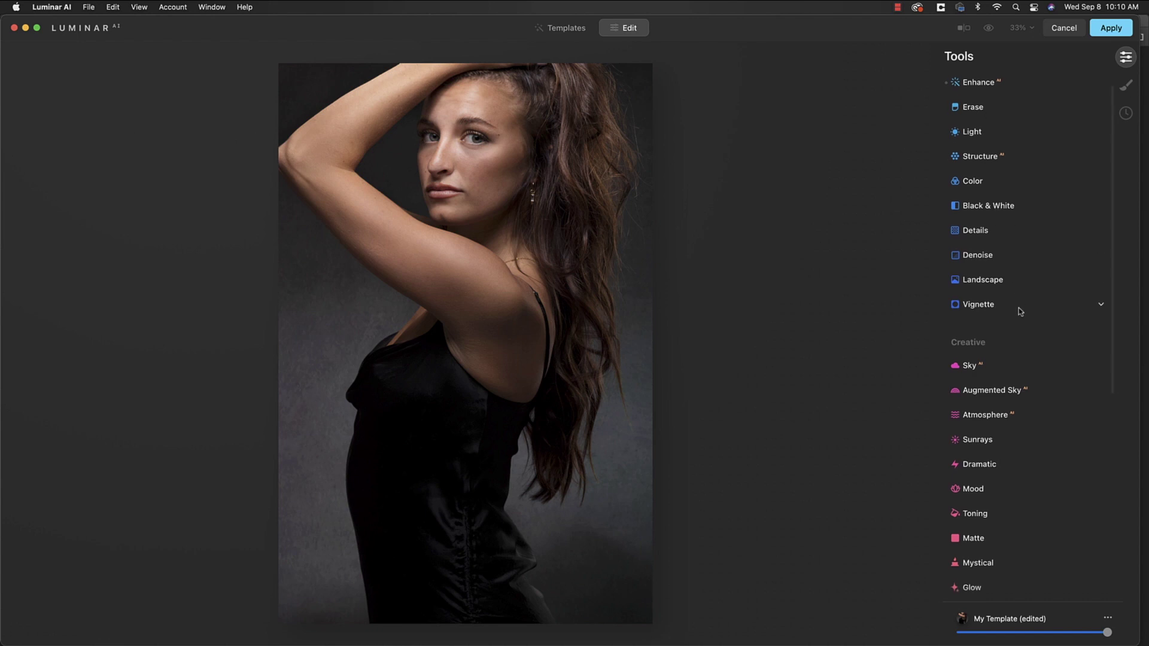
scroll(1018, 309, "down", 3)
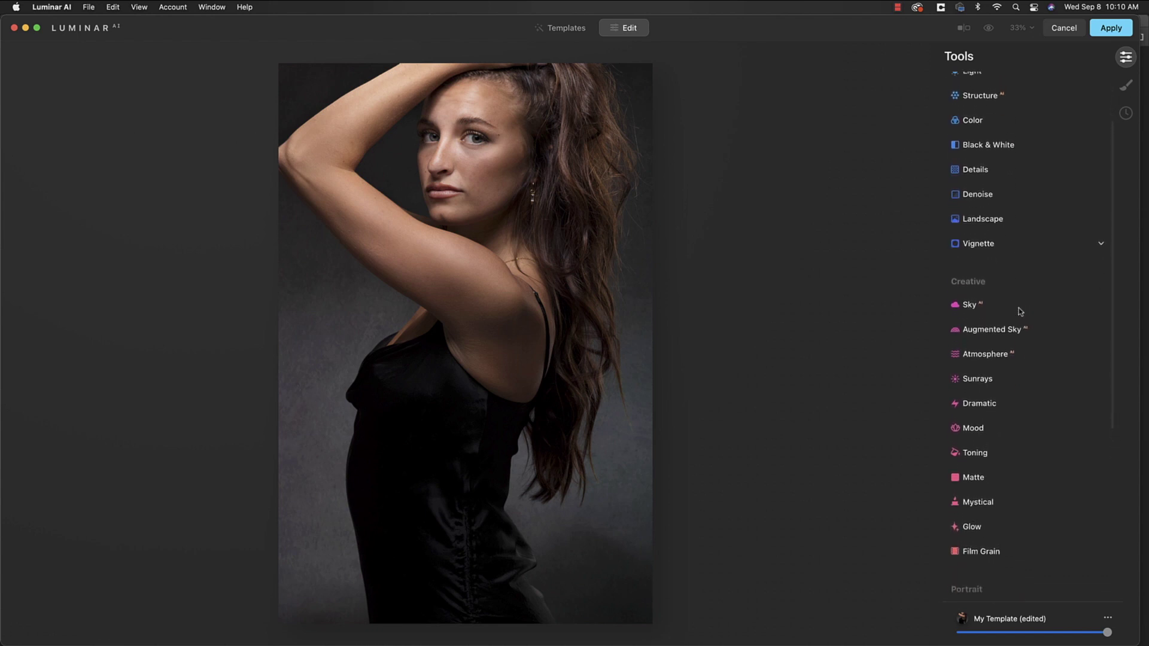
scroll(1021, 312, "down", 6)
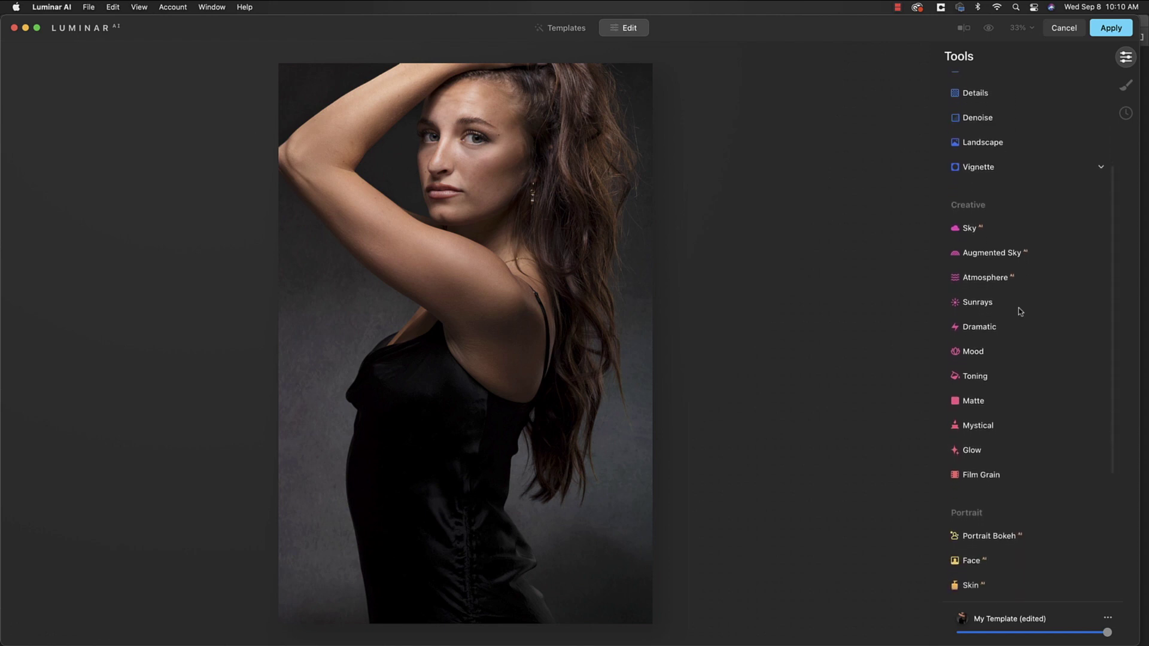
scroll(1019, 317, "down", 5)
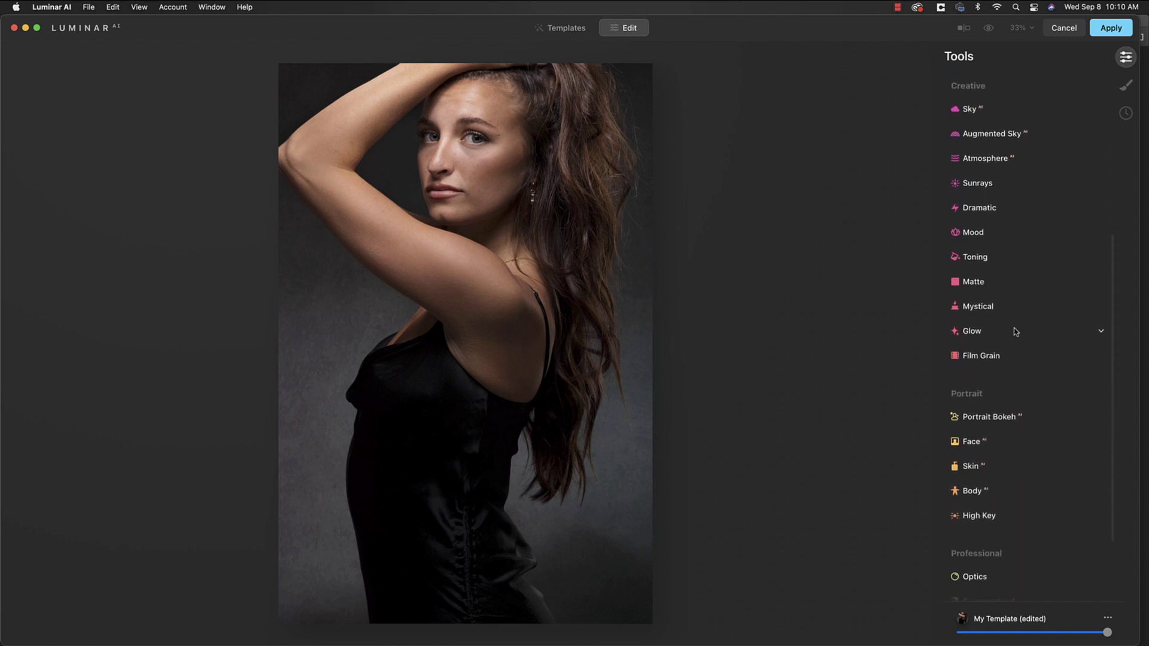
left_click(971, 441)
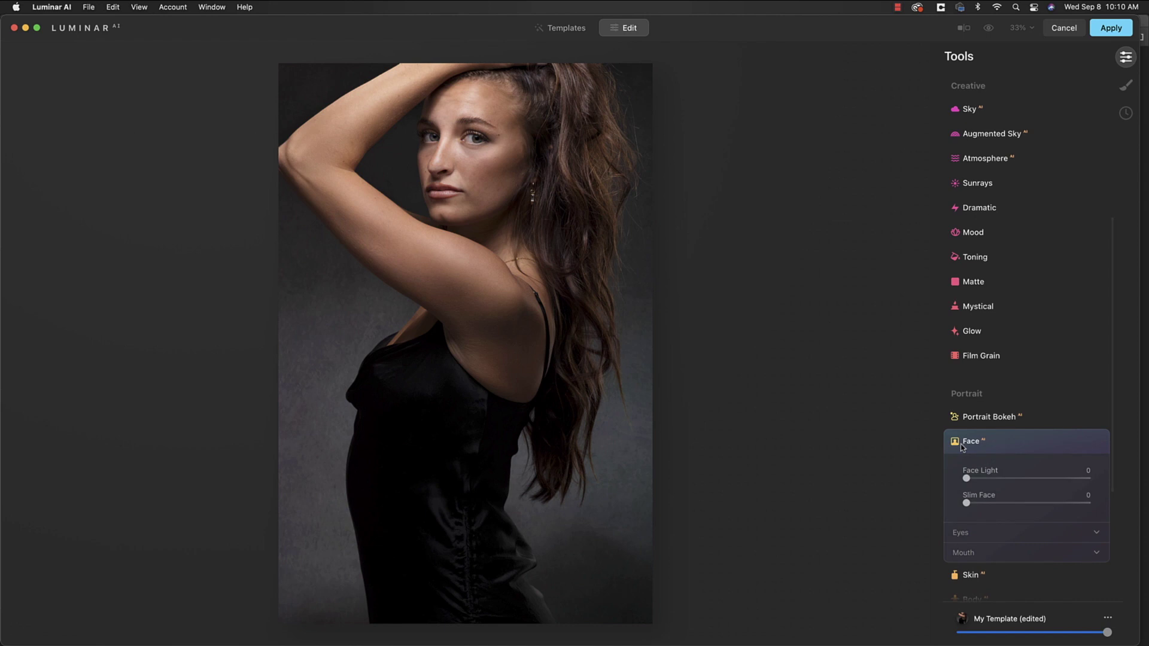
left_click_drag(966, 478, 973, 479)
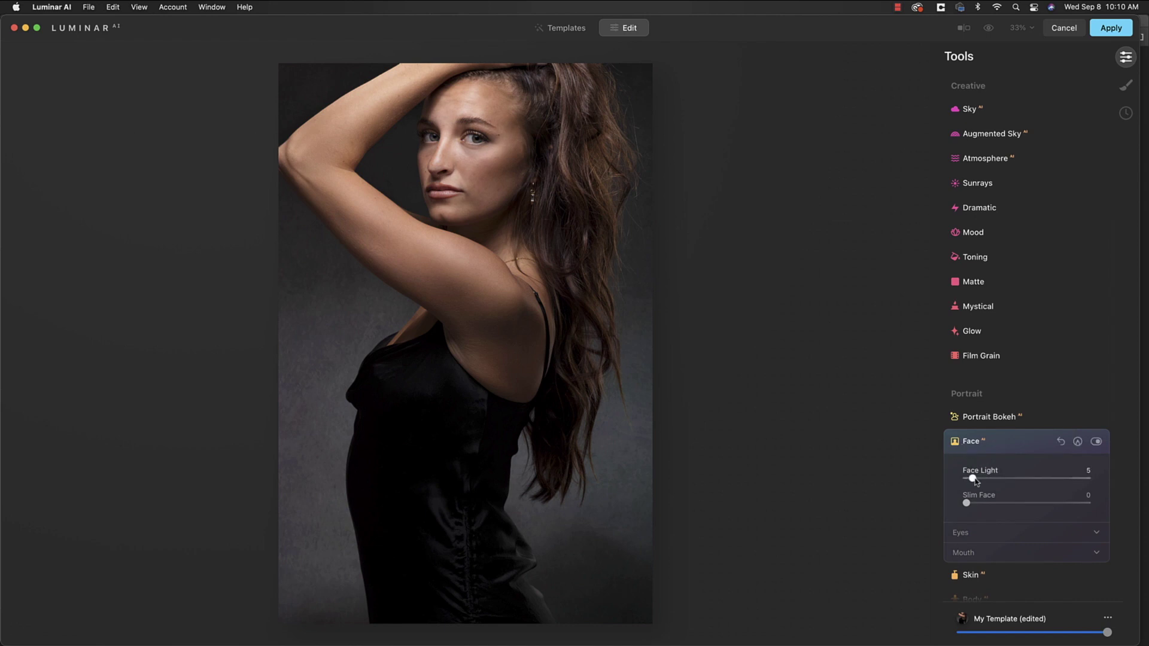
left_click_drag(973, 478, 993, 479)
Step: In the Face AI eye settings, set Eye Enhancer to 42, Improve Eyebrows to 27 and Iris Flare to 53
left_click(1053, 534)
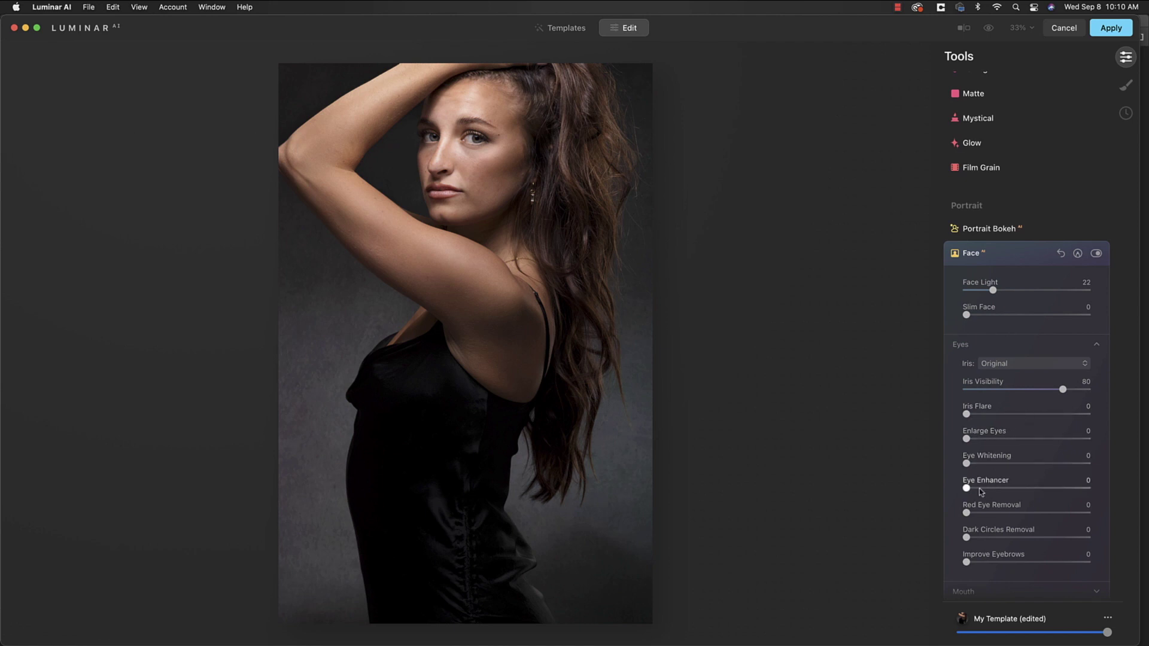
left_click_drag(968, 489, 1024, 490)
left_click_drag(969, 568, 1003, 565)
scroll(1006, 563, "down", 1)
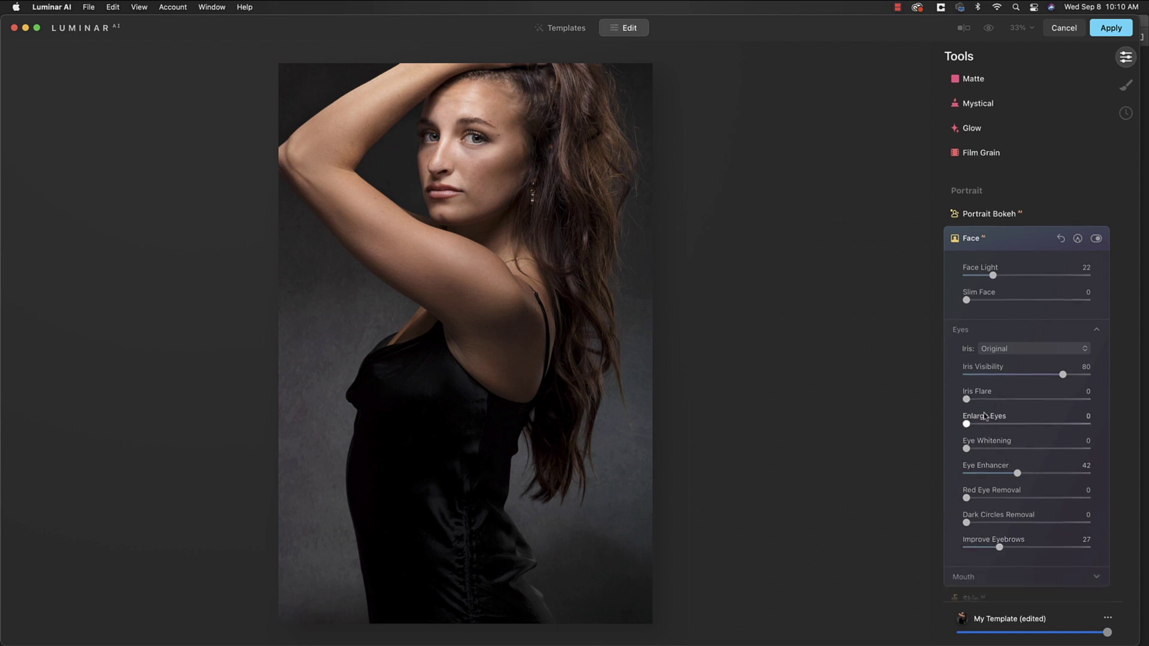
left_click_drag(966, 400, 1032, 402)
Step: Compare the portrait with and without the Face AI adjustments, including a close view of the eyes at 100%
left_click(1096, 239)
left_click(1096, 239)
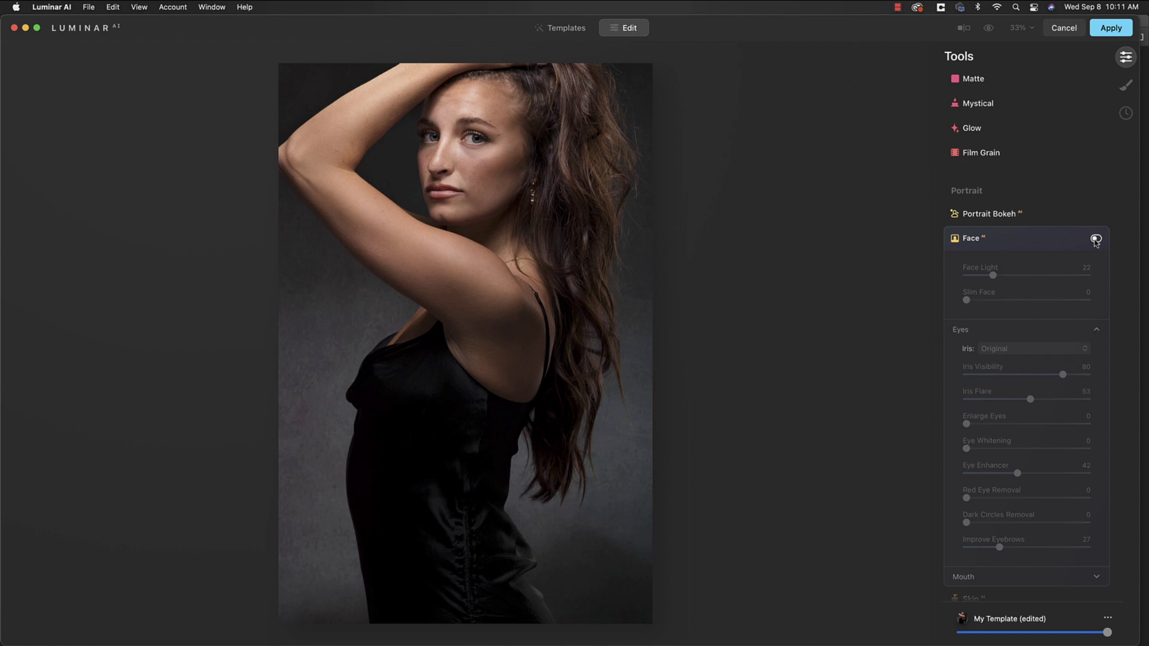
left_click(1096, 239)
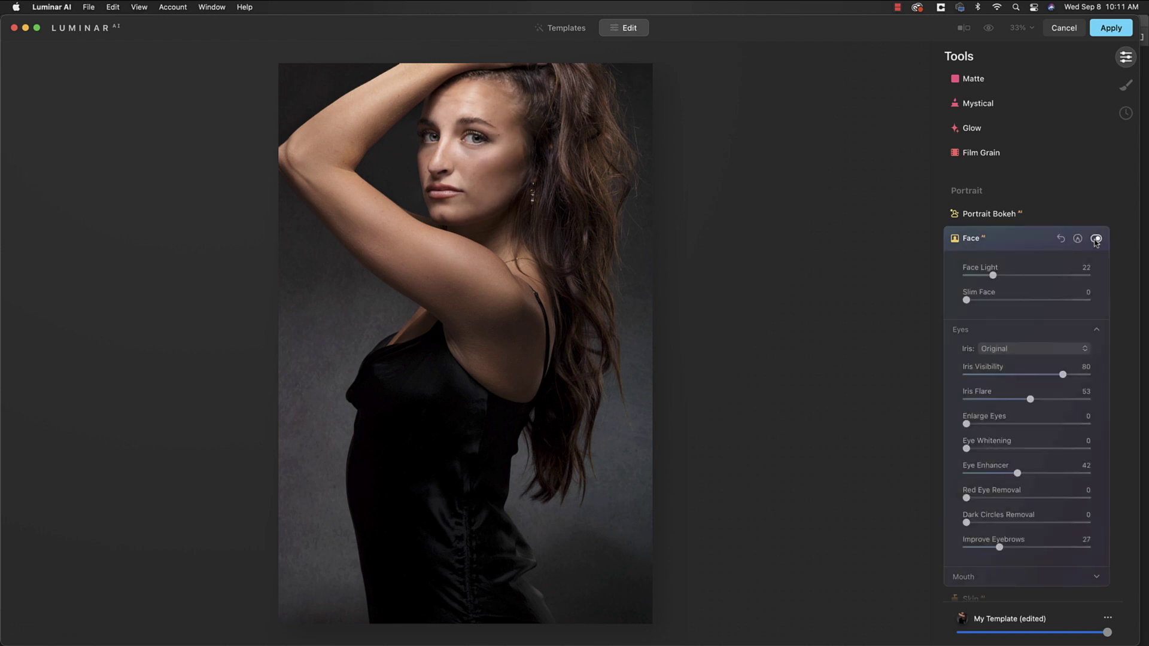
left_click(1095, 238)
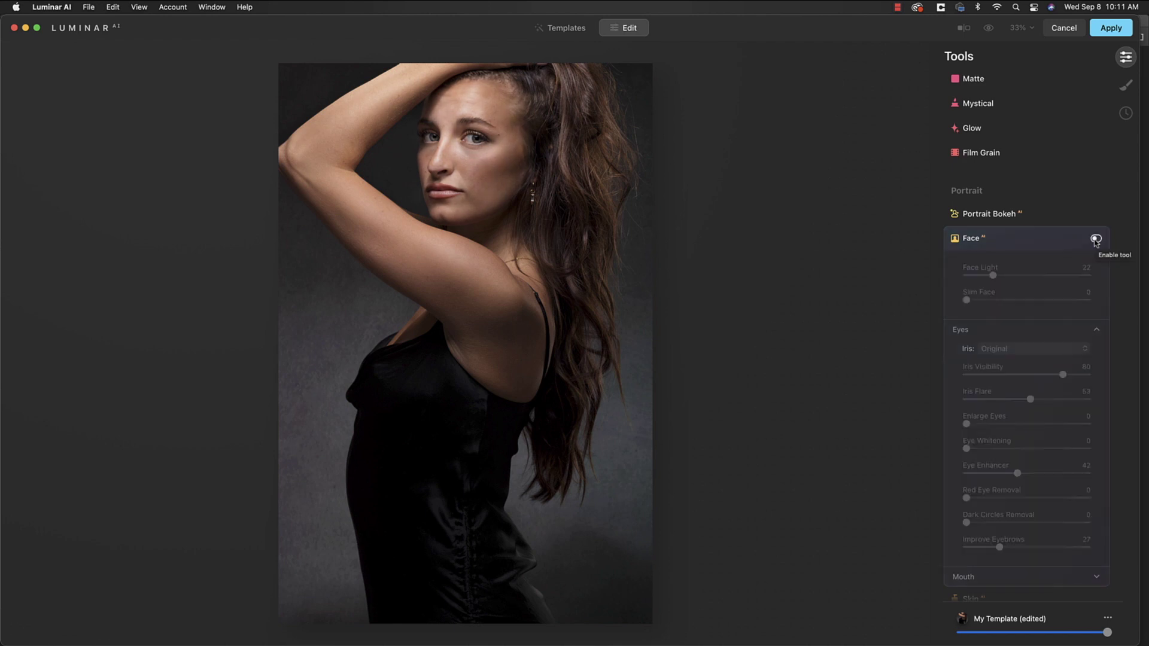
left_click(489, 247)
left_click_drag(546, 177, 620, 355)
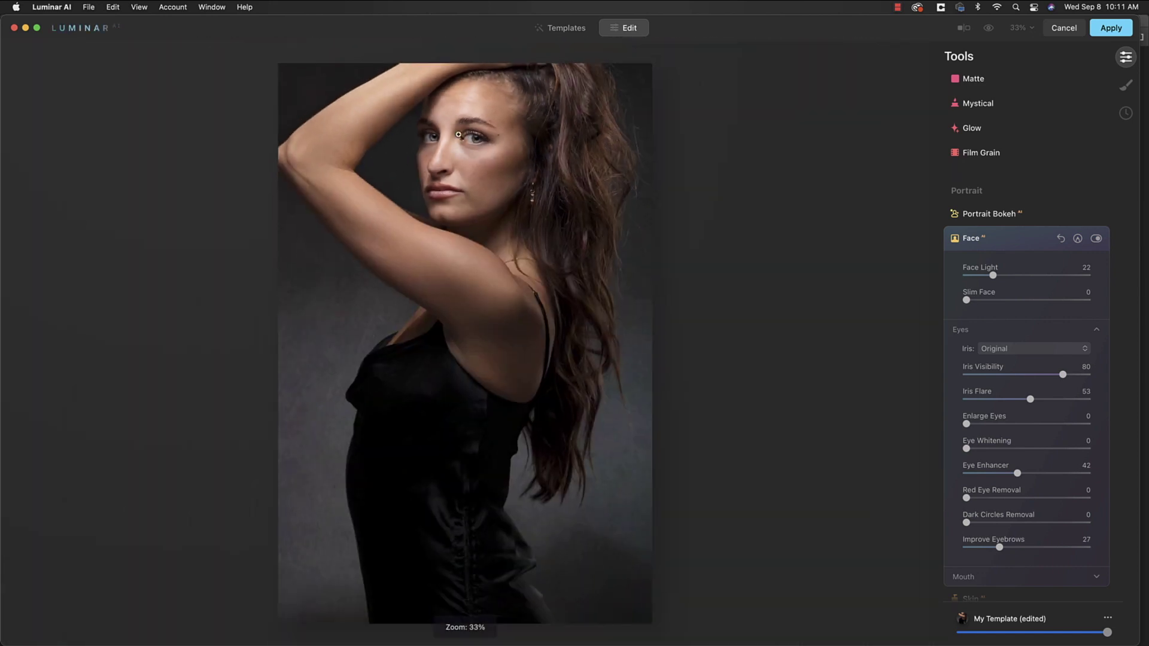
left_click(460, 131)
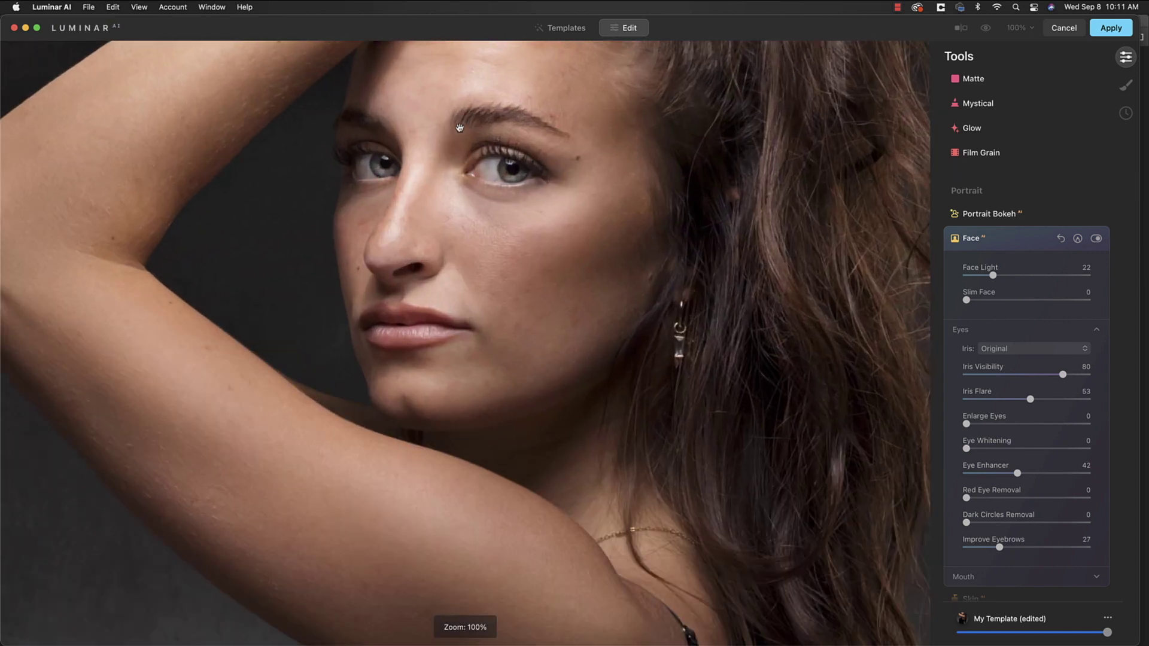
left_click(1096, 239)
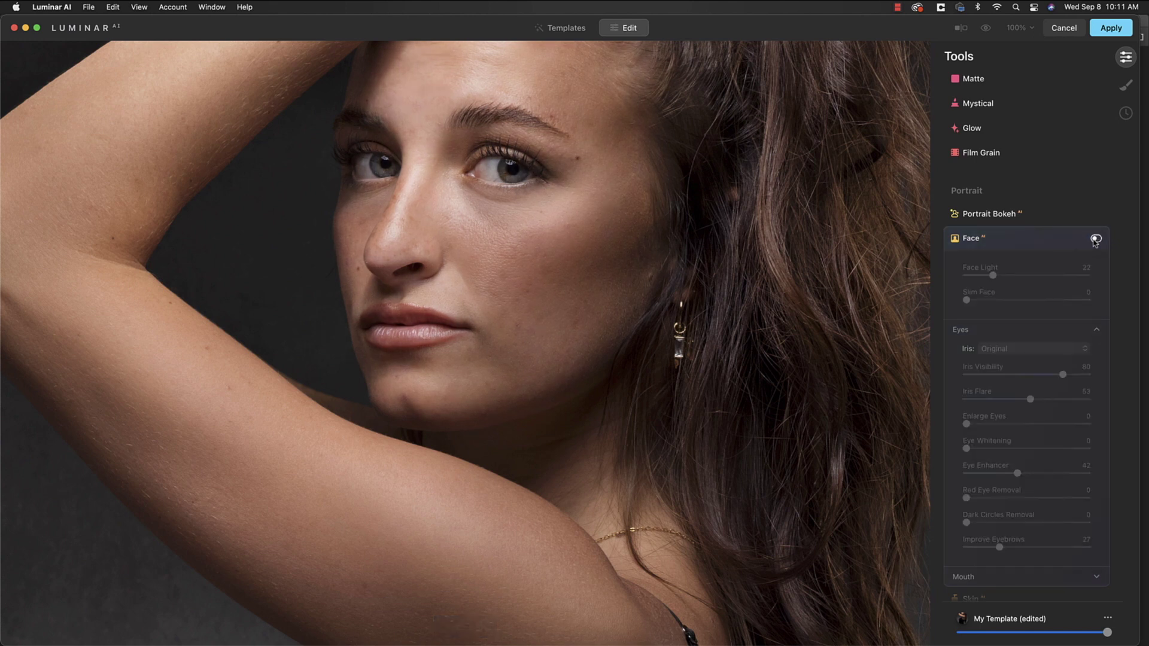
left_click(1096, 238)
left_click(1096, 238)
left_click(1097, 239)
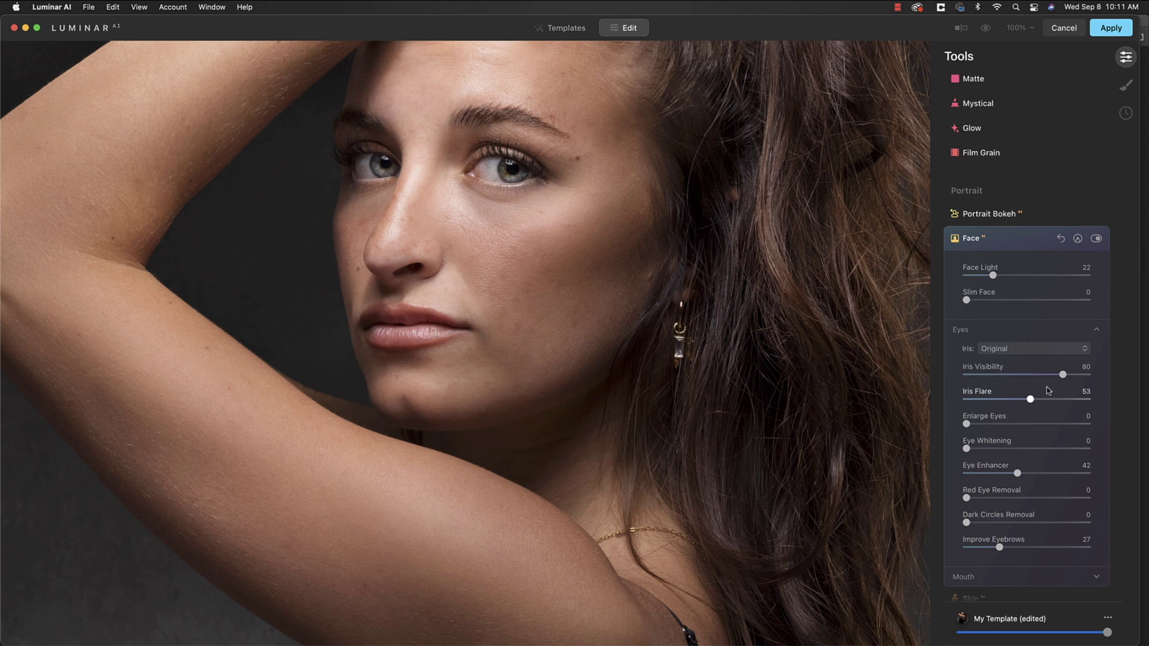
Step: Refine the eyes with Iris Visibility at 67, Iris Flare at 42, Eye Enhancer at 35 and Improve Eyebrows at 37
left_click_drag(1059, 375, 1017, 400)
left_click_drag(1016, 471, 1009, 473)
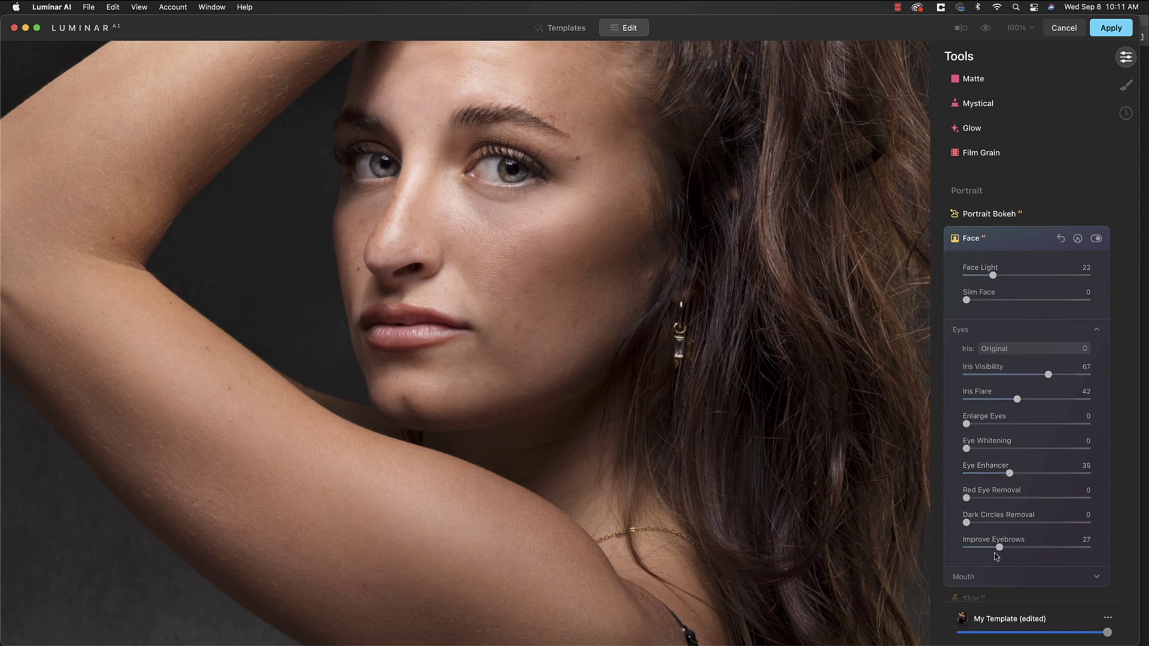
left_click_drag(999, 548, 1012, 549)
Step: Check the refined eyes with the Face AI tool off and on, and collapse the tool
left_click(1095, 239)
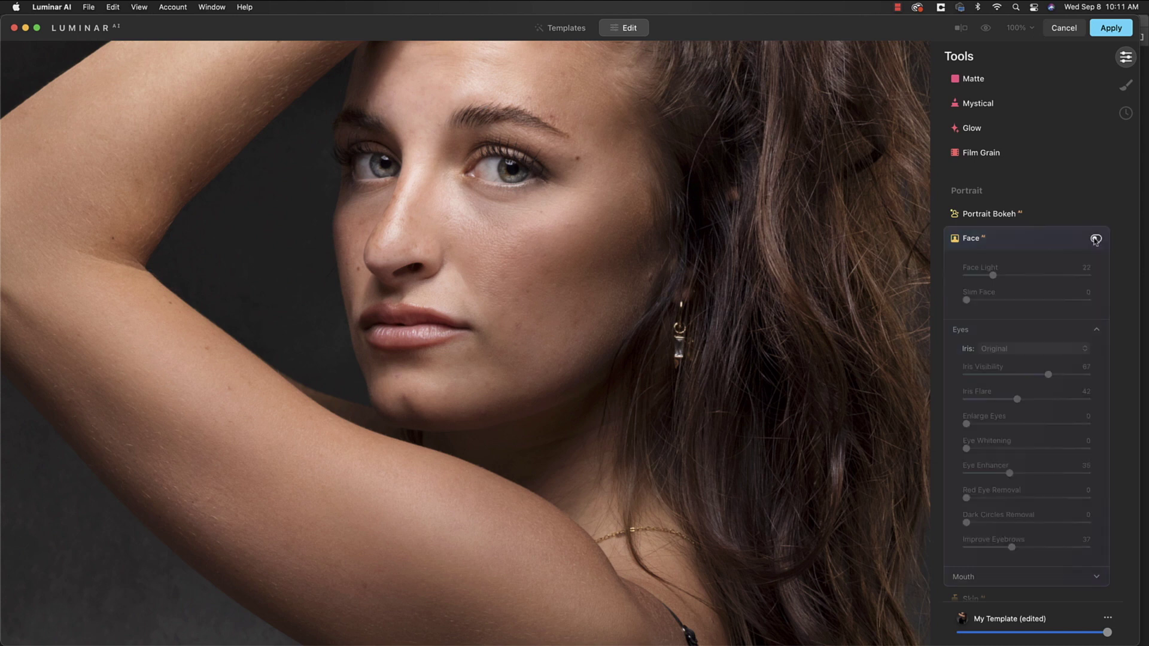
left_click(1096, 239)
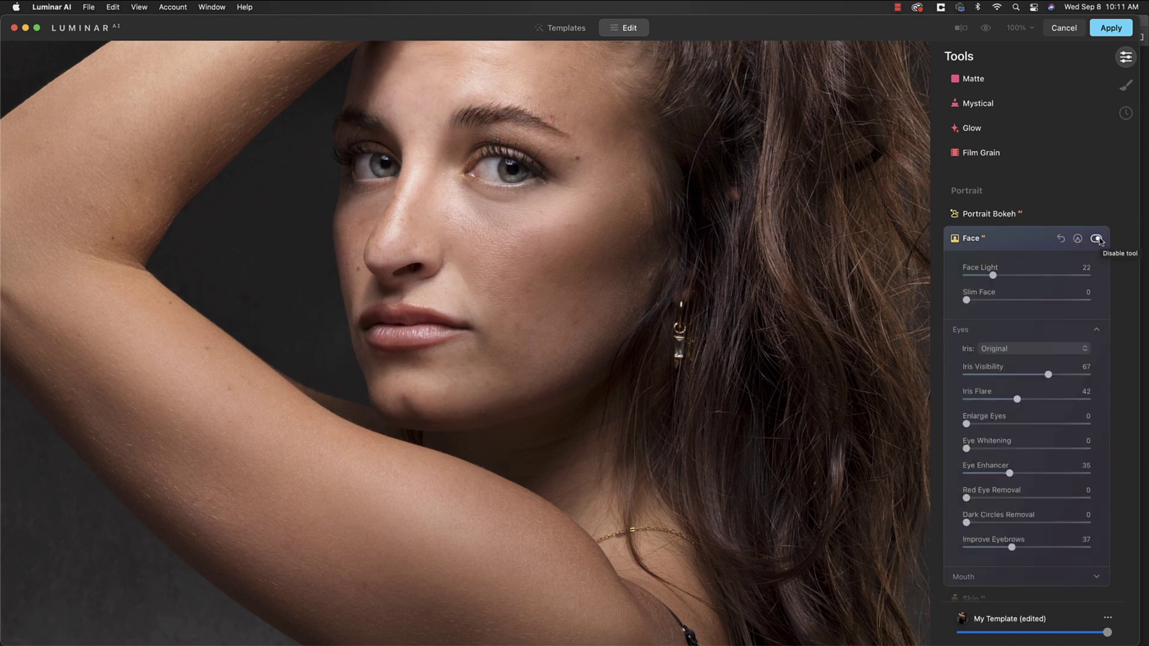
double_click(670, 272)
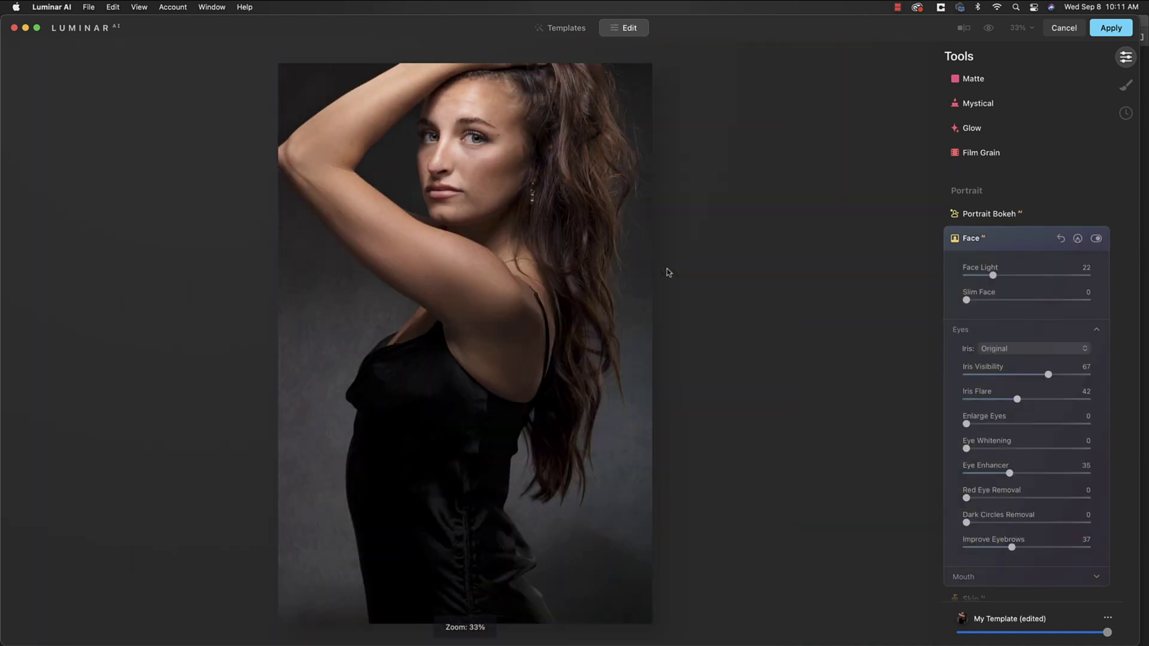
left_click(967, 243)
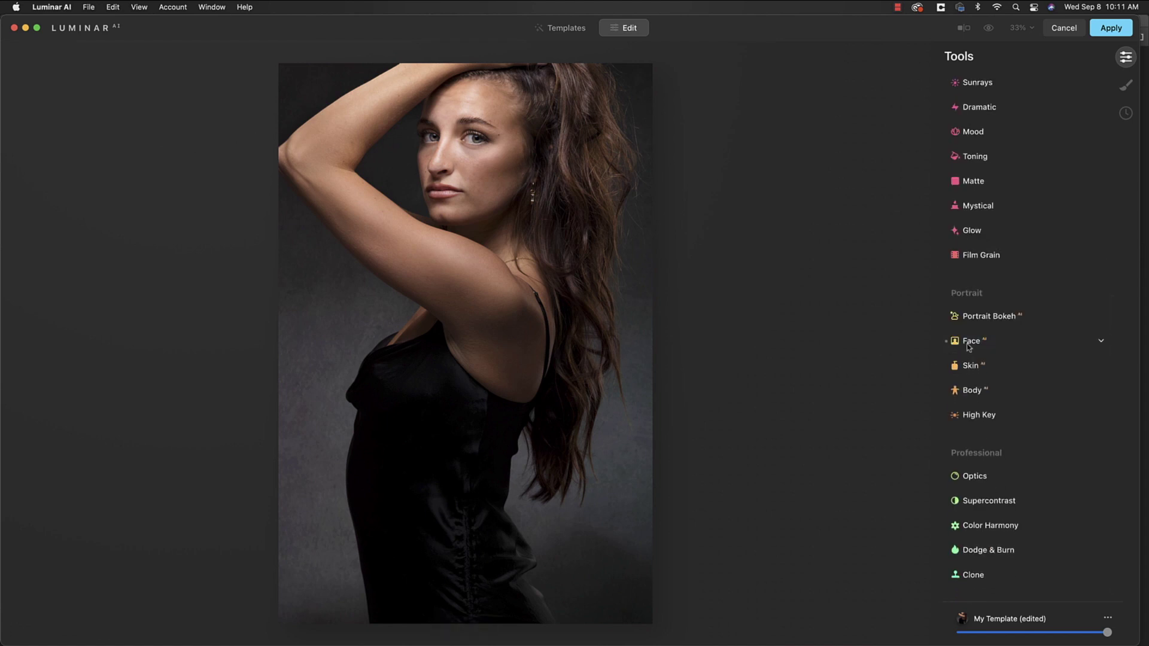
Step: Smooth the skin by raising the Skin AI Amount beyond 17, and collapse the Skin tool
left_click(969, 367)
left_click_drag(966, 402, 986, 403)
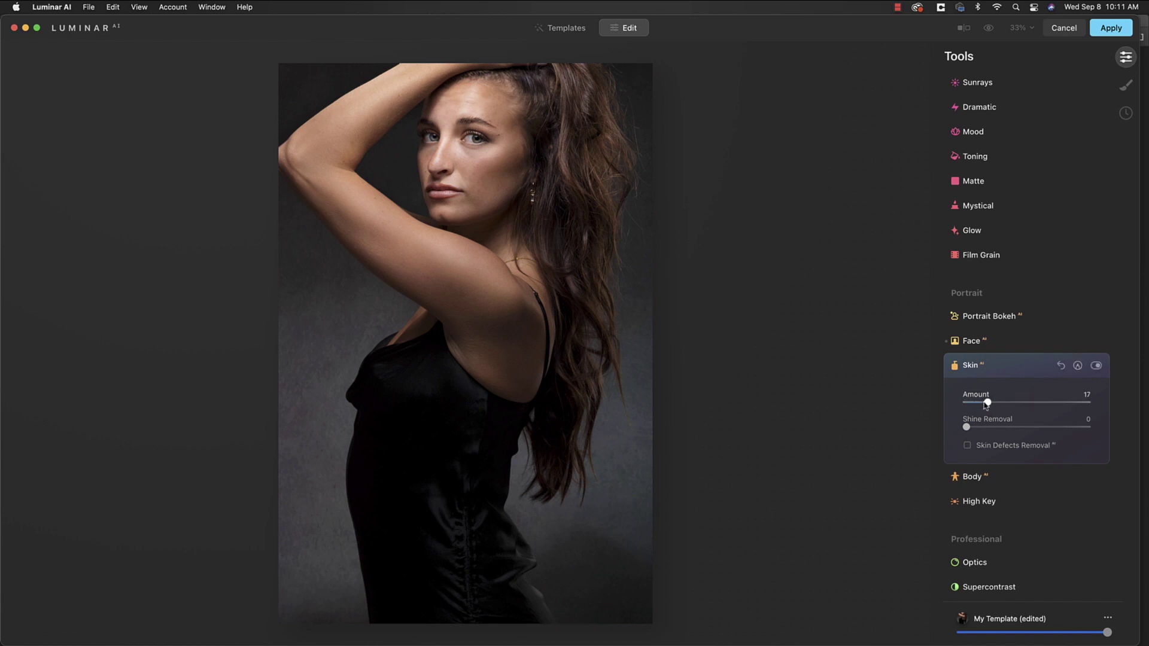
left_click_drag(988, 404, 1005, 406)
left_click(970, 365)
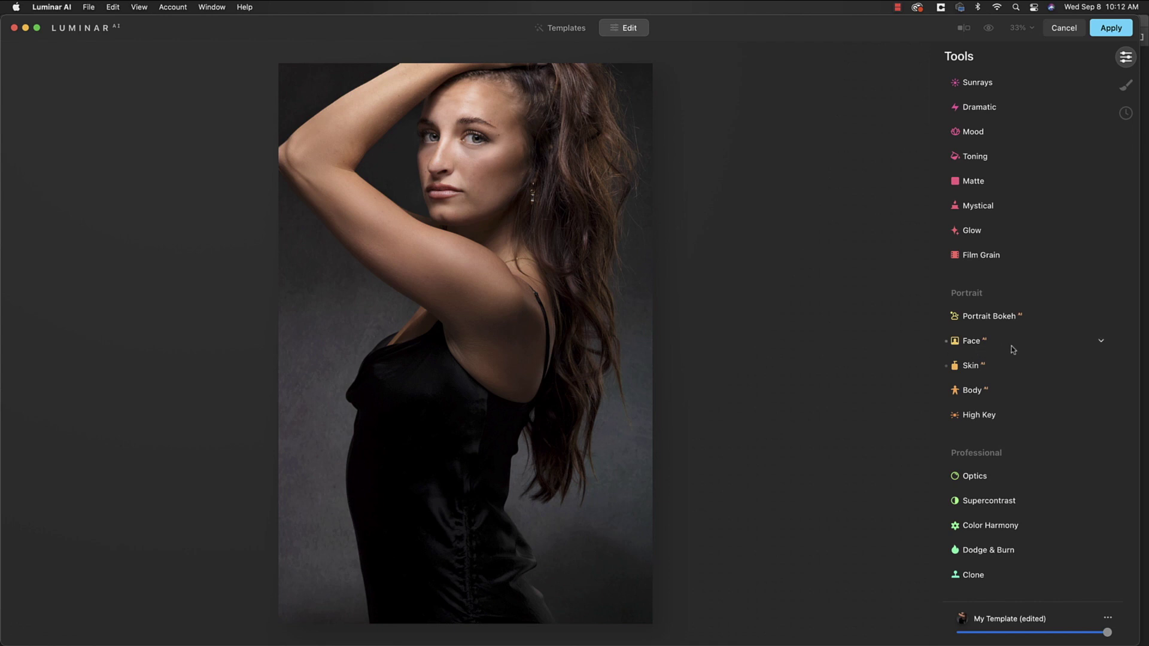
Step: Convert the portrait to black and white with the Black & White tool
scroll(1014, 350, "up", 6)
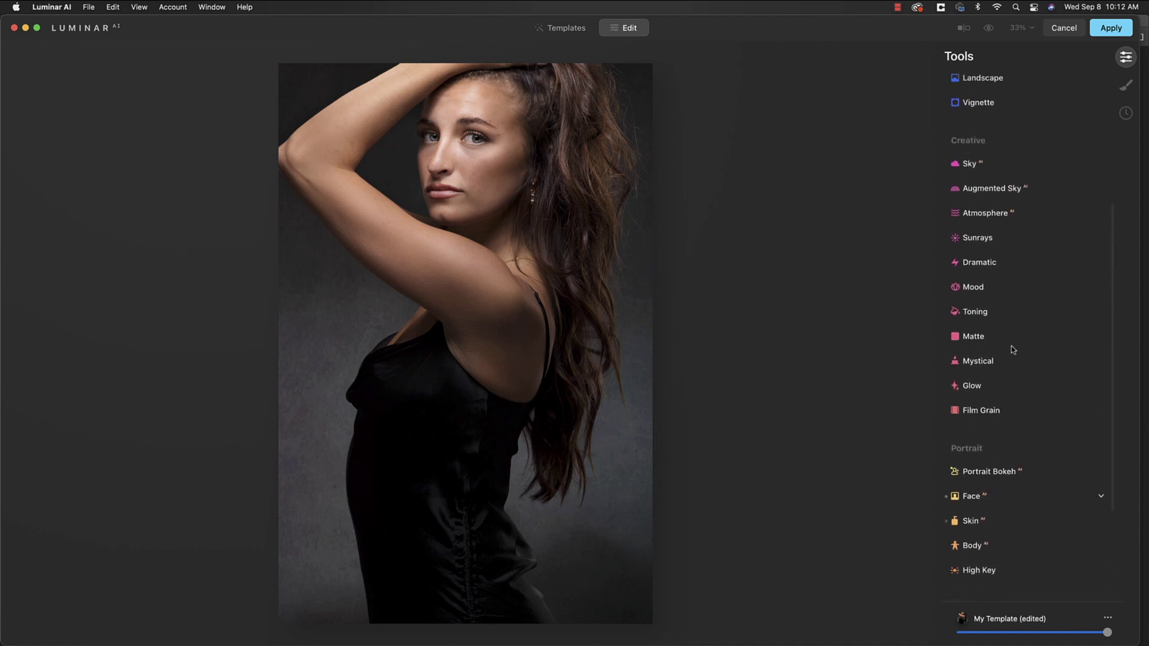
scroll(1013, 350, "up", 4)
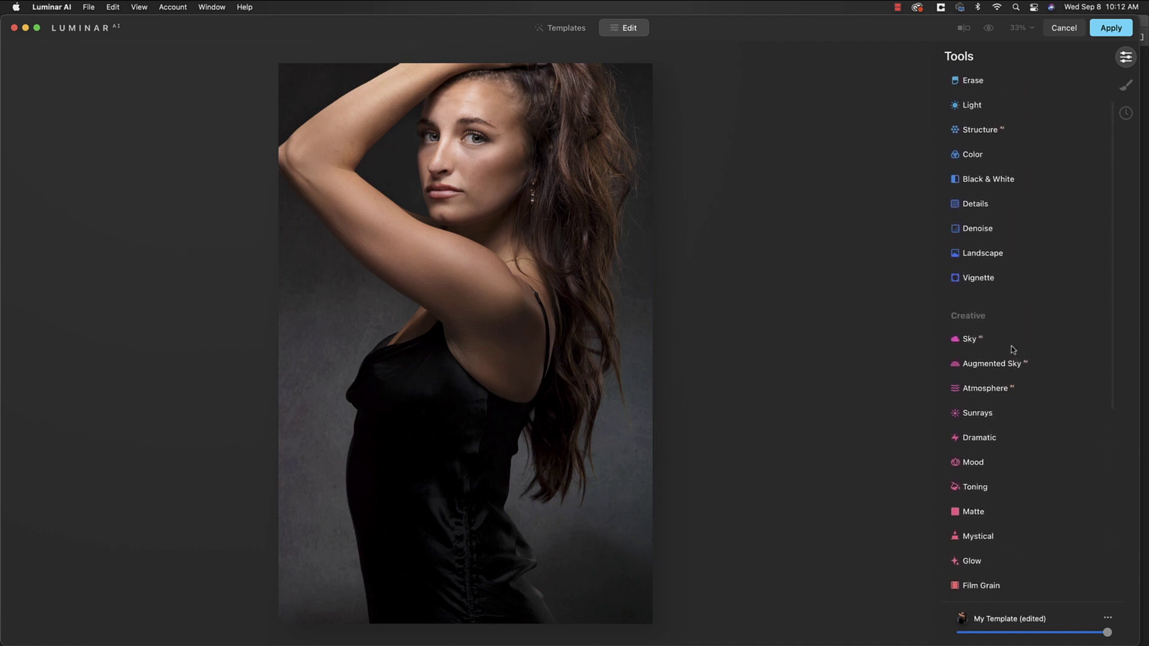
scroll(1014, 350, "up", 2)
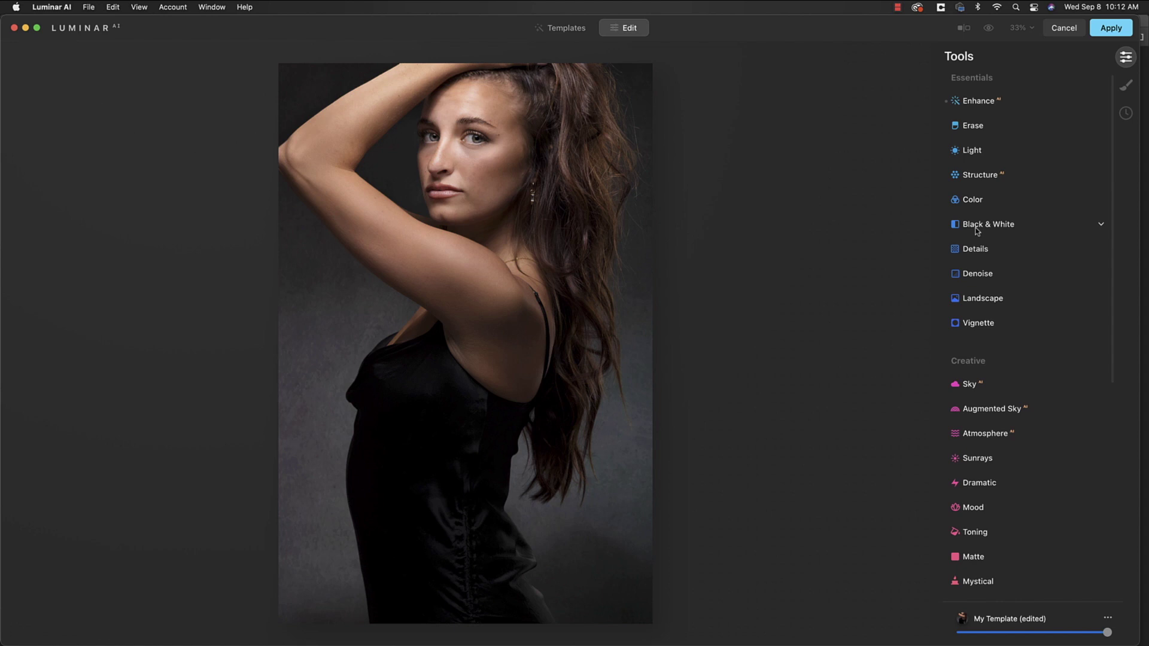
left_click(977, 231)
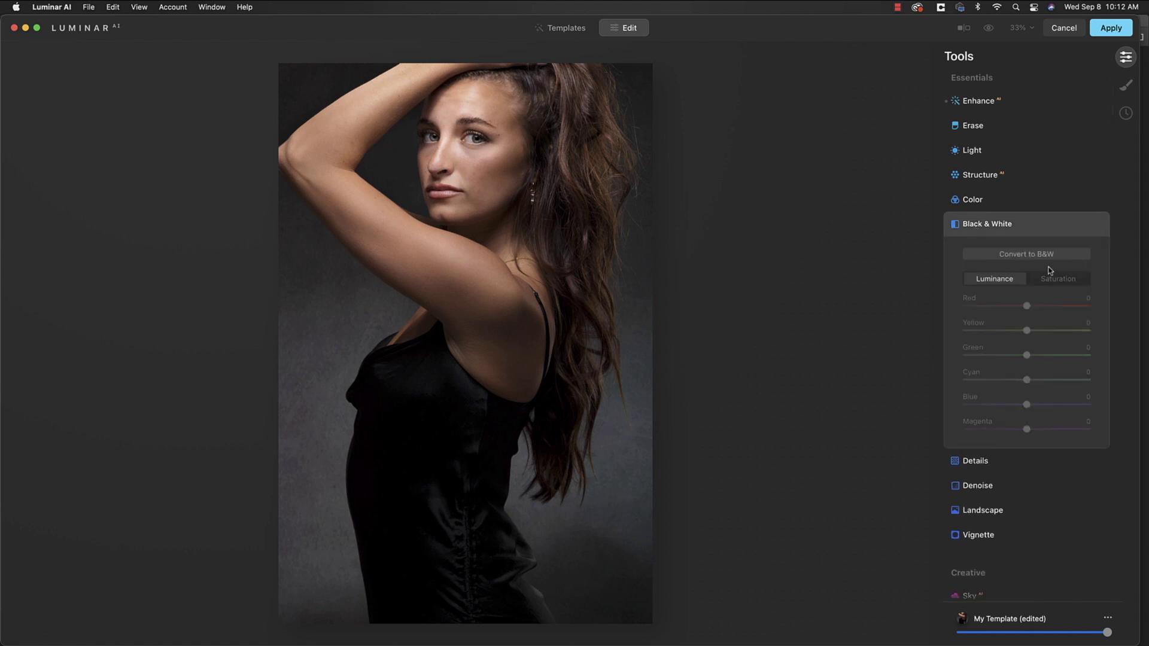
left_click(1054, 256)
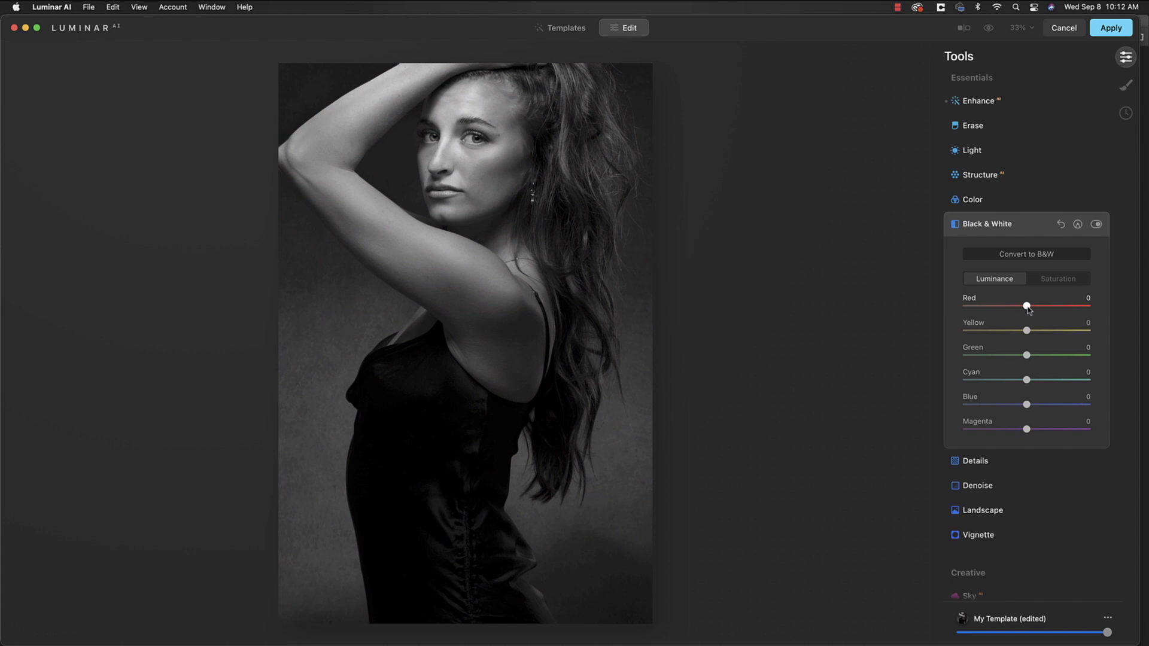
Step: Raise the black-and-white Red luminance beyond 25 and the Yellow luminance to about 16, and collapse the tool
left_click_drag(1028, 309, 1045, 309)
left_click_drag(1031, 336, 1042, 336)
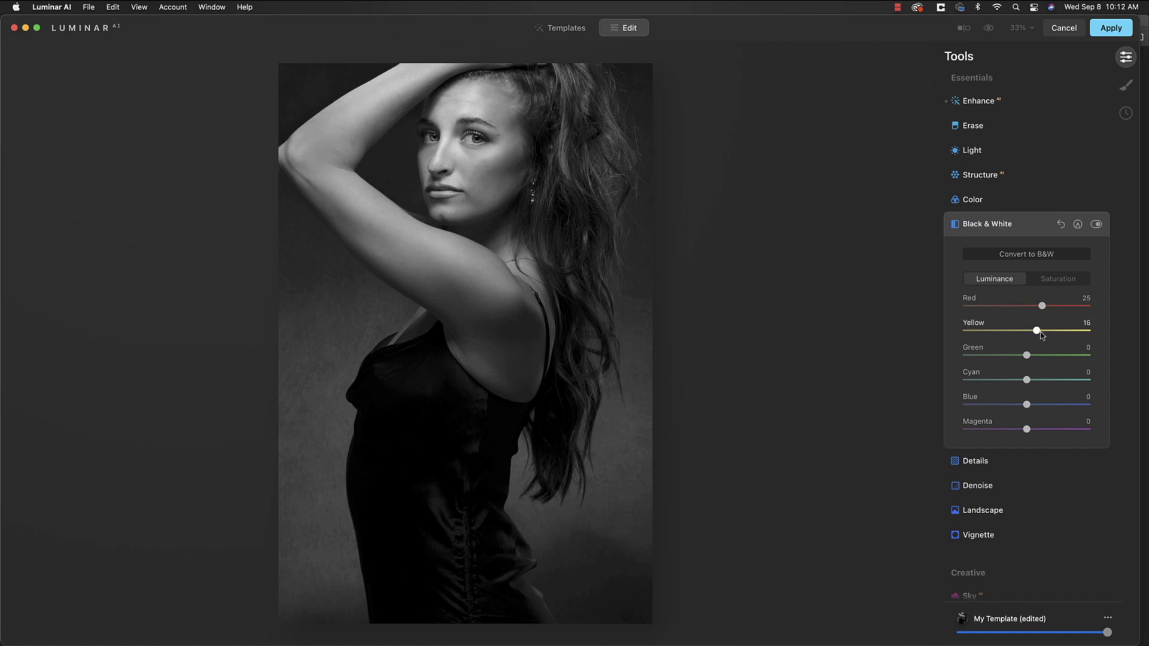
mouse_move(1027, 405)
left_mouse_down()
mouse_move(1073, 409)
mouse_move(968, 405)
mouse_move(1038, 404)
mouse_move(1028, 405)
left_mouse_up()
left_click_drag(1046, 309, 1058, 312)
left_click(1001, 226)
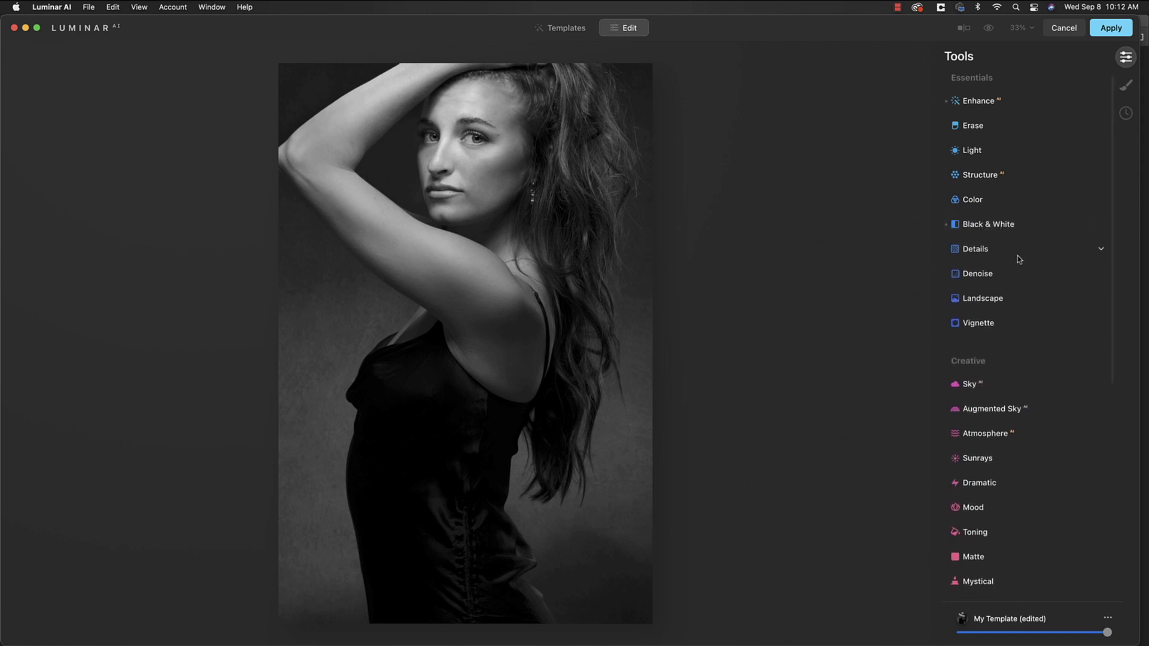
Step: Add film grain to the portrait with an Amount of 21
scroll(1017, 256, "down", 5)
scroll(1017, 256, "down", 2)
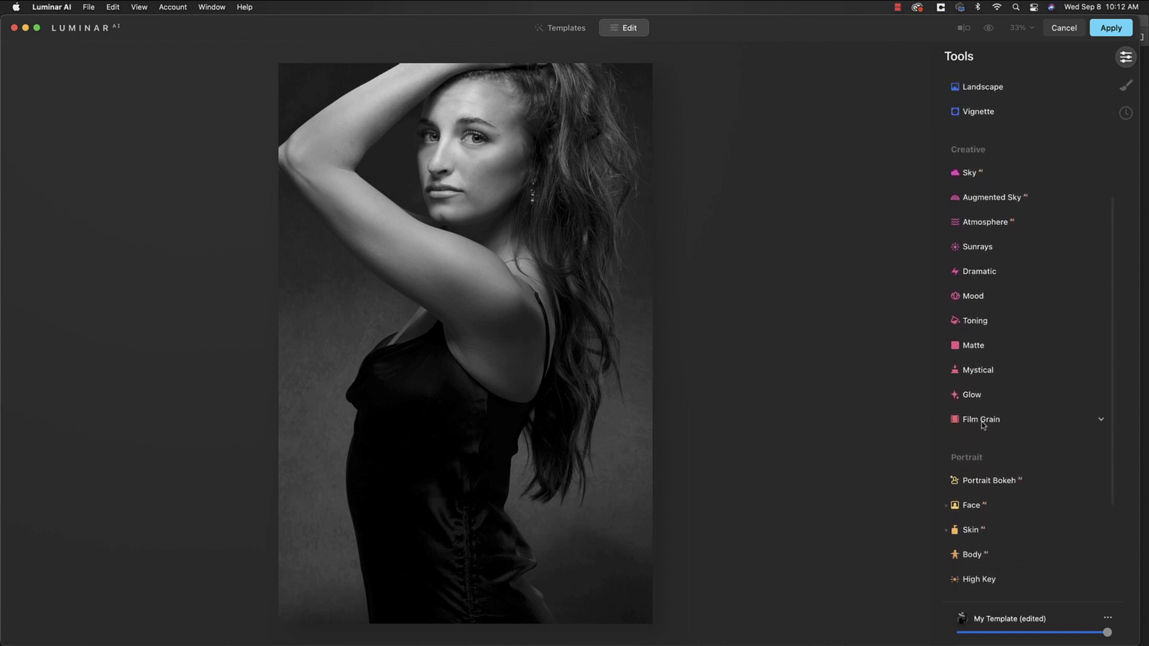
left_click(982, 422)
left_click_drag(966, 456, 999, 461)
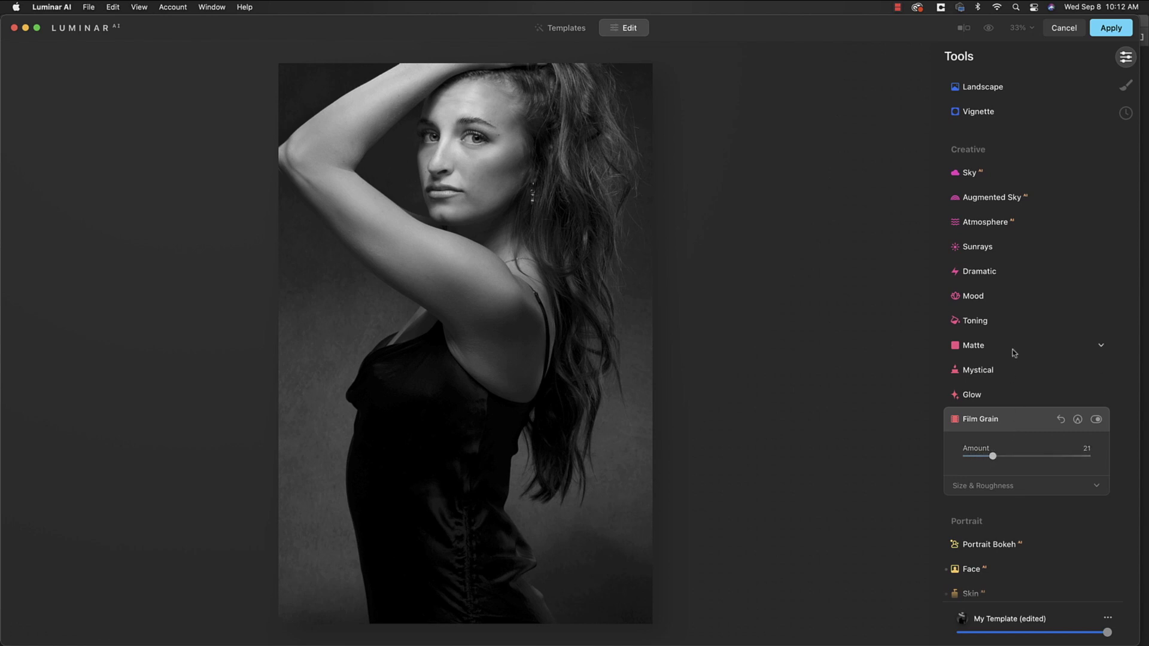
left_click(980, 297)
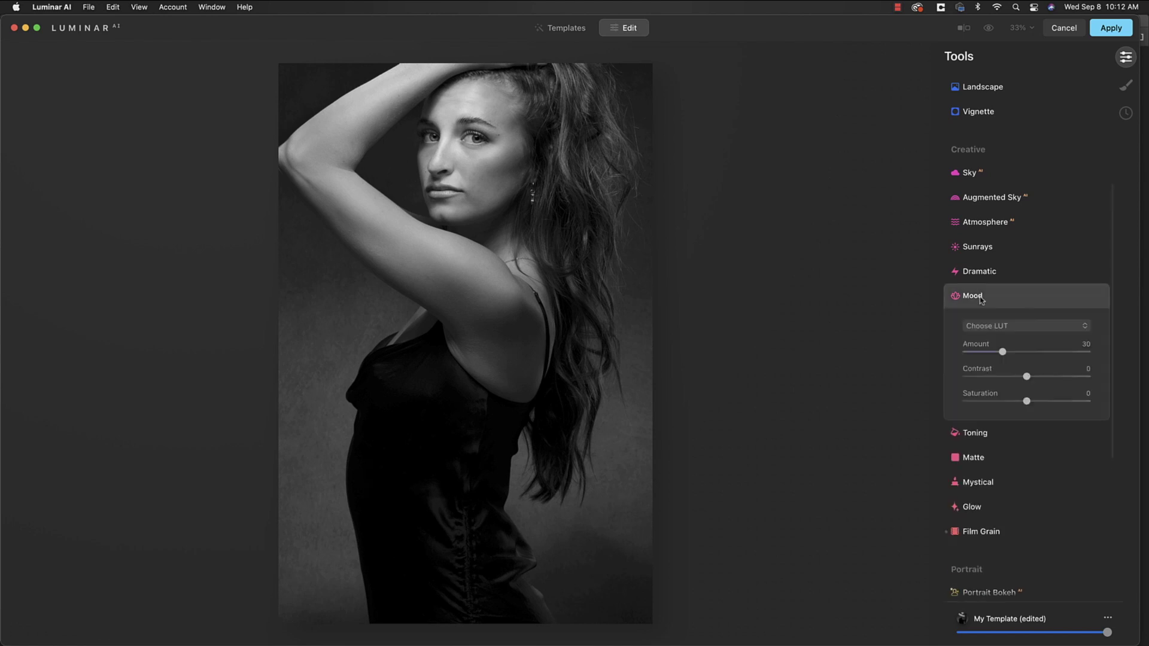
left_click(998, 329)
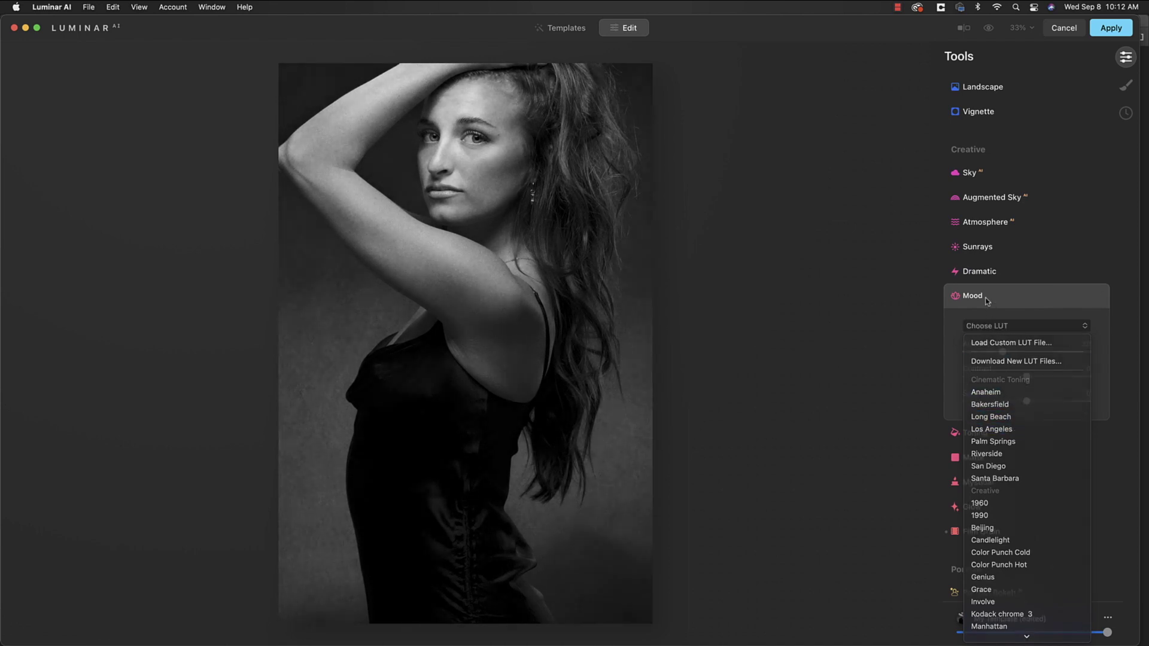
key("Escape")
Step: Lower the Film Grain Amount for a subtler grain
left_click(988, 532)
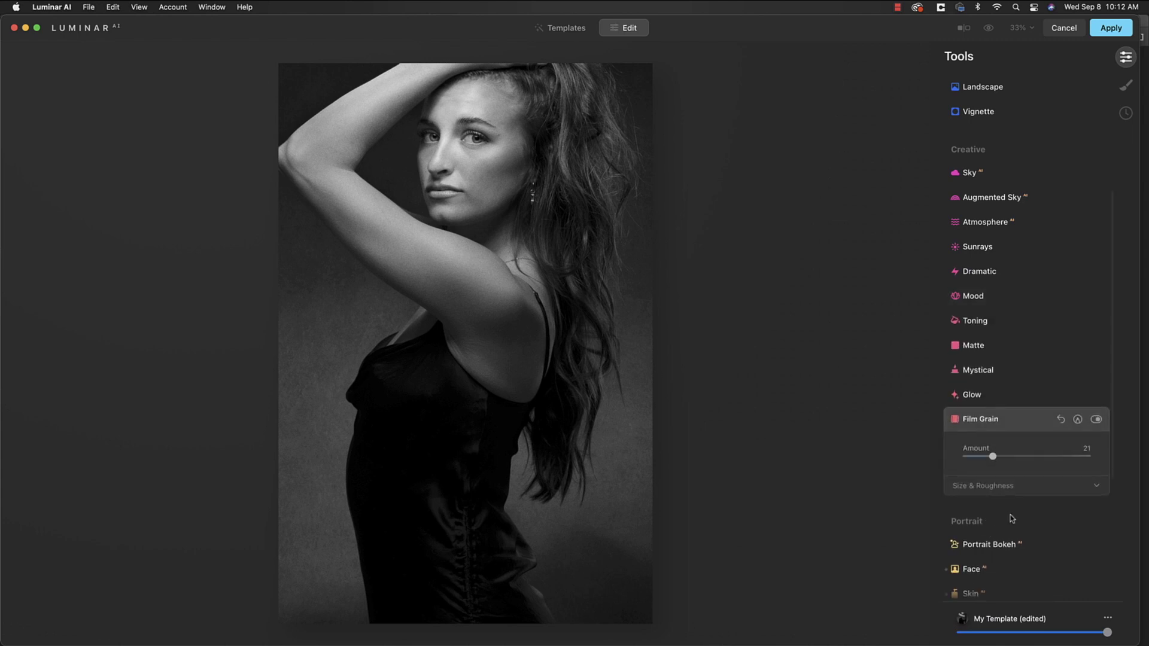
left_click_drag(993, 458, 979, 458)
Step: Apply the Grace LUT to the black-and-white portrait with the Mood tool
left_click(983, 322)
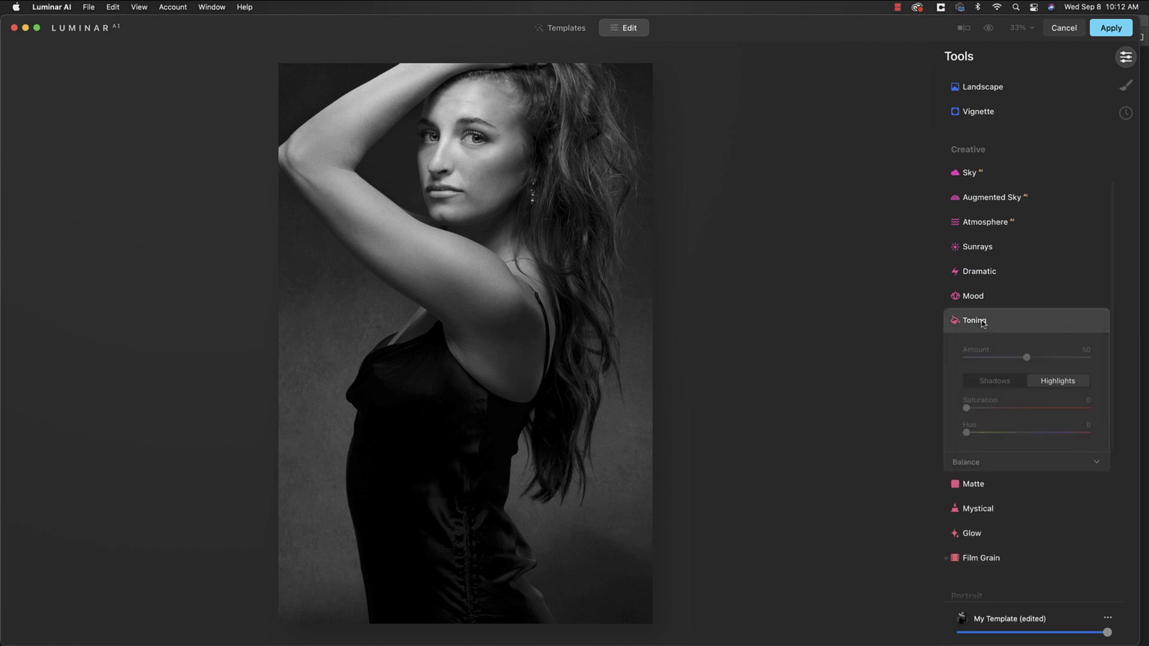
left_click(982, 322)
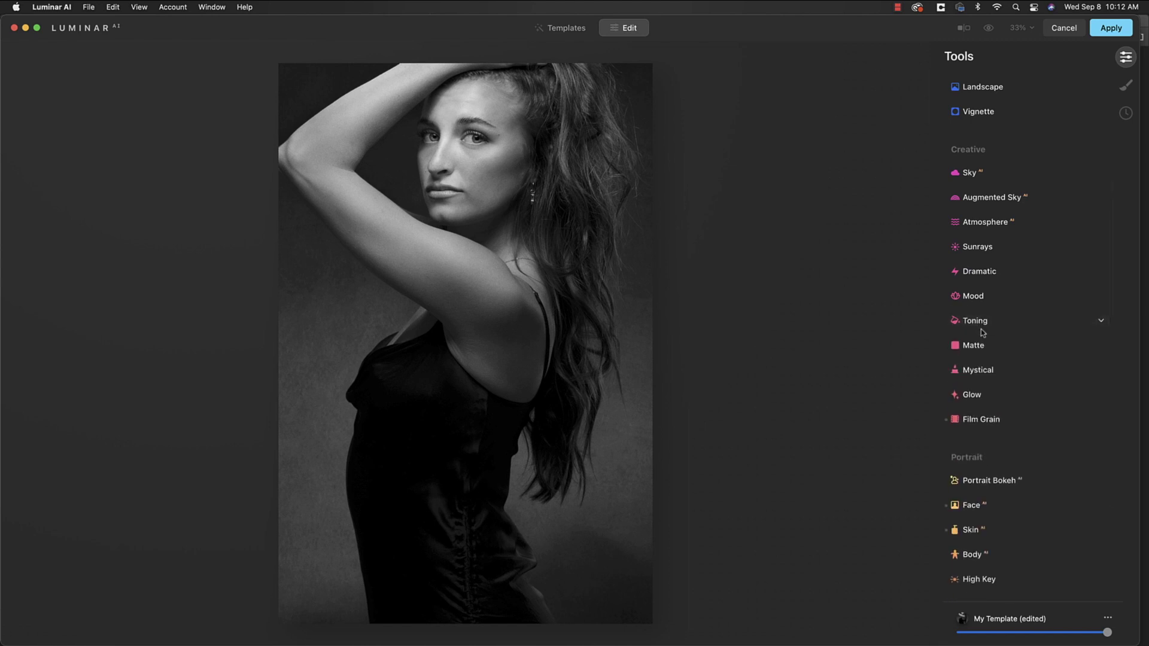
left_click(977, 296)
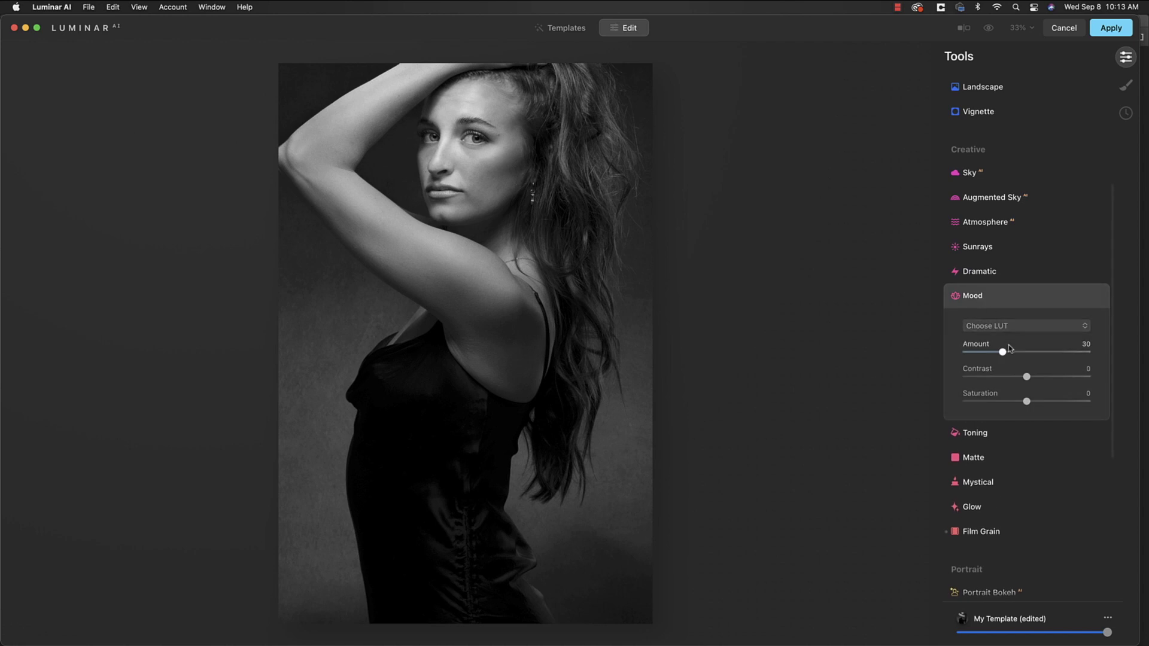
left_click(1007, 324)
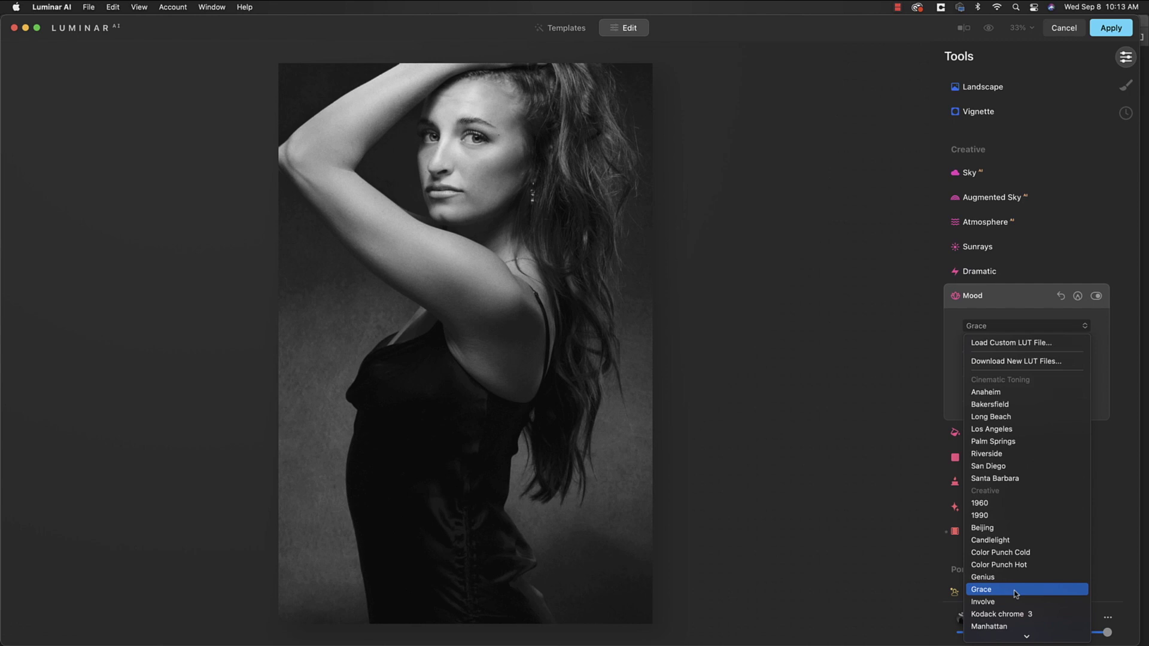
left_click(1015, 594)
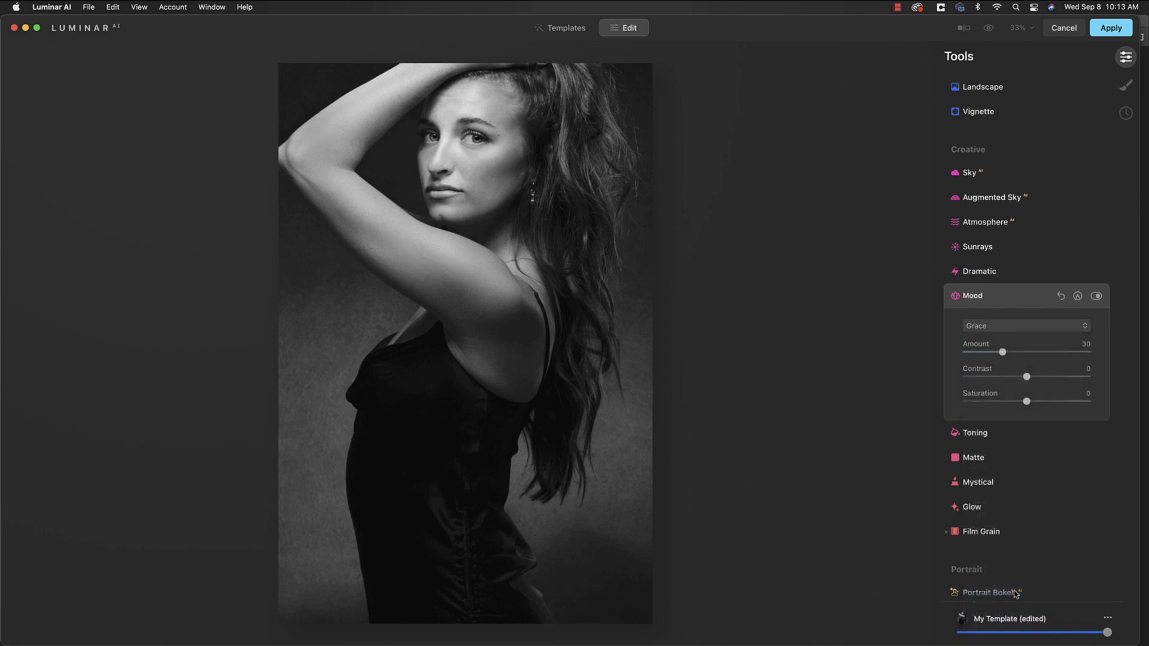
Step: Add the Mystical effect with an Amount slightly below 63, and collapse the tool
left_click(987, 488)
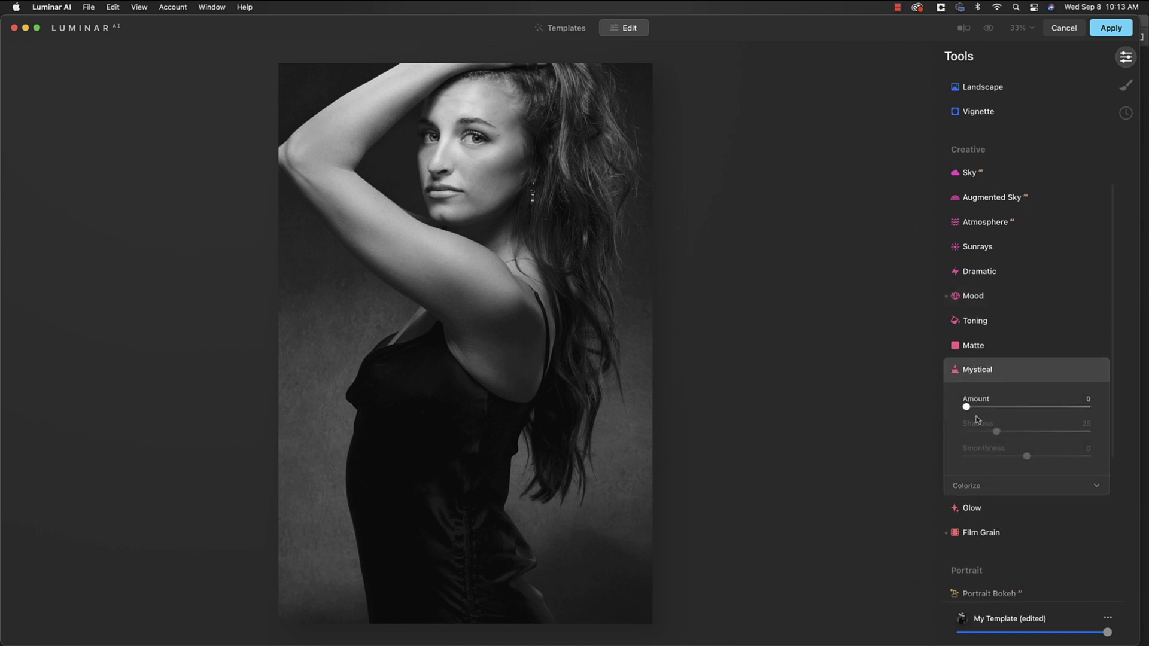
left_click_drag(967, 407, 1043, 407)
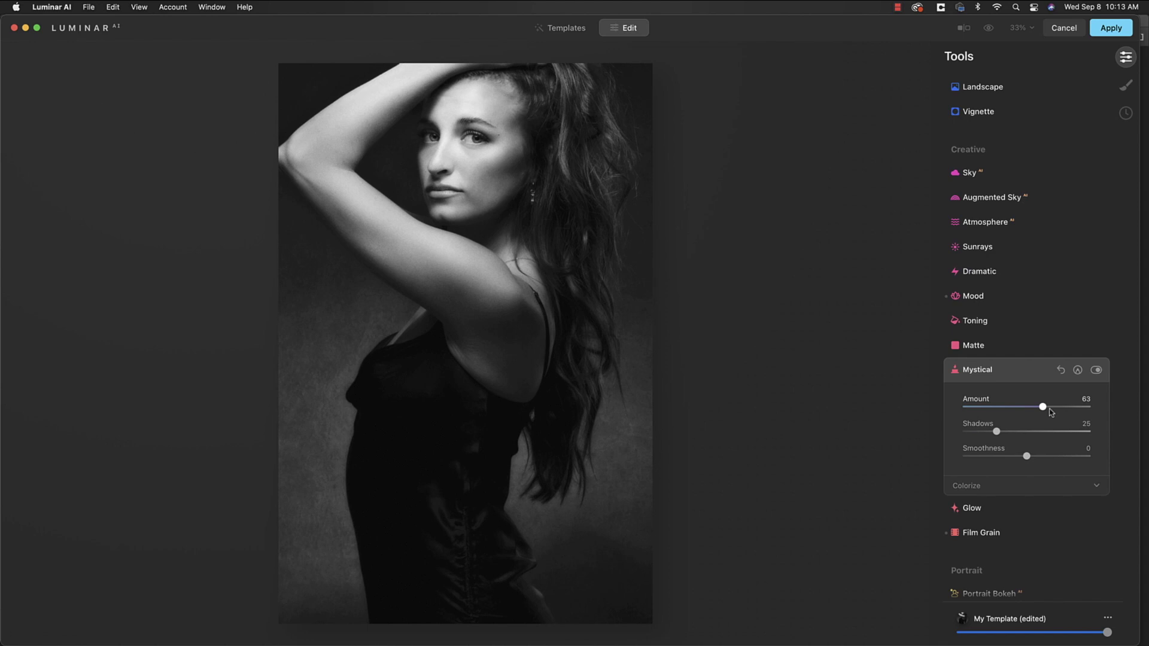
left_click_drag(1043, 407, 1030, 412)
left_click(979, 371)
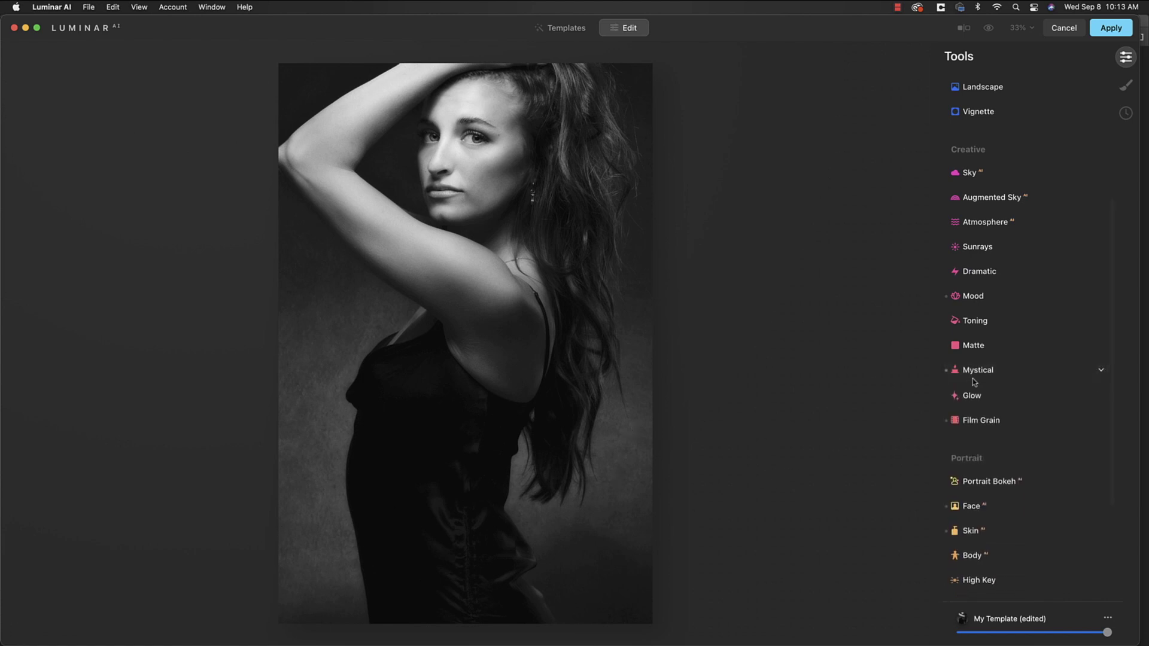
Step: Choose the woman's face as the vignette subject and set the vignette Amount to -58
left_click(990, 112)
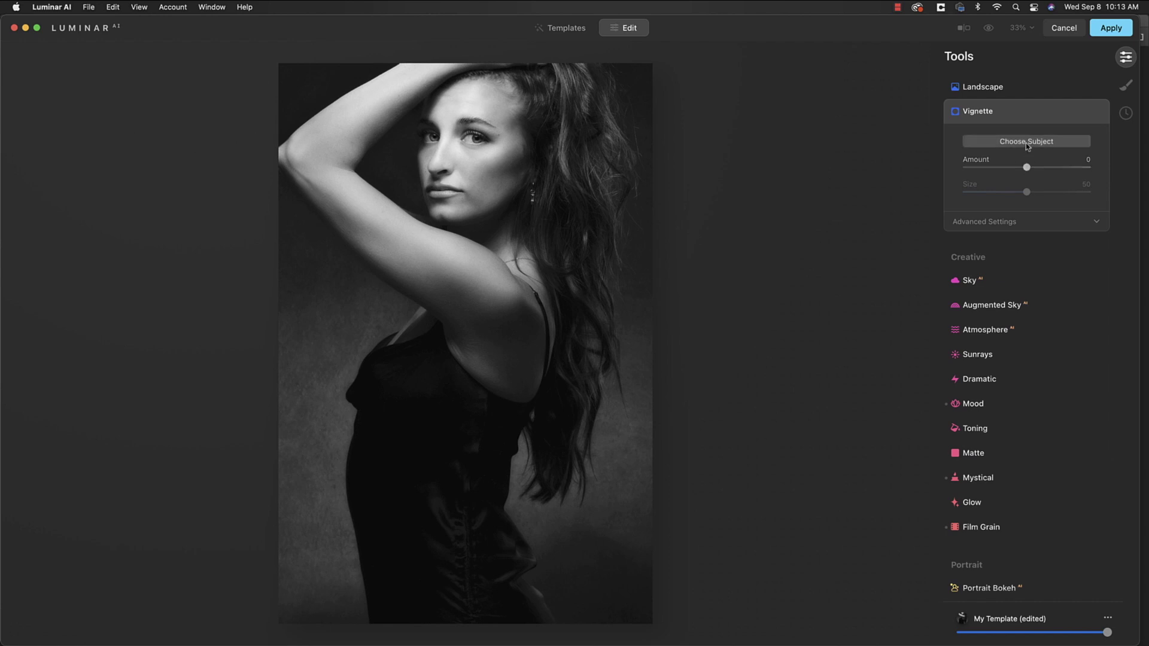
left_click(1027, 143)
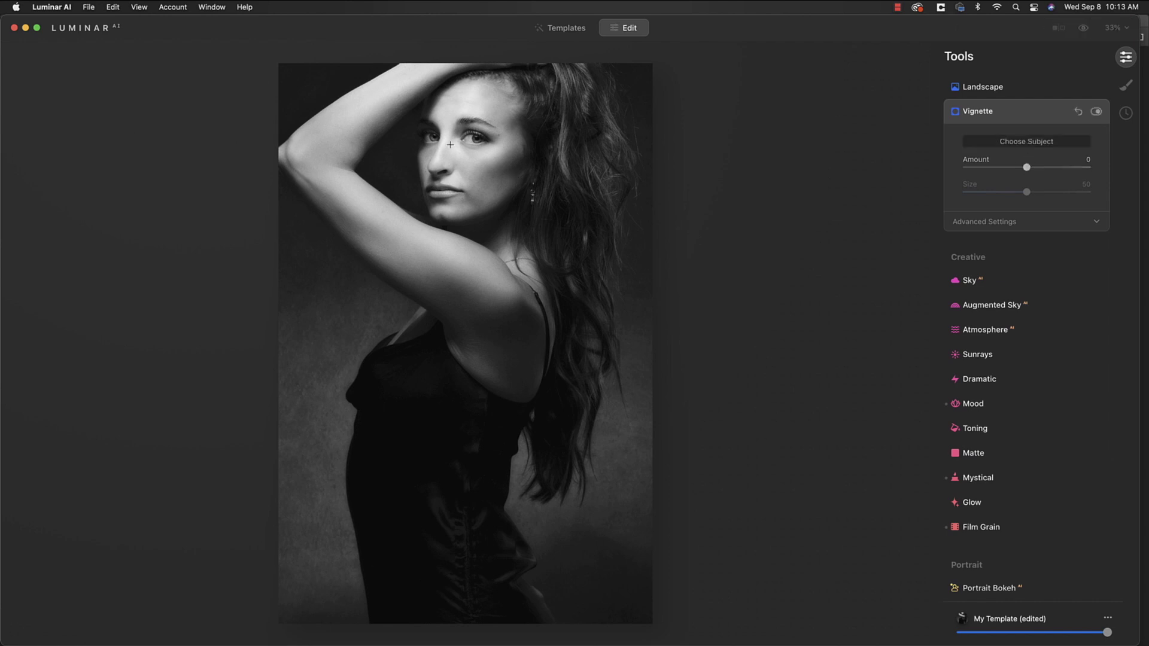
left_click(1022, 143)
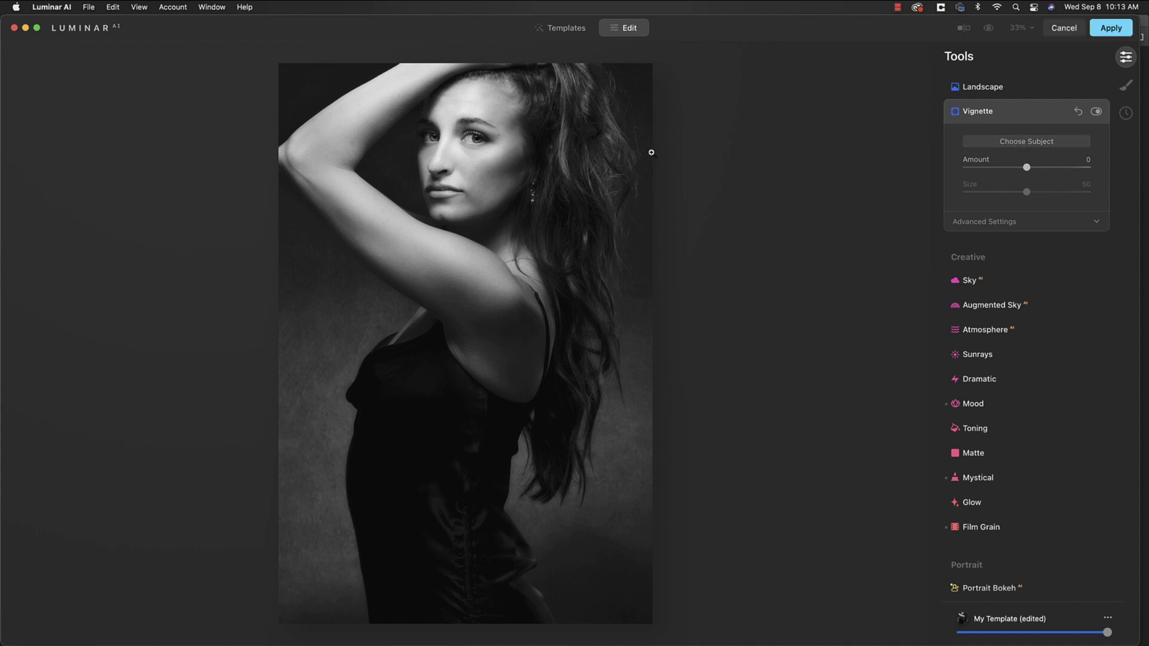
left_click(992, 146)
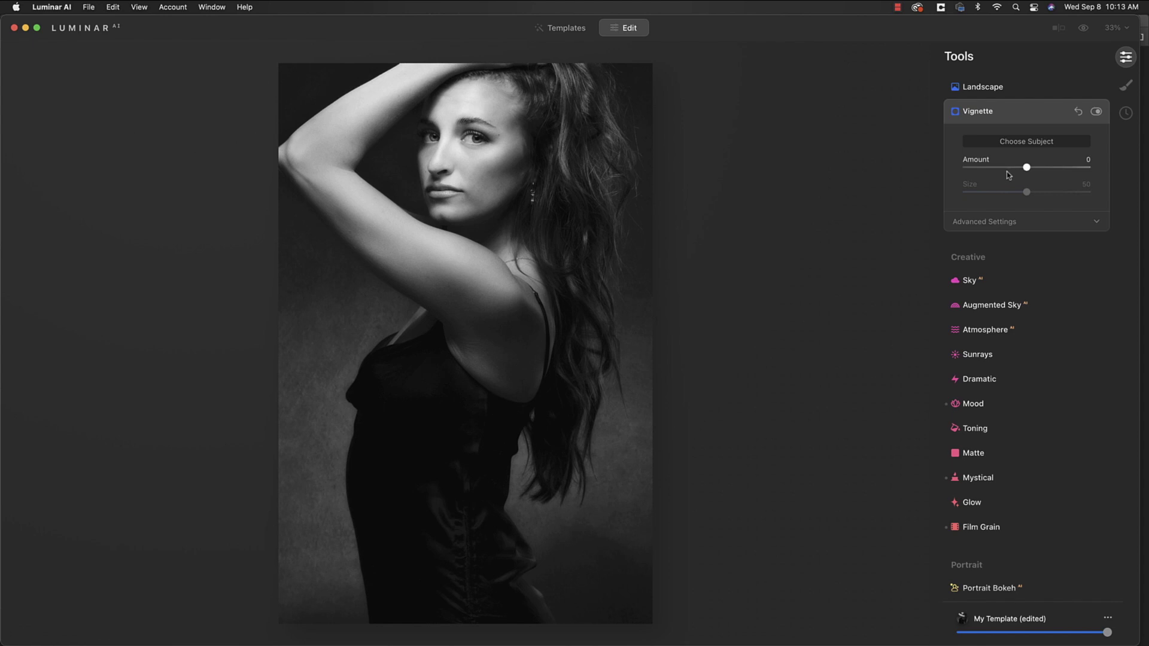
left_click_drag(1026, 168, 991, 173)
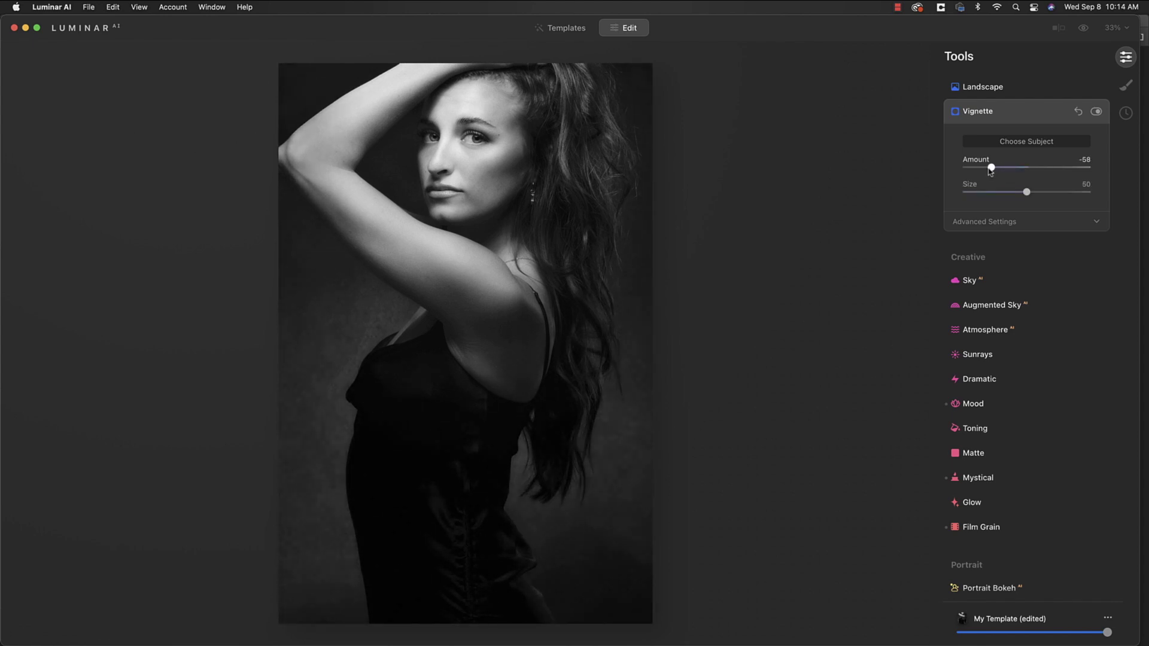
Step: Compare the portrait with and without the vignette, leave it enabled, and collapse the tool
left_click(1096, 112)
left_click(1095, 112)
left_click(1096, 112)
left_click(1096, 112)
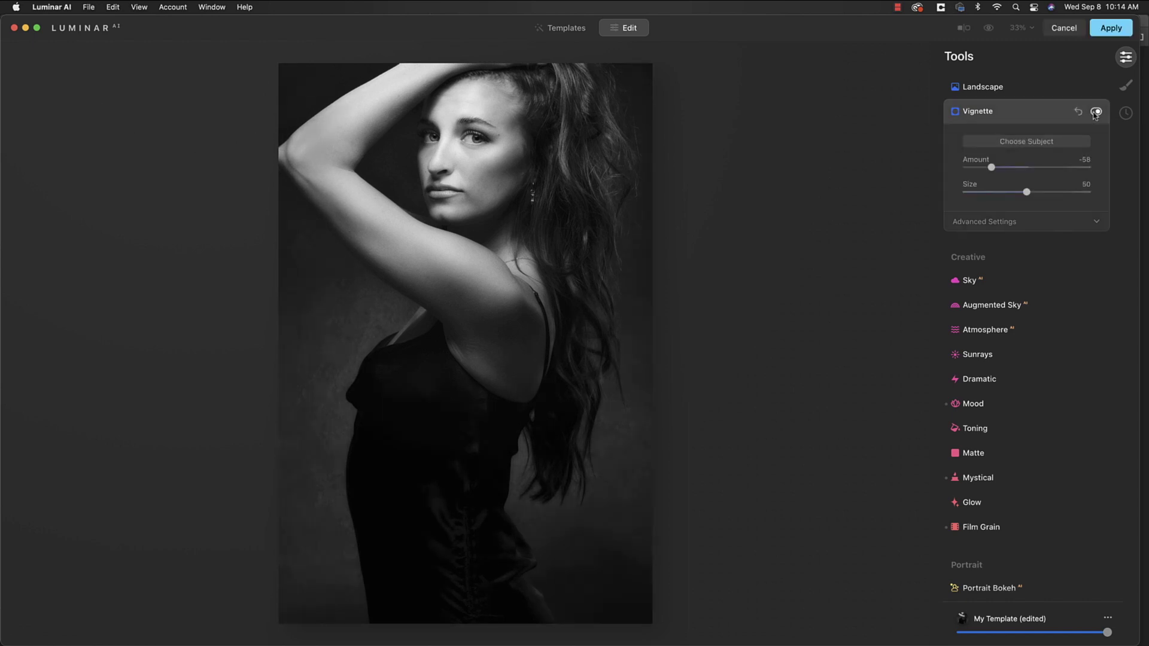
left_click(981, 113)
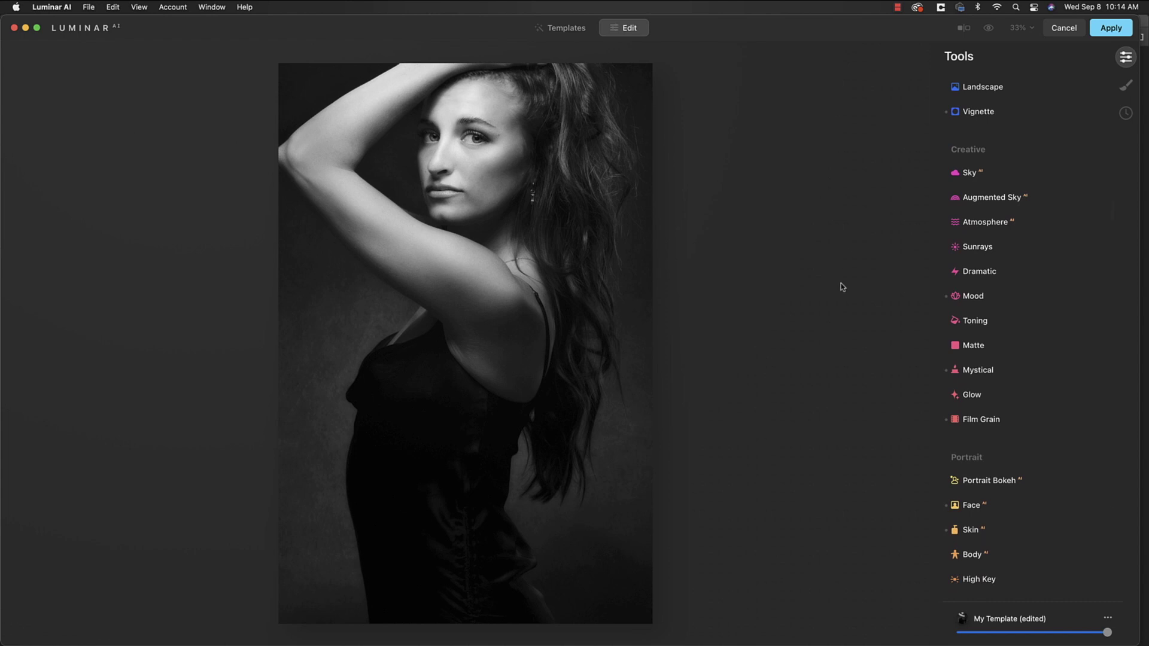
Step: Compare the original and edited portrait across the full image with the before/after divider, and close the comparison
left_click(963, 28)
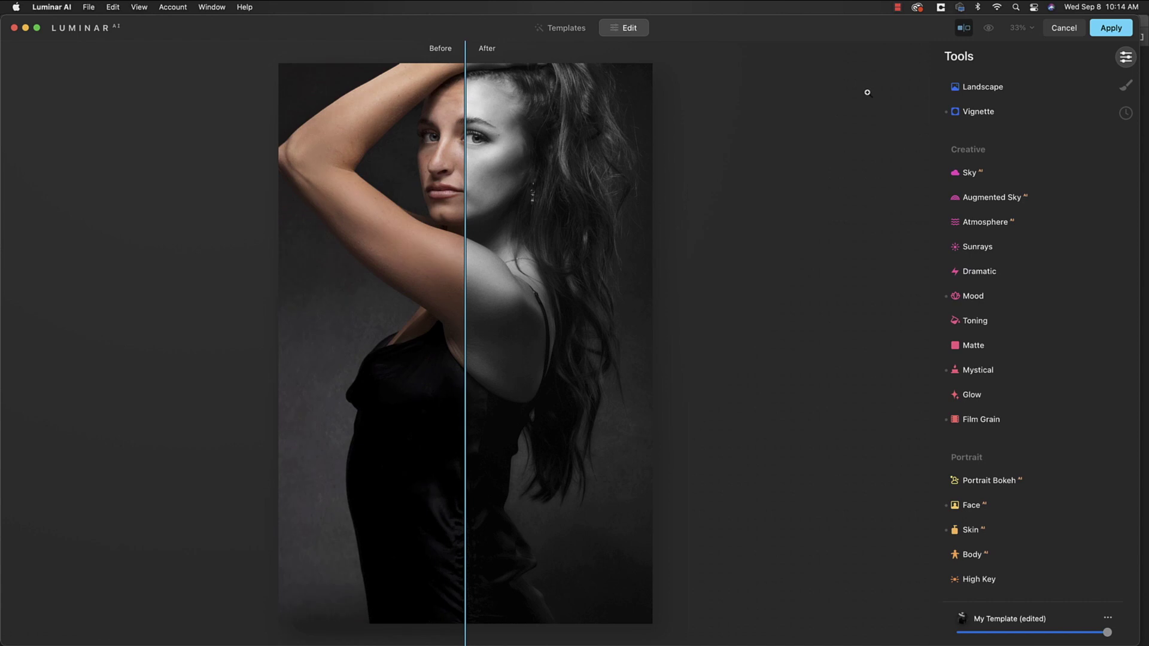
left_click_drag(470, 320, 701, 393)
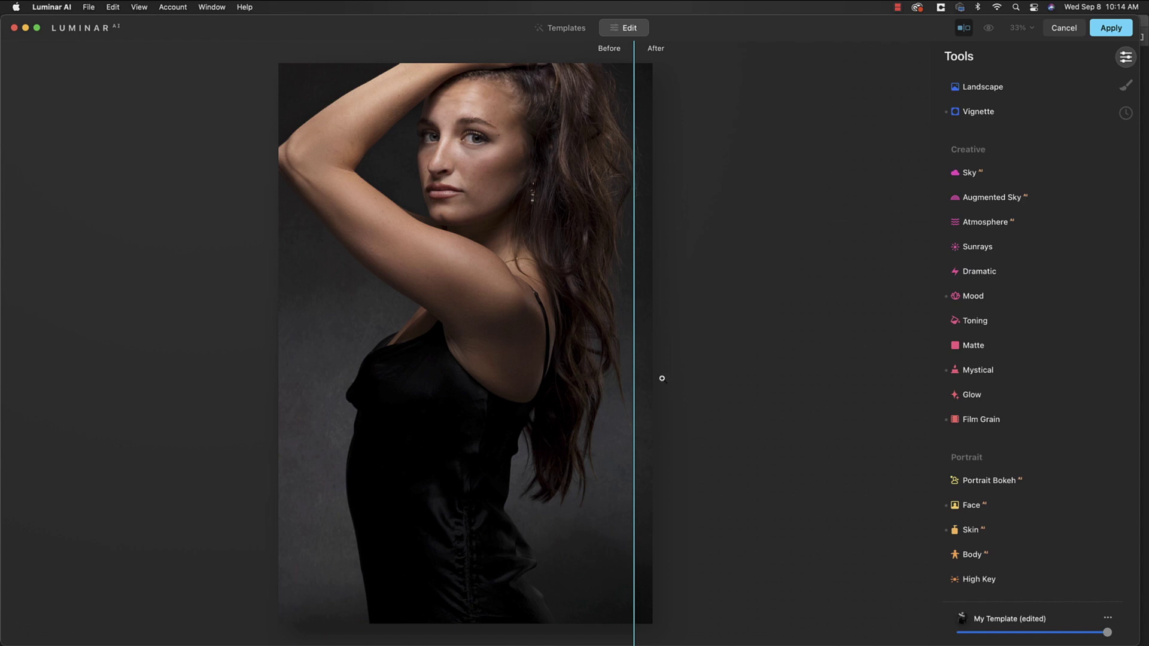
left_click_drag(630, 278, 138, 297)
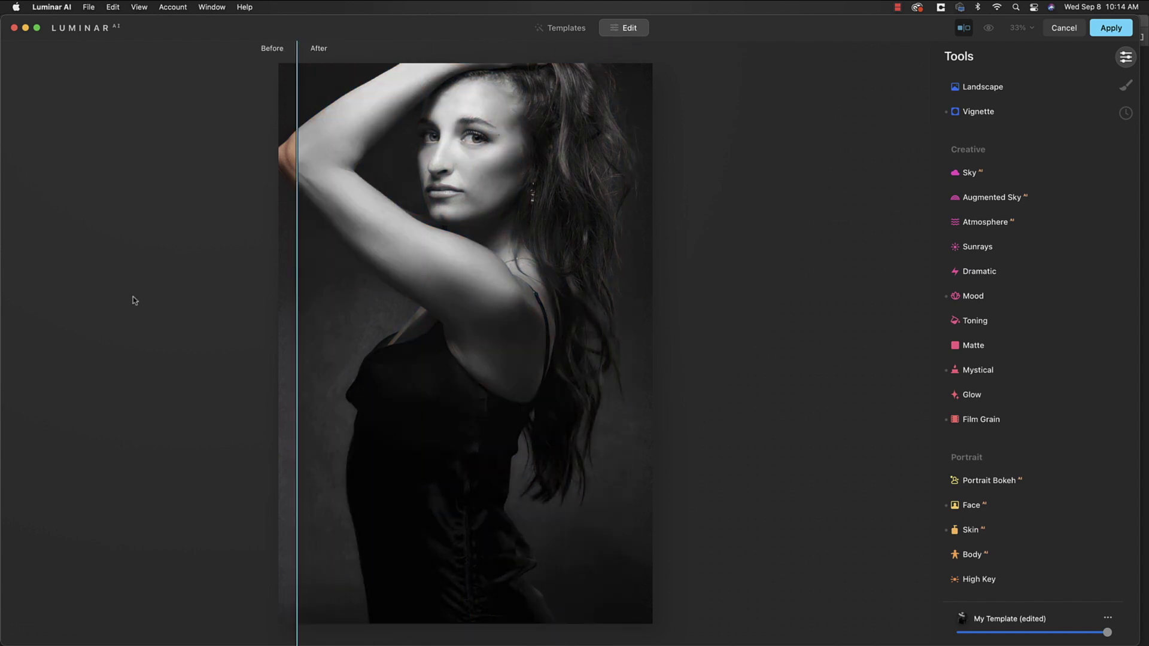
left_click(963, 27)
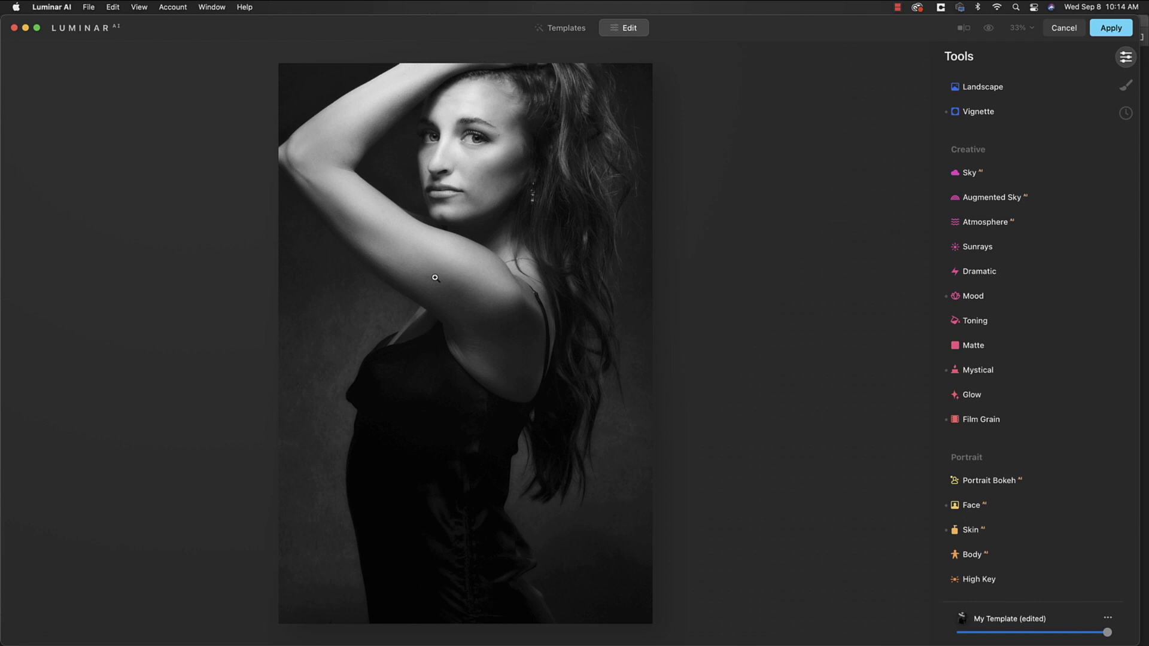
Step: Save the current adjustments as a custom template and show the My Templates collection
left_click(1108, 617)
left_click(1088, 602)
left_click(557, 33)
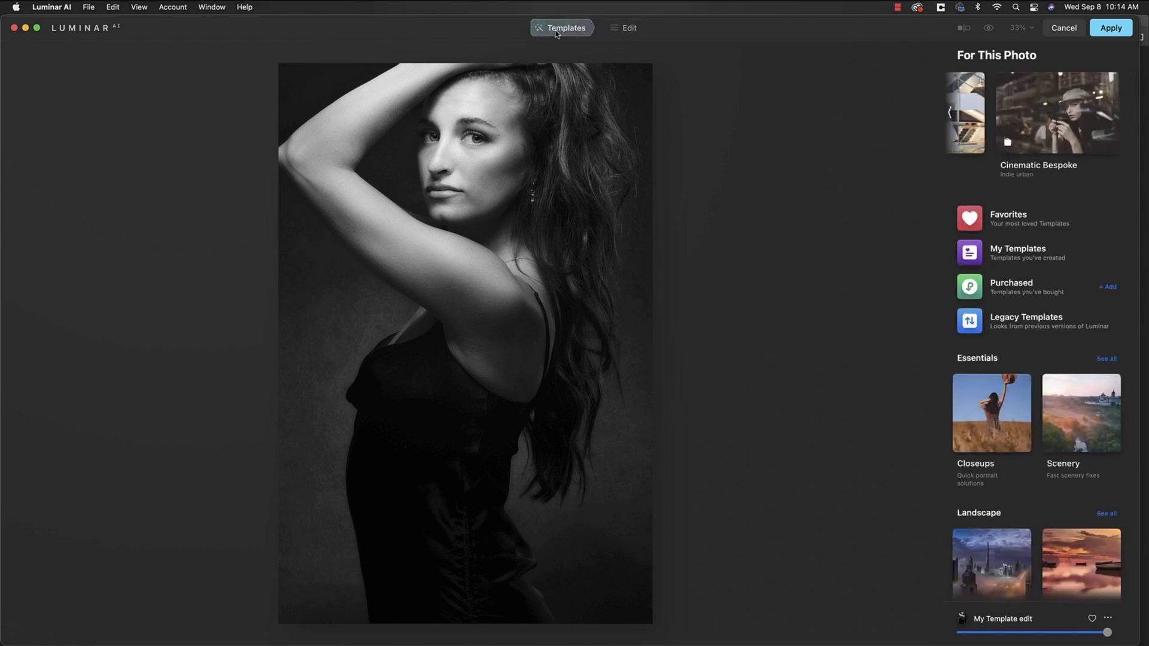
left_click(999, 256)
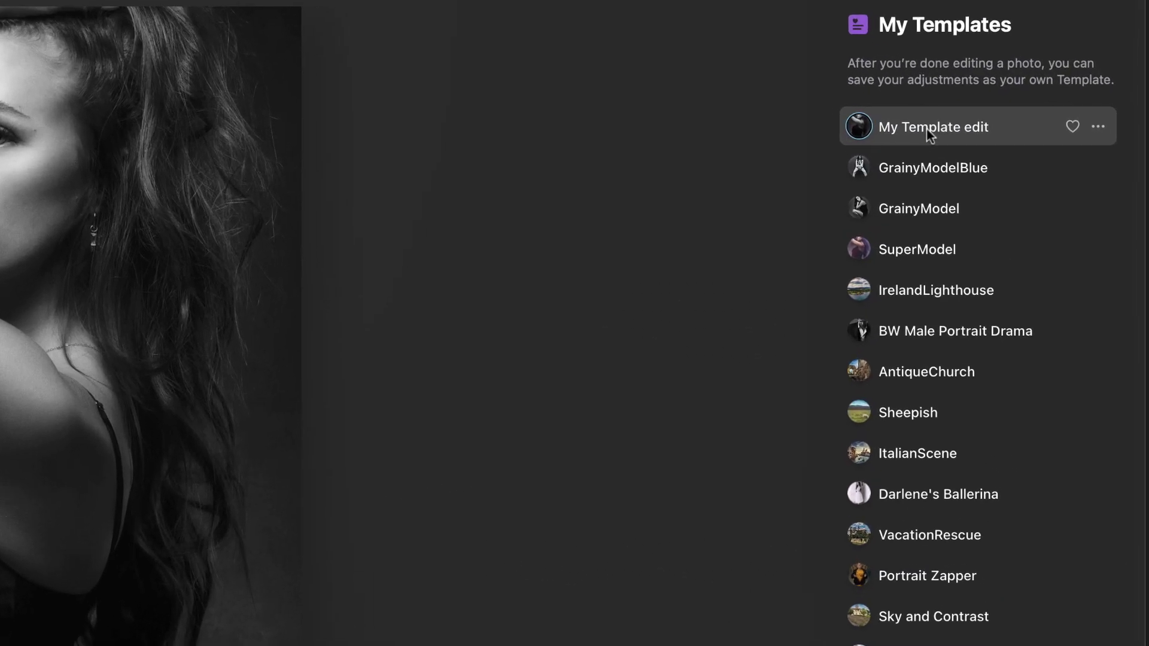
Step: Rename the newly saved template as BW ModelGrain
left_click(1114, 133)
left_click(1087, 174)
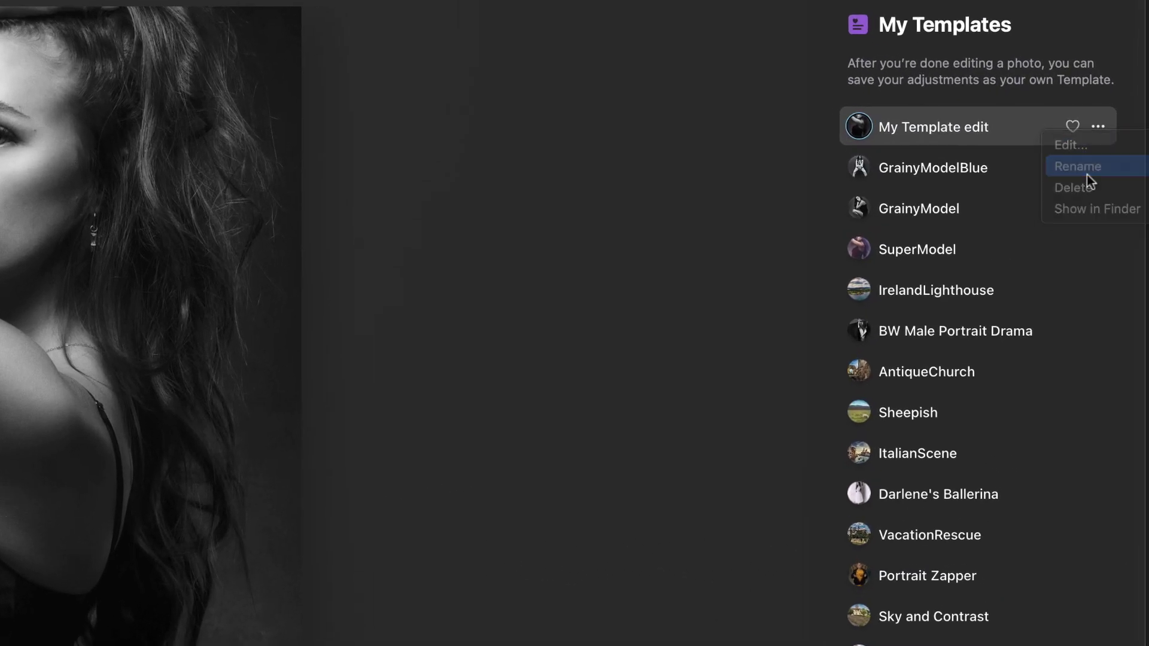
type("BW")
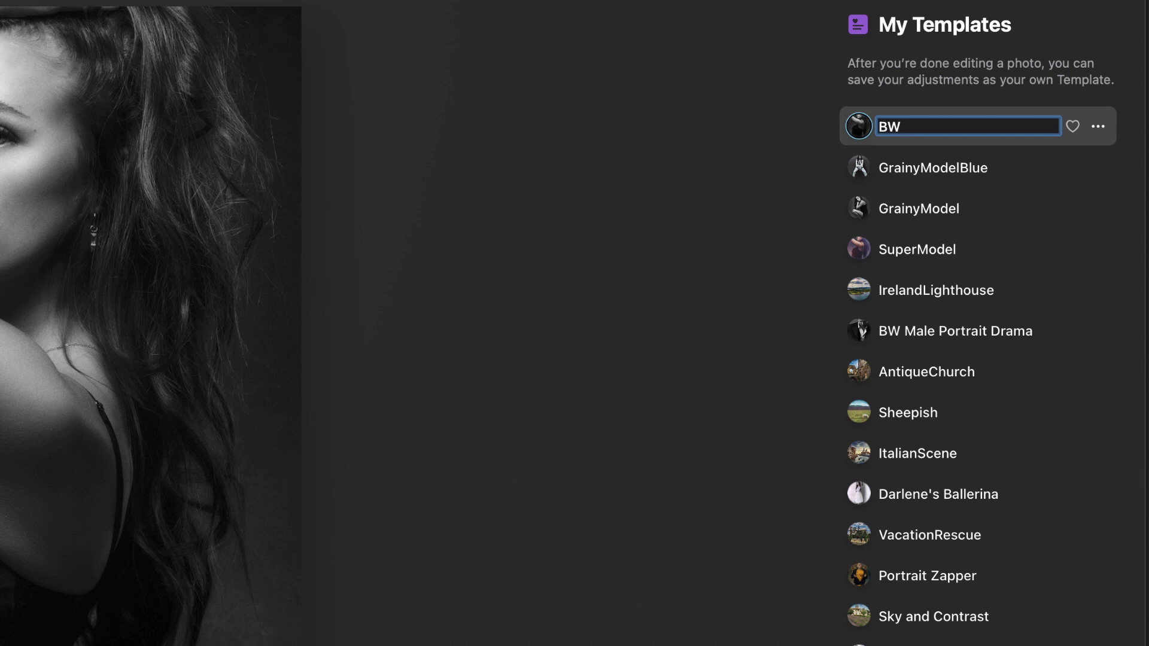
type(" ModelGrain")
key("Return")
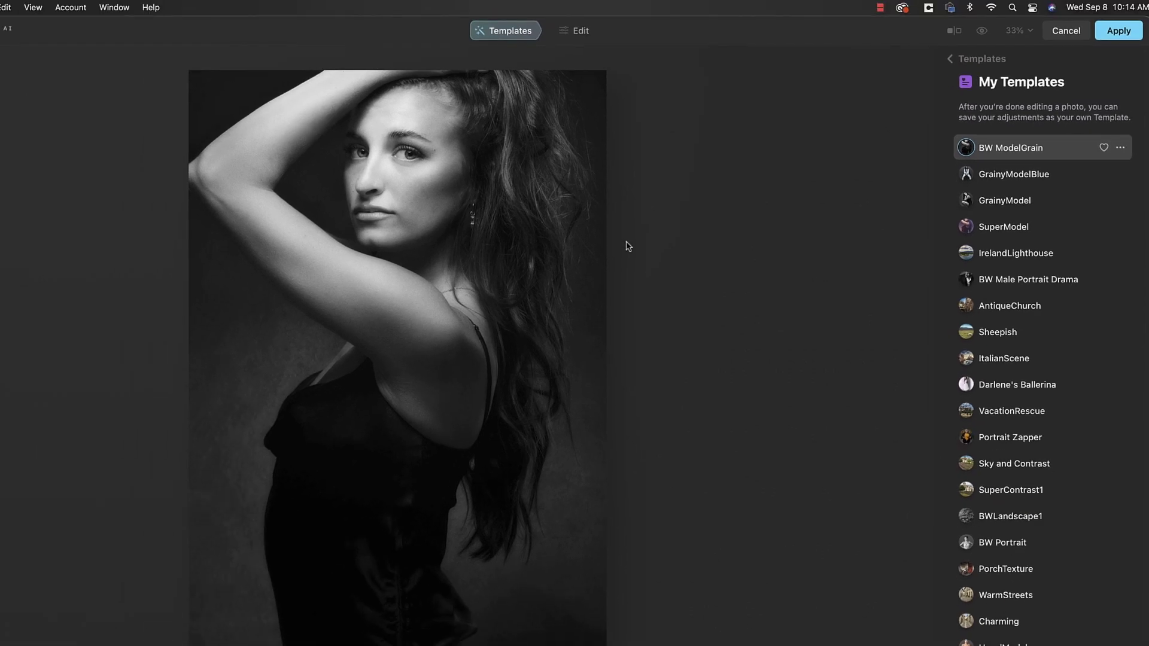
Step: Apply the edits back to Photoshop and rename the LUM layer as LUM-BWModelGrain
left_click(1110, 37)
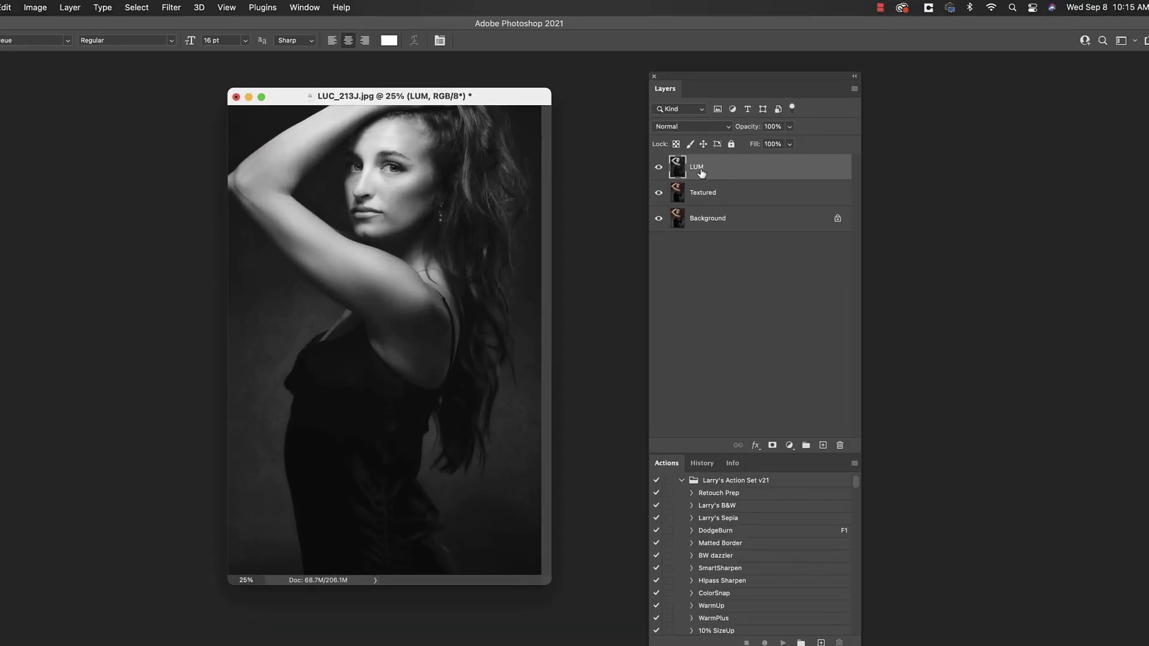
double_click(704, 169)
type("-BWModelGrain")
key("Return")
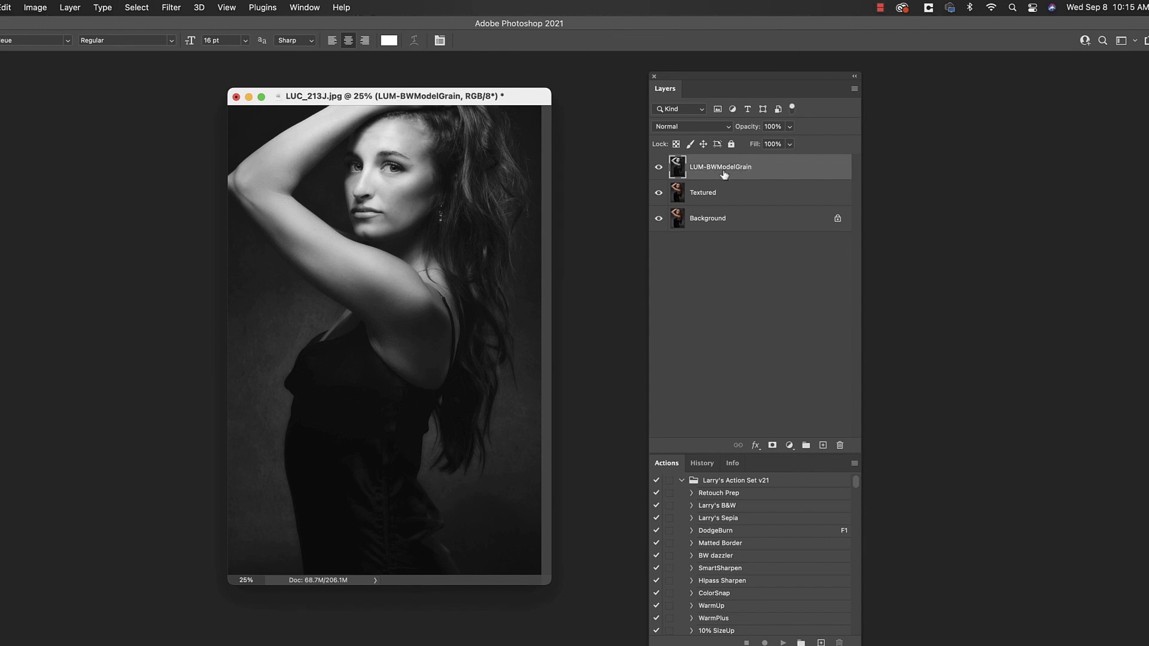
Step: Hide the LUM-BWModelGrain layer and move it below the Textured layer
left_click(659, 171)
left_click_drag(745, 174, 746, 203)
Step: Duplicate the Textured layer and rename the copy as LUM
left_click(706, 173)
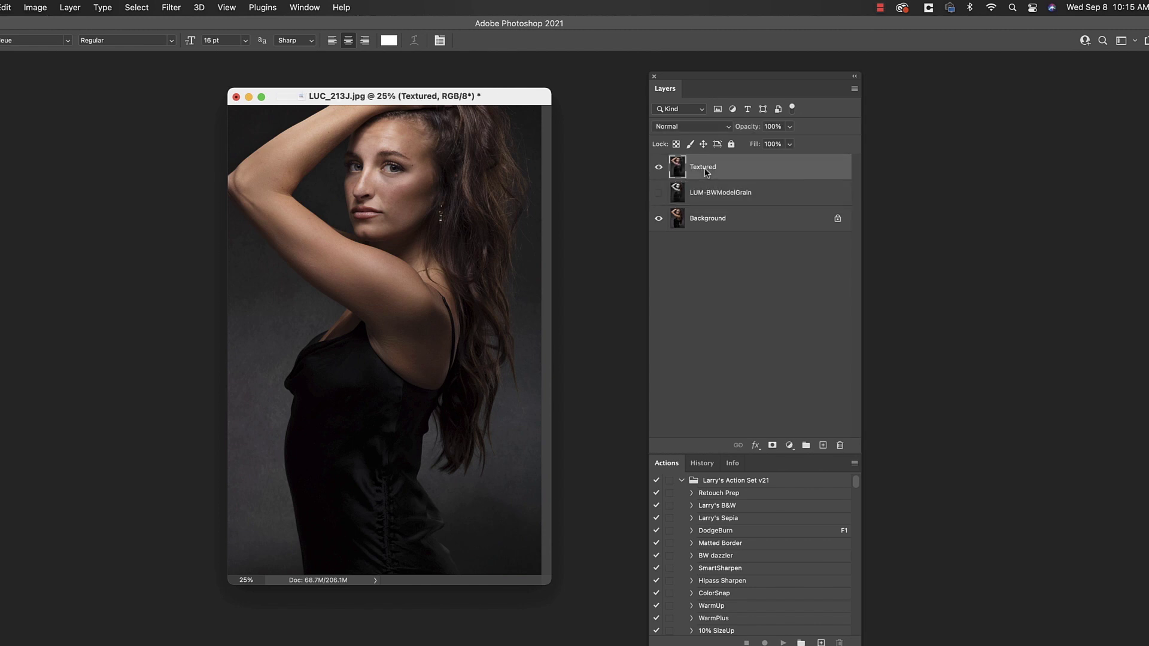
left_click_drag(707, 166, 823, 447)
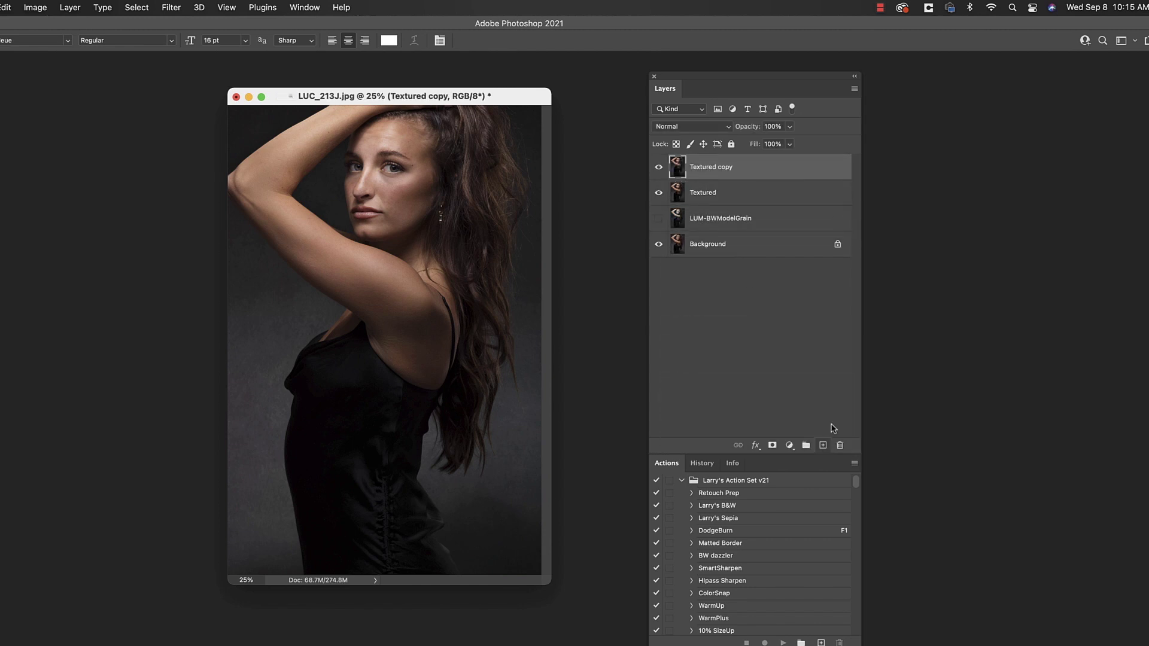
double_click(710, 169)
type("LUM")
key("Return")
Step: Open the new LUM layer in Luminar AI's editing tools and raise the Enhance Accent to about 18
left_click_drag(552, 104, 515, 113)
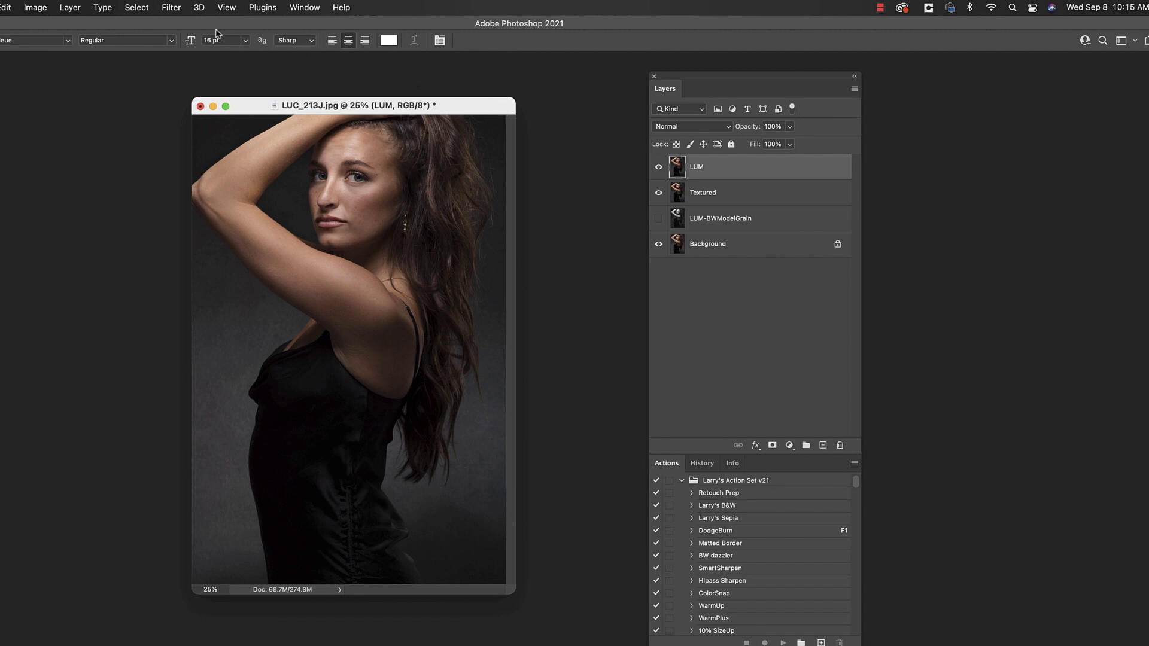
left_click(171, 7)
mouse_move(258, 303)
left_click(386, 303)
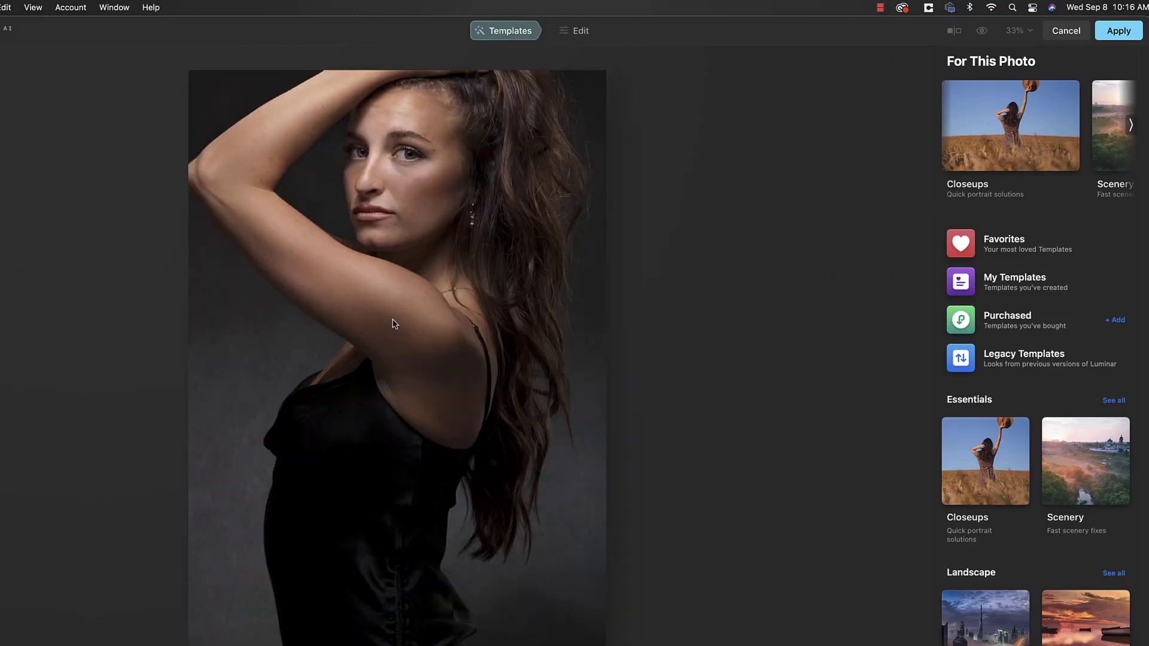
left_click(578, 33)
left_click_drag(958, 158, 972, 160)
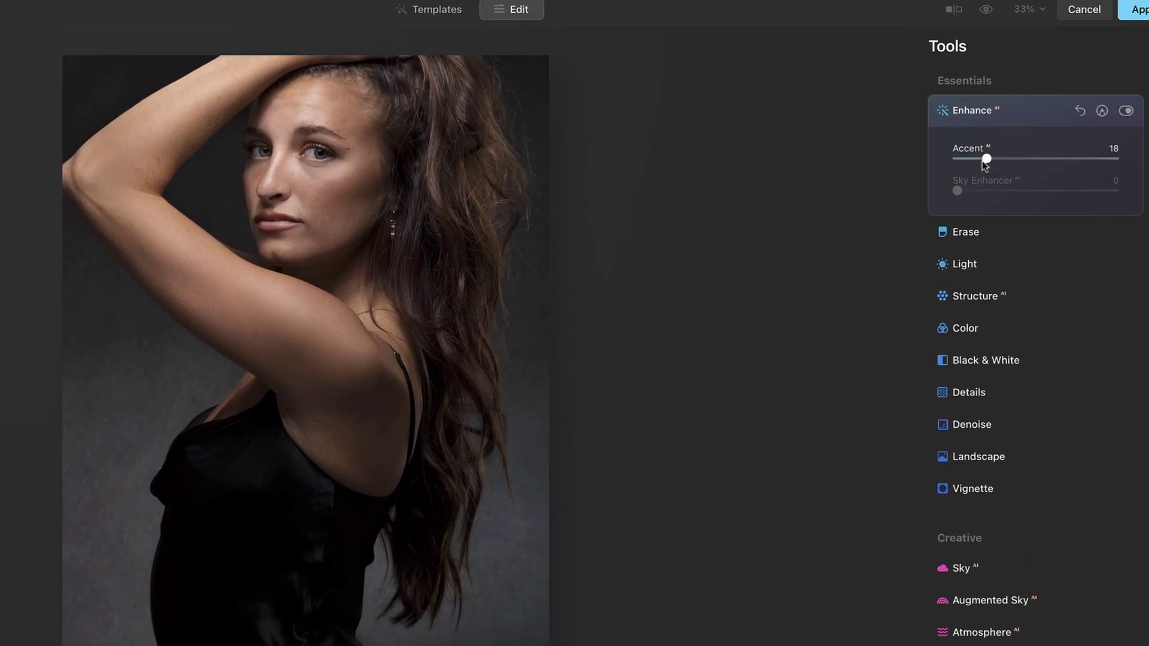
left_click_drag(982, 161, 984, 160)
Step: Brighten the face and eyes with Face AI: Face Light 18, Iris Flare 26 and Eye Enhancer 24
scroll(1035, 566, "down", 14)
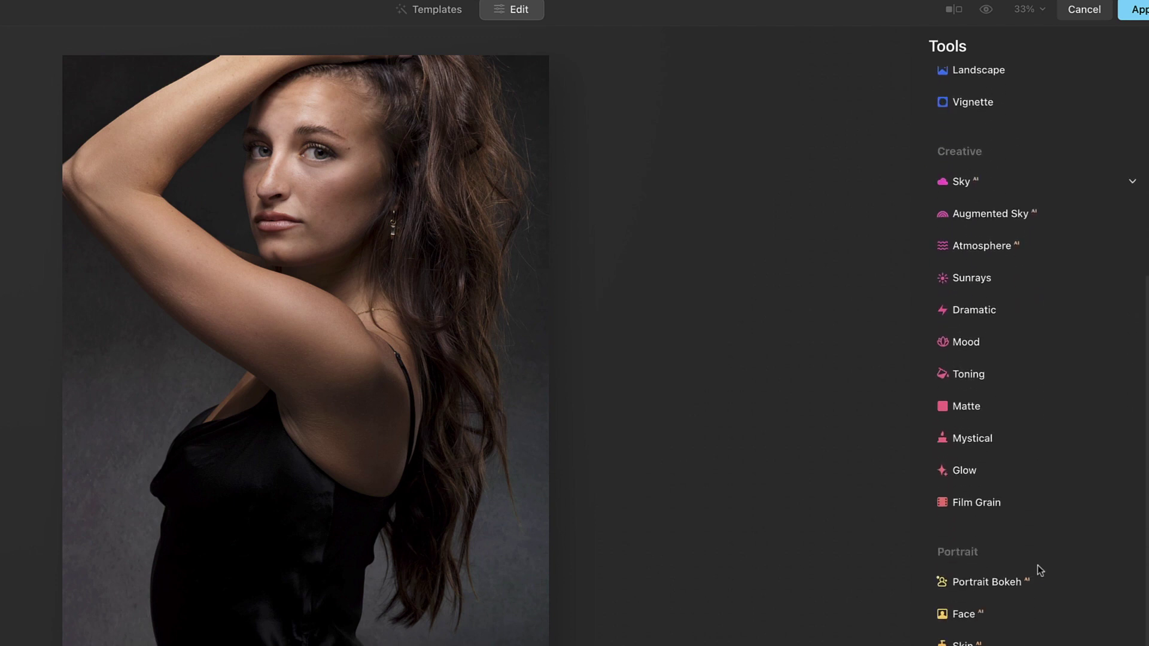
left_click(983, 584)
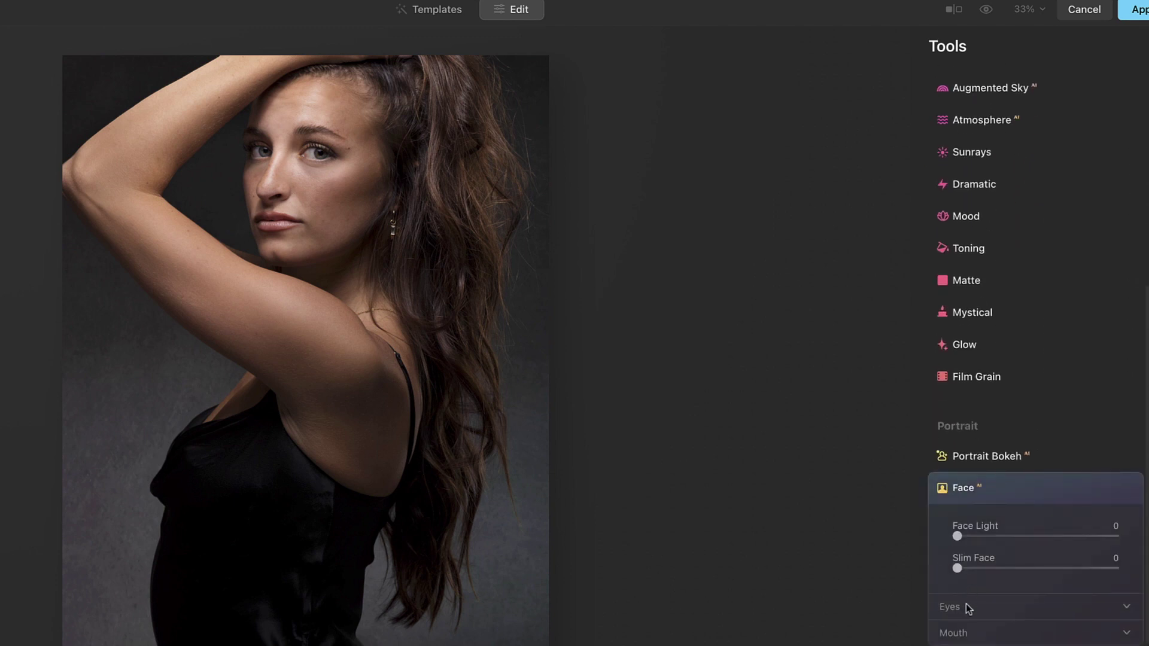
left_click_drag(957, 536, 988, 538)
left_click(978, 606)
left_click_drag(959, 512, 998, 512)
left_click_drag(957, 608, 994, 608)
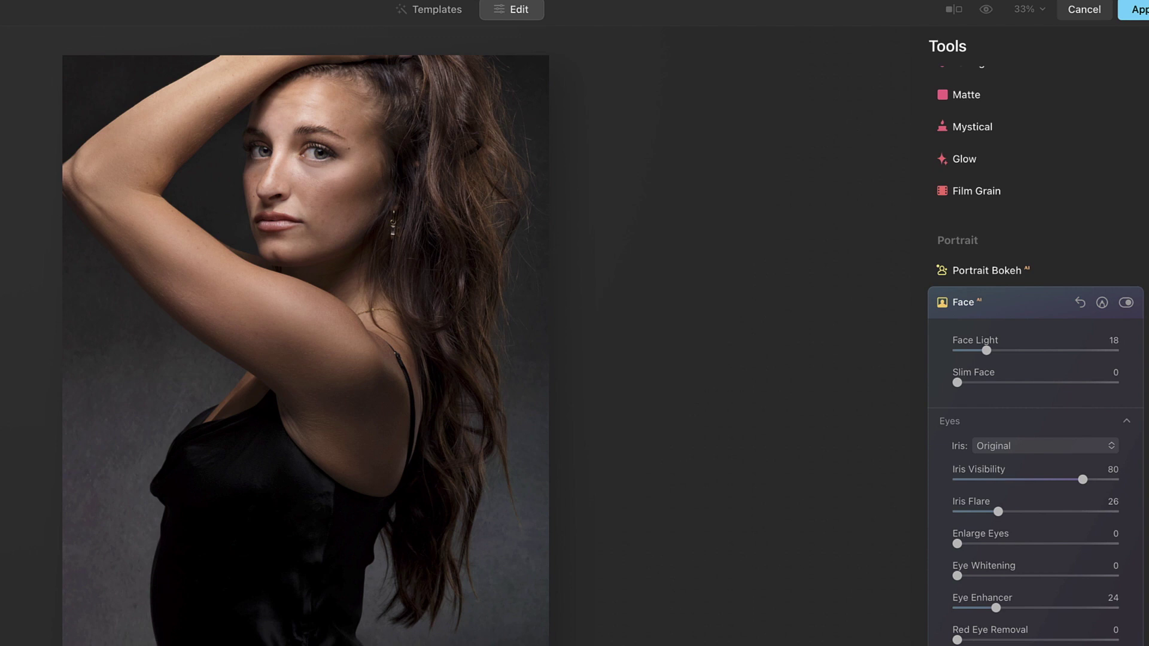
Step: Compare the portrait with and without the Face AI adjustments
left_click(1125, 303)
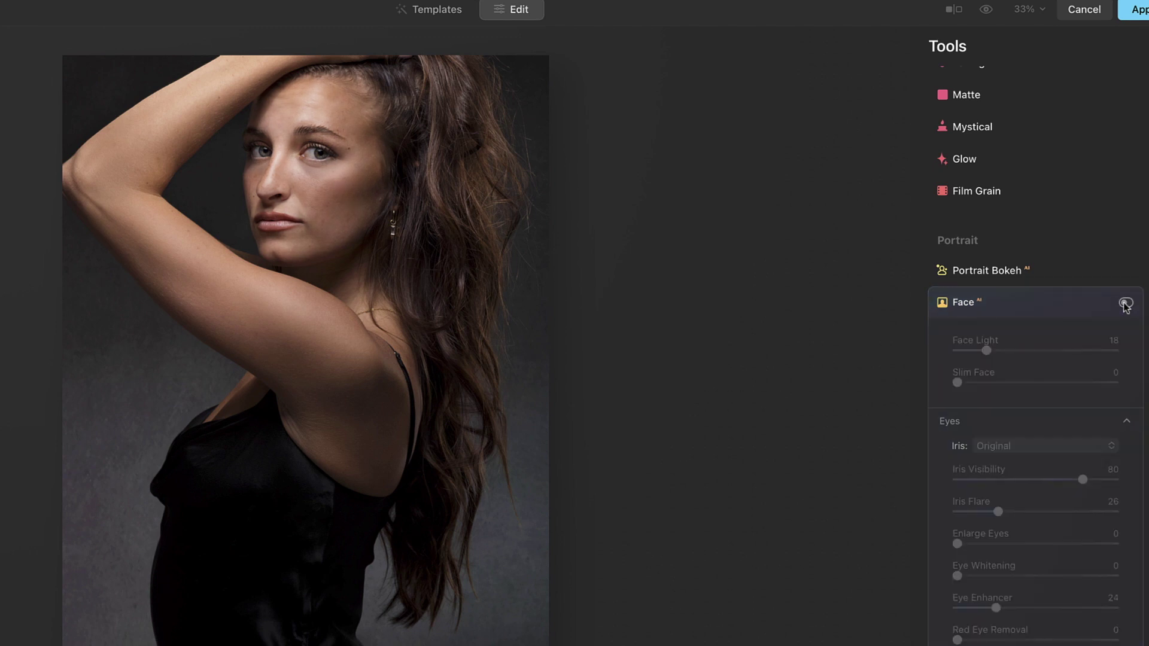
left_click(1125, 303)
left_click(1126, 303)
left_click(1125, 303)
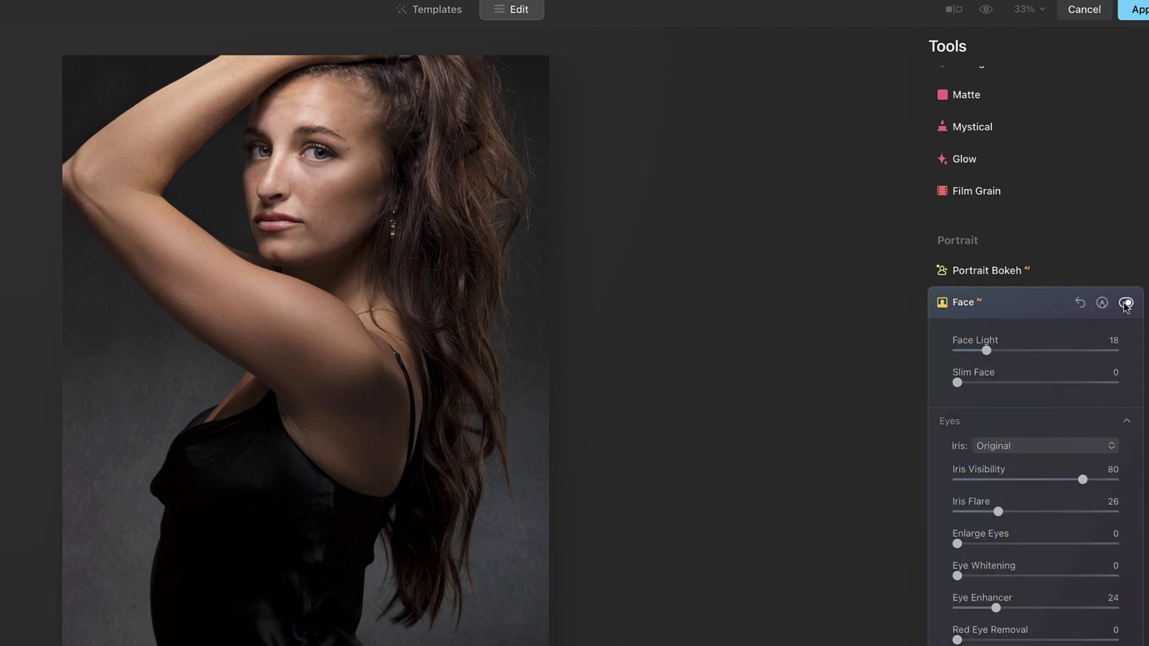
left_click(964, 303)
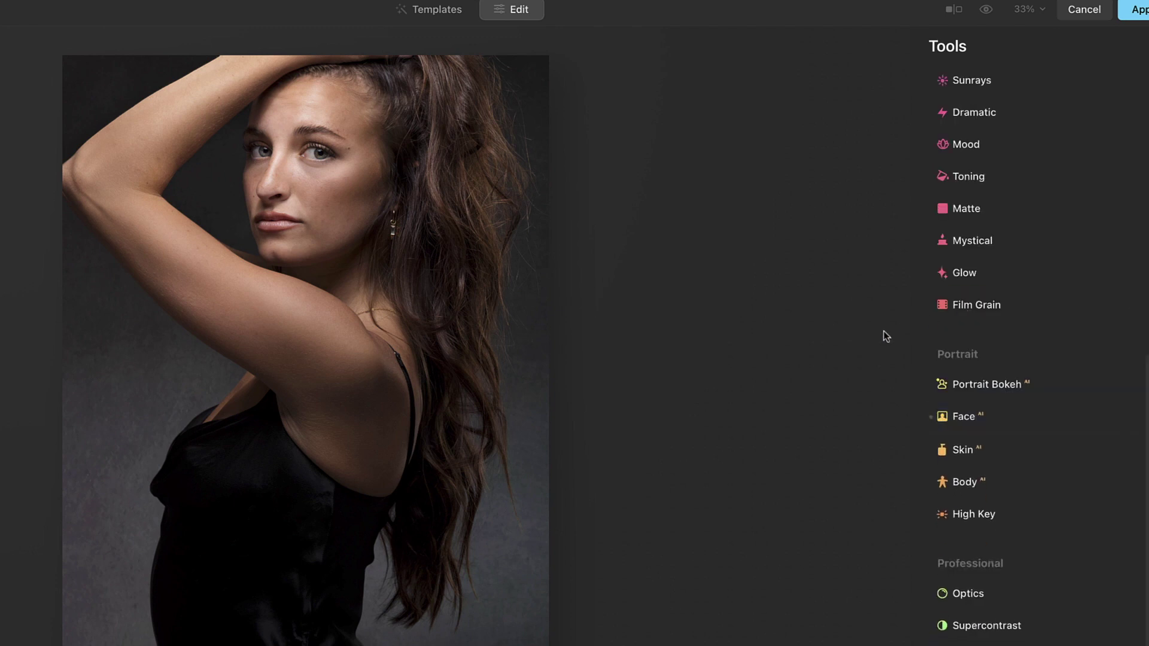
Step: Smooth the skin with Skin AI, setting Amount to 30 and Shine Removal to 20
left_click(968, 458)
left_click_drag(958, 496, 999, 497)
left_click_drag(957, 529, 983, 529)
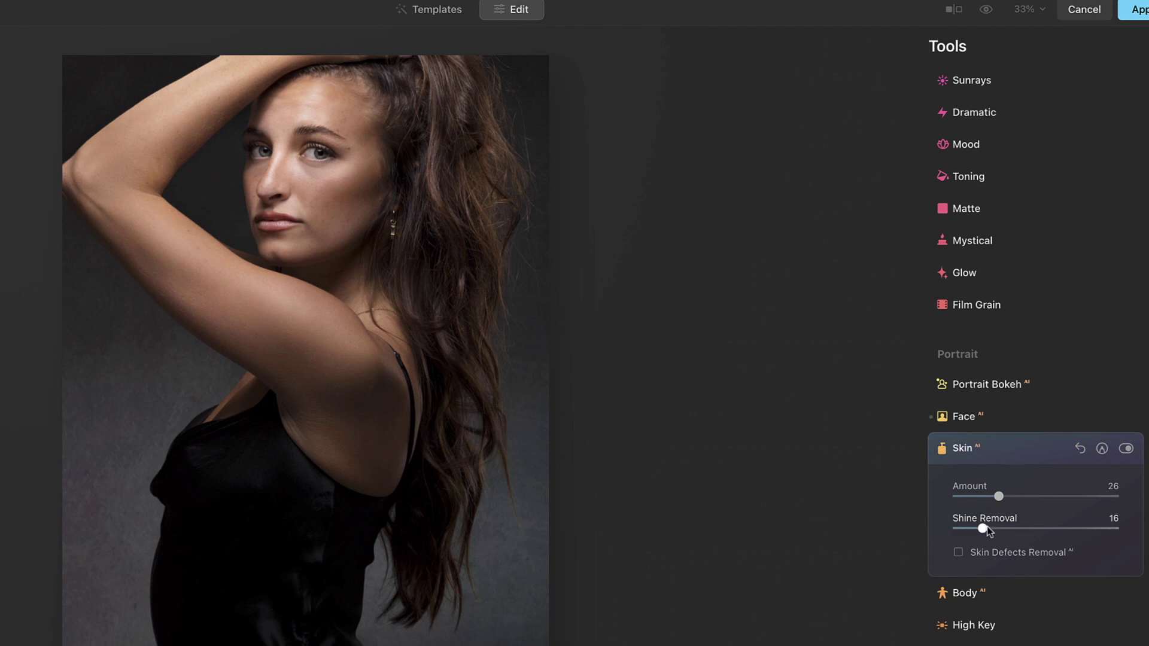
left_click_drag(999, 496, 1006, 497)
left_click_drag(983, 529, 990, 529)
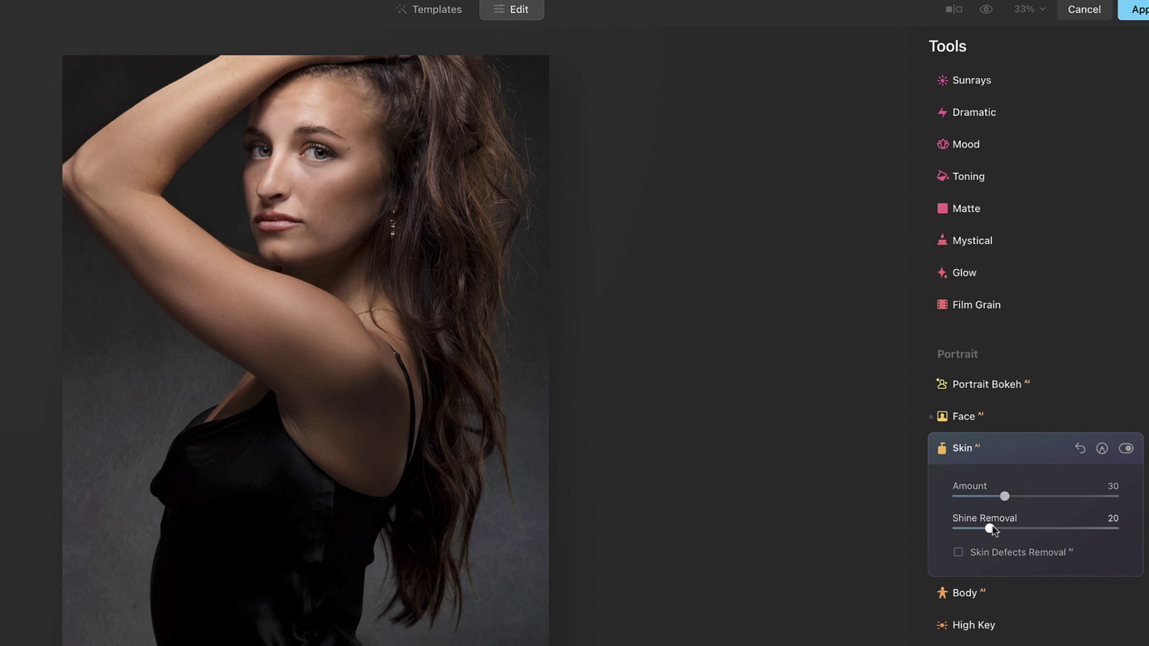
Step: Compare the portrait with and without the skin retouching and raise the Skin AI Amount further
left_click(1126, 450)
left_click(1128, 450)
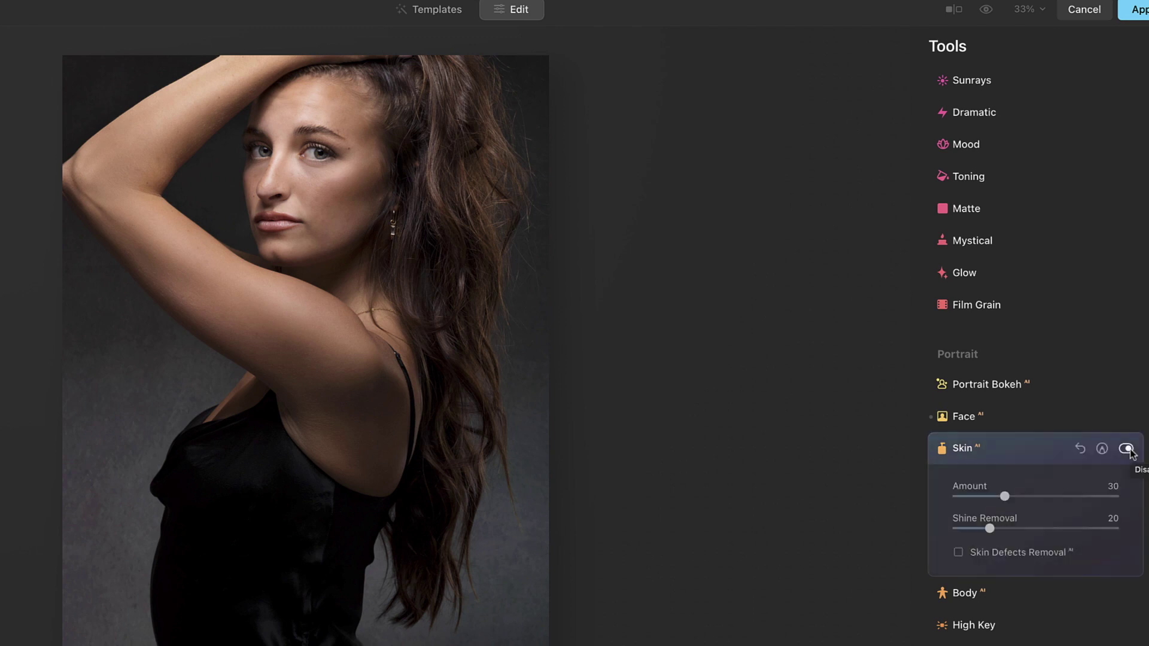
left_click_drag(1005, 497, 1026, 497)
left_click(964, 453)
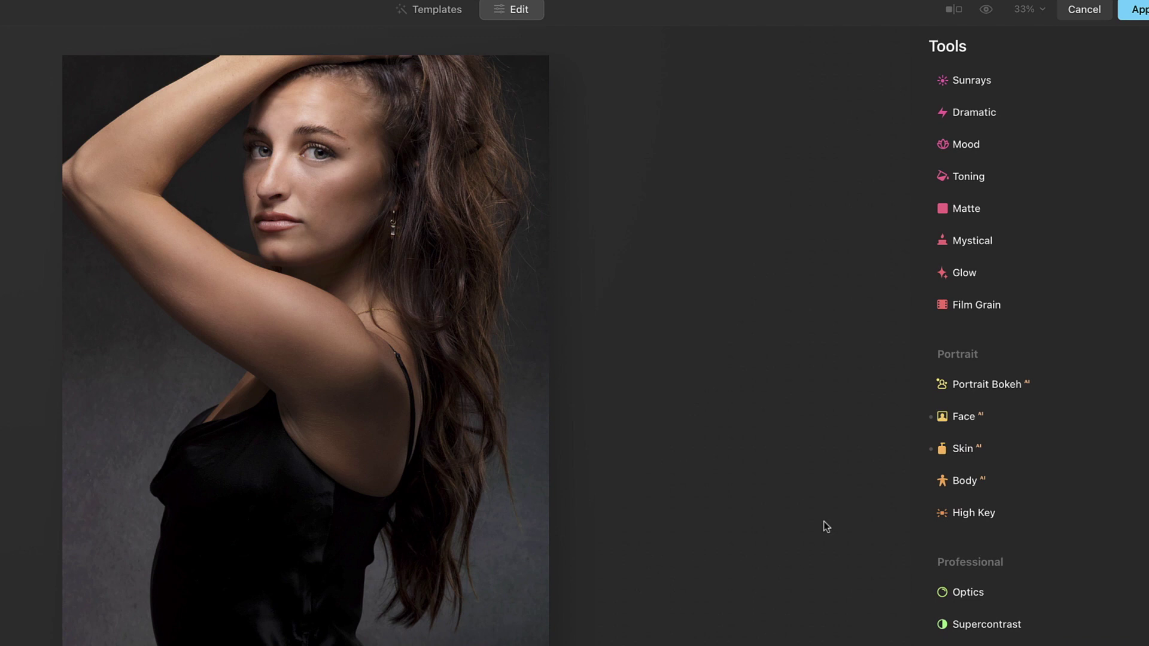
Step: Tone the portrait with the 1960 LUT in the Mood tool, keeping the Amount at 30
scroll(1058, 470, "up", 5)
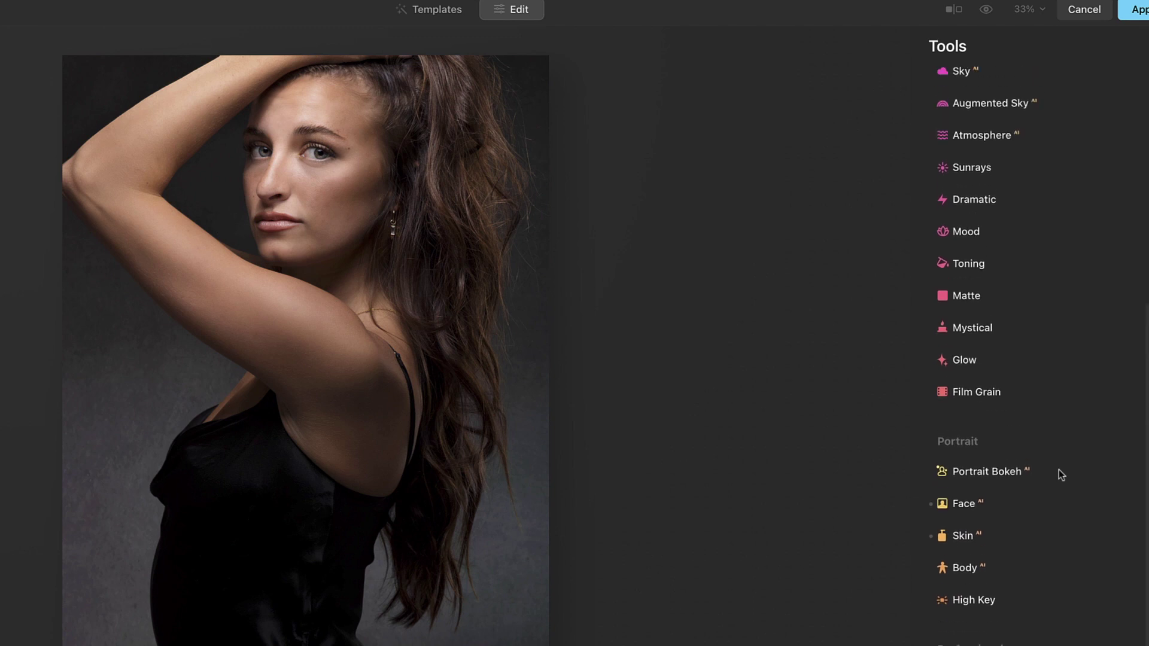
scroll(1058, 469, "up", 4)
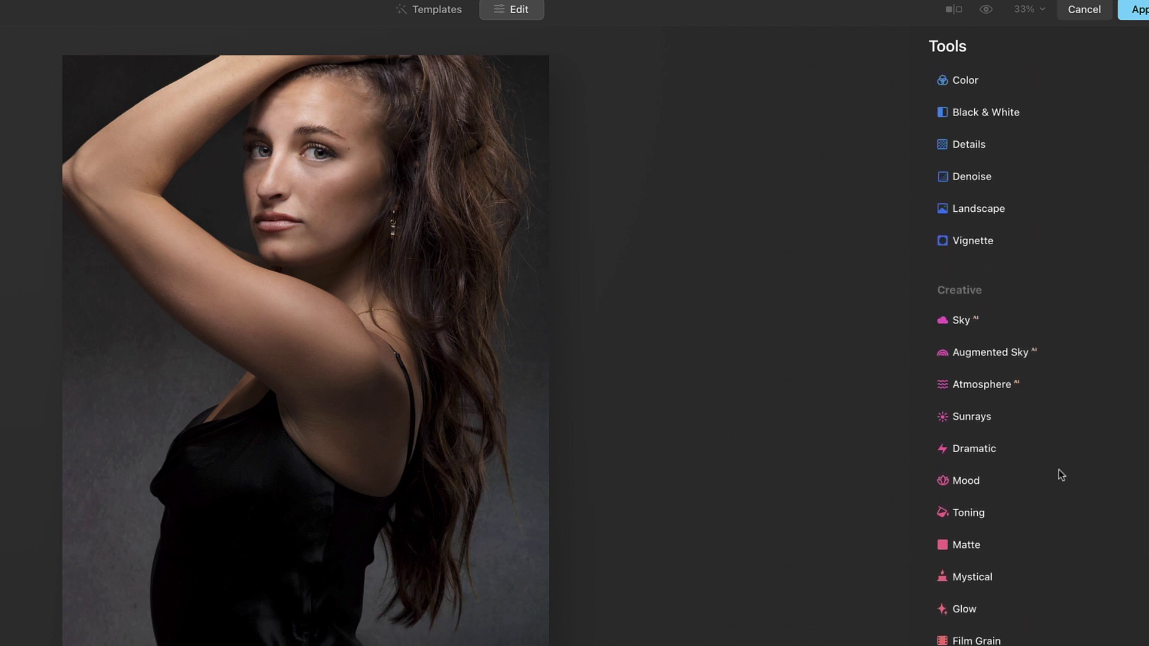
left_click(974, 484)
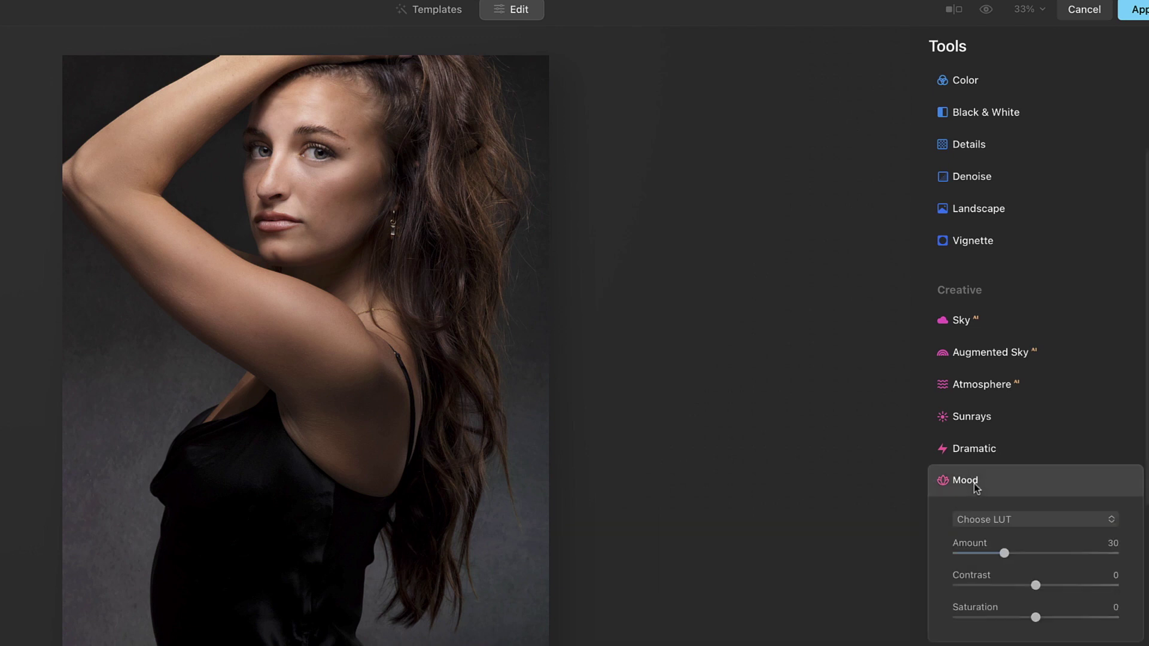
left_click(991, 522)
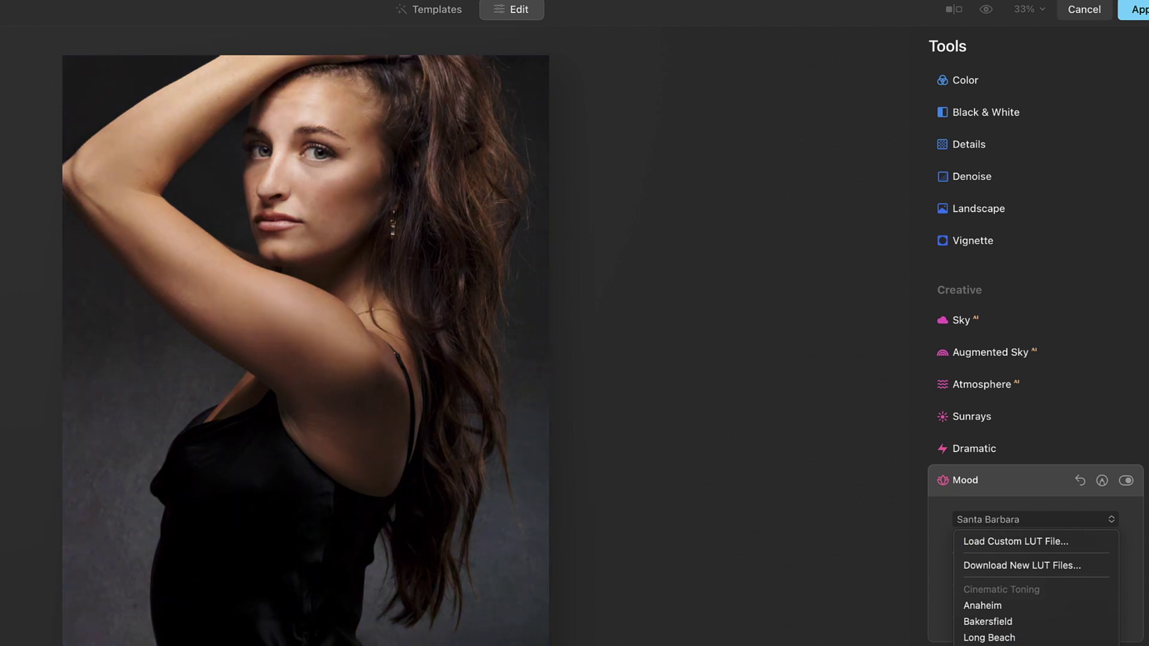
scroll(1035, 635, "down", 10)
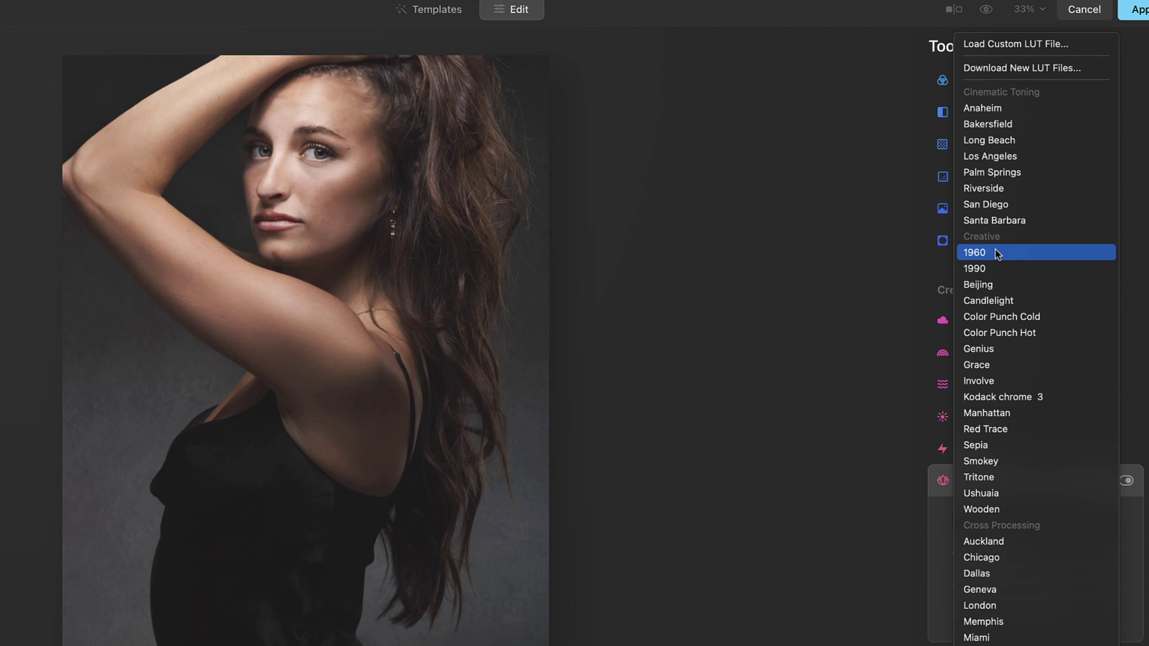
left_click(995, 252)
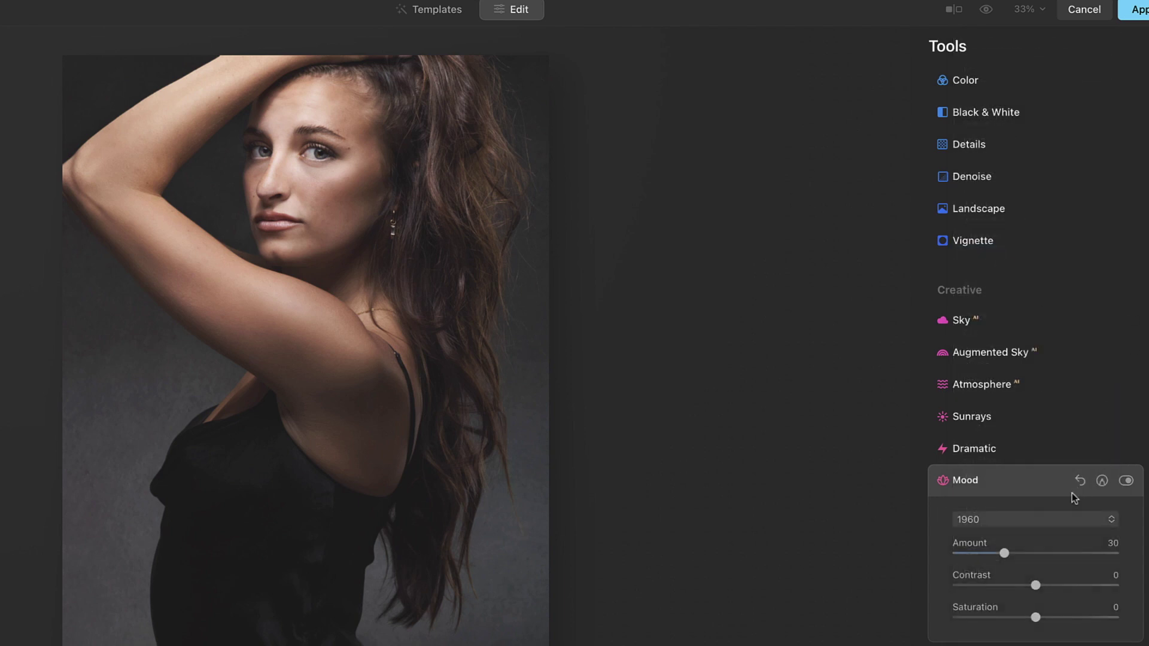
left_click(983, 482)
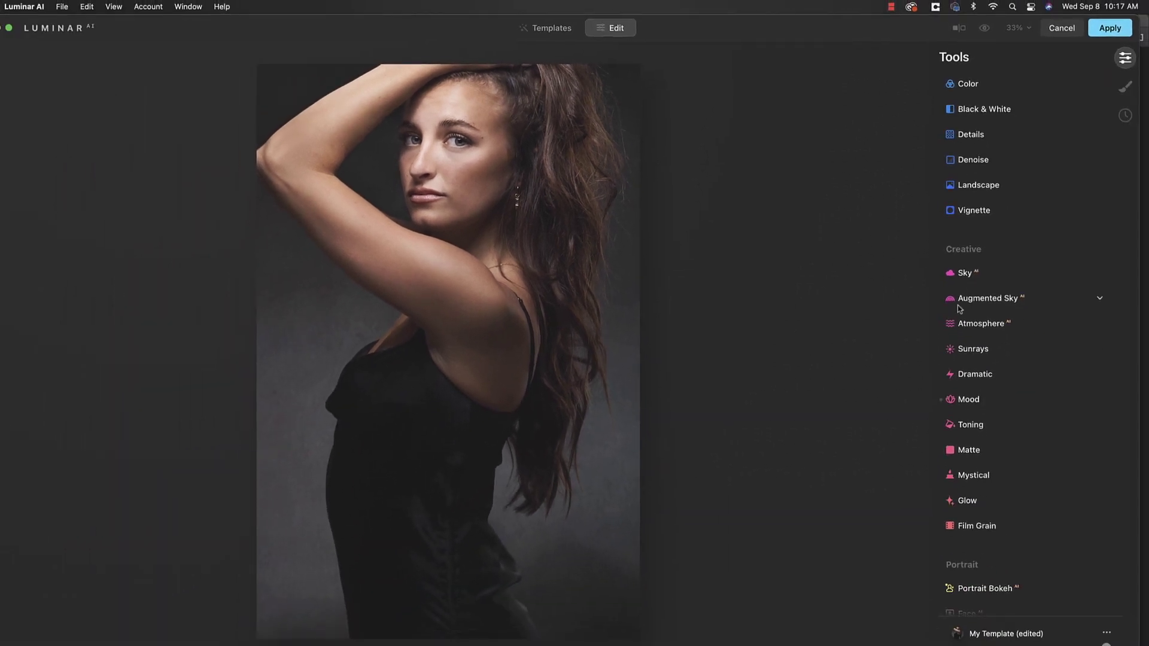
Step: Add a Texture adjustment in Local Masking and open its texture selection
scroll(960, 309, "up", 5)
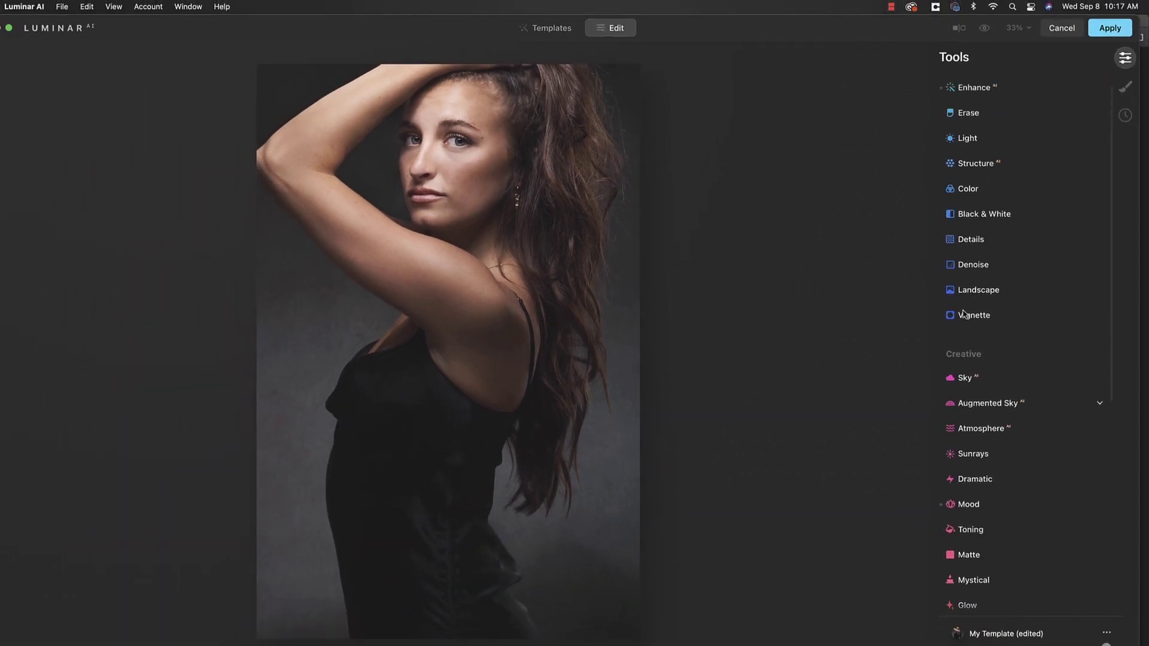
left_click(1126, 88)
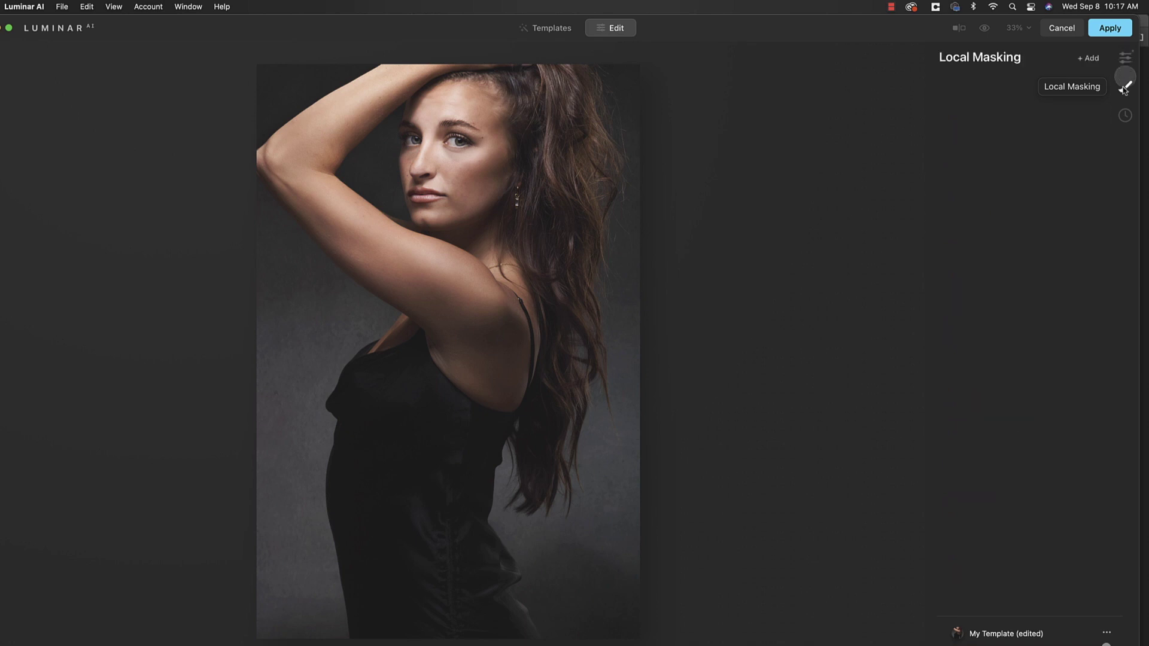
left_click(1088, 58)
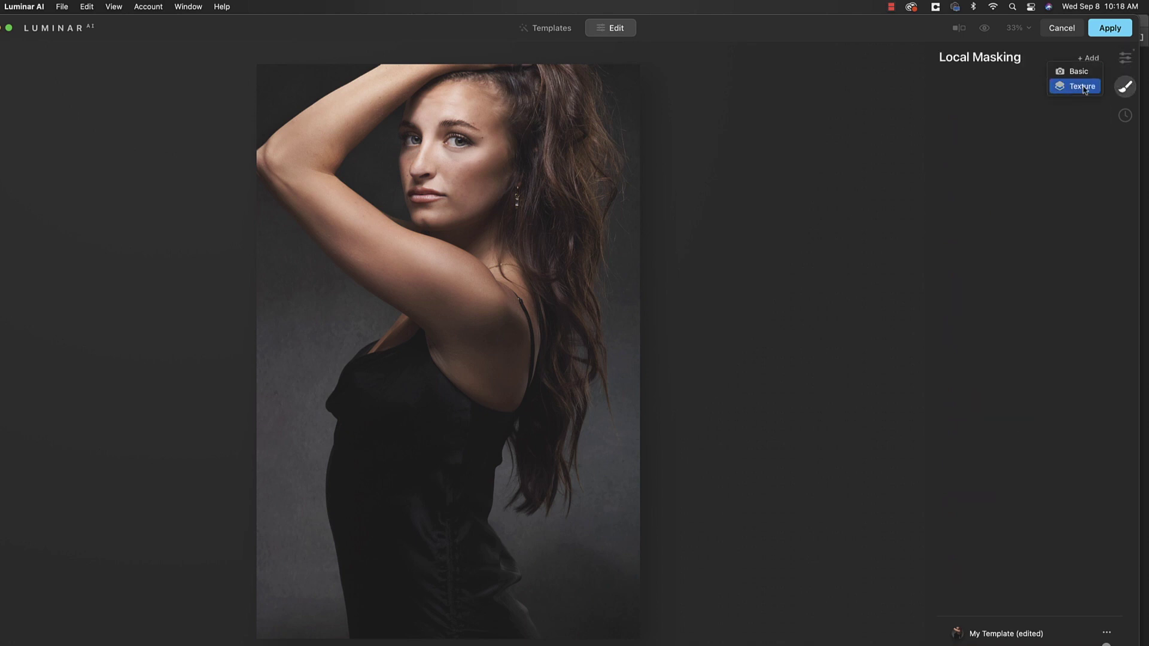
left_click(1083, 87)
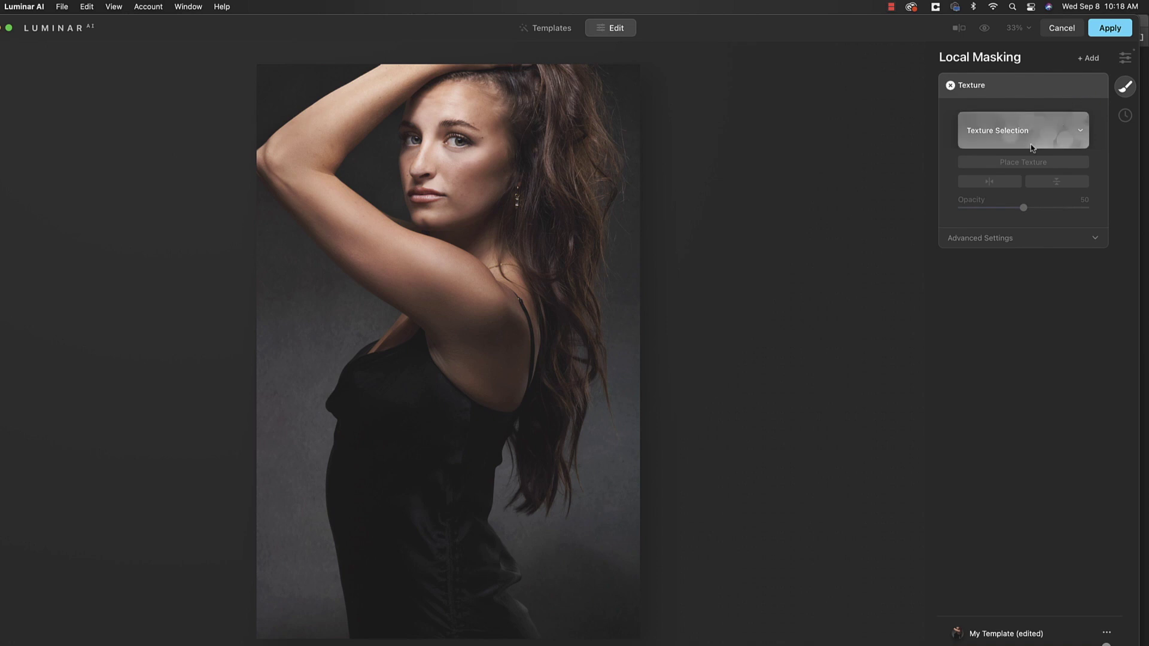
left_click(1032, 146)
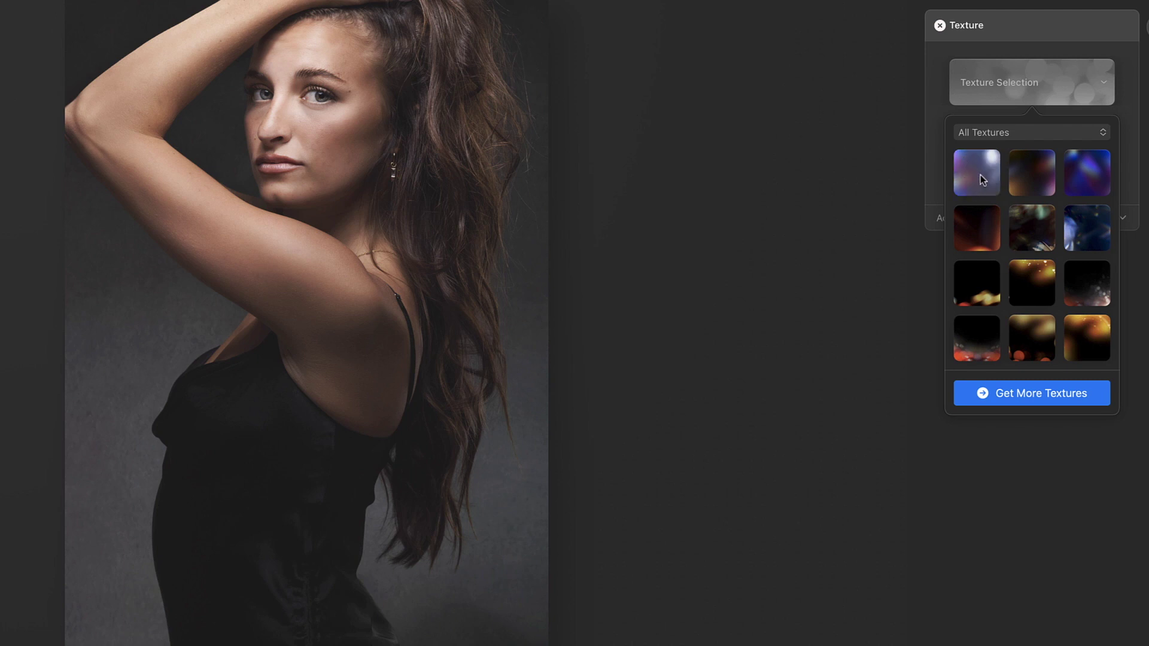
Step: Try several of the built-in textures on the portrait, including Arctic, Celebration, Feather, Flame and Rainbows
left_click(980, 175)
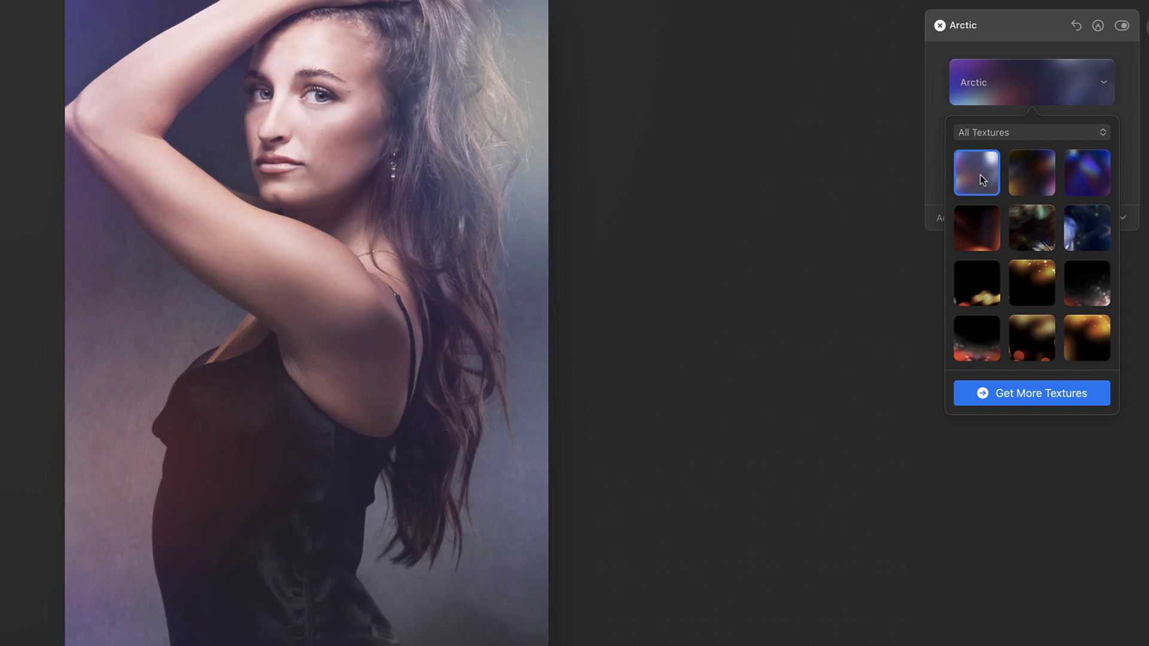
left_click(1029, 174)
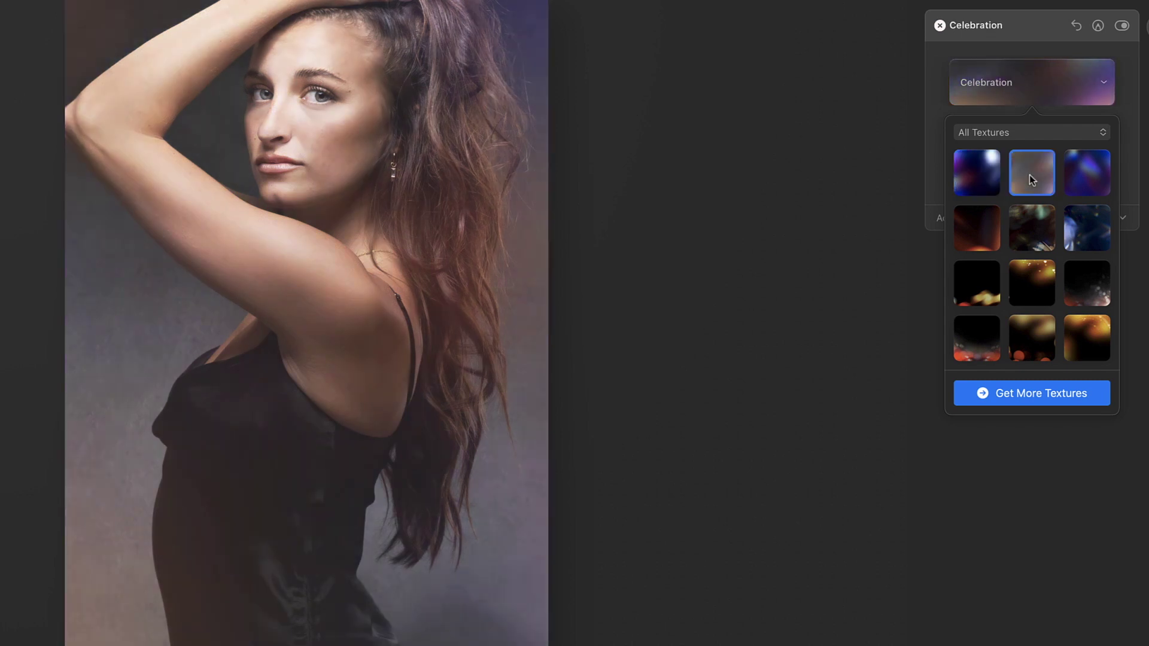
left_click(1074, 182)
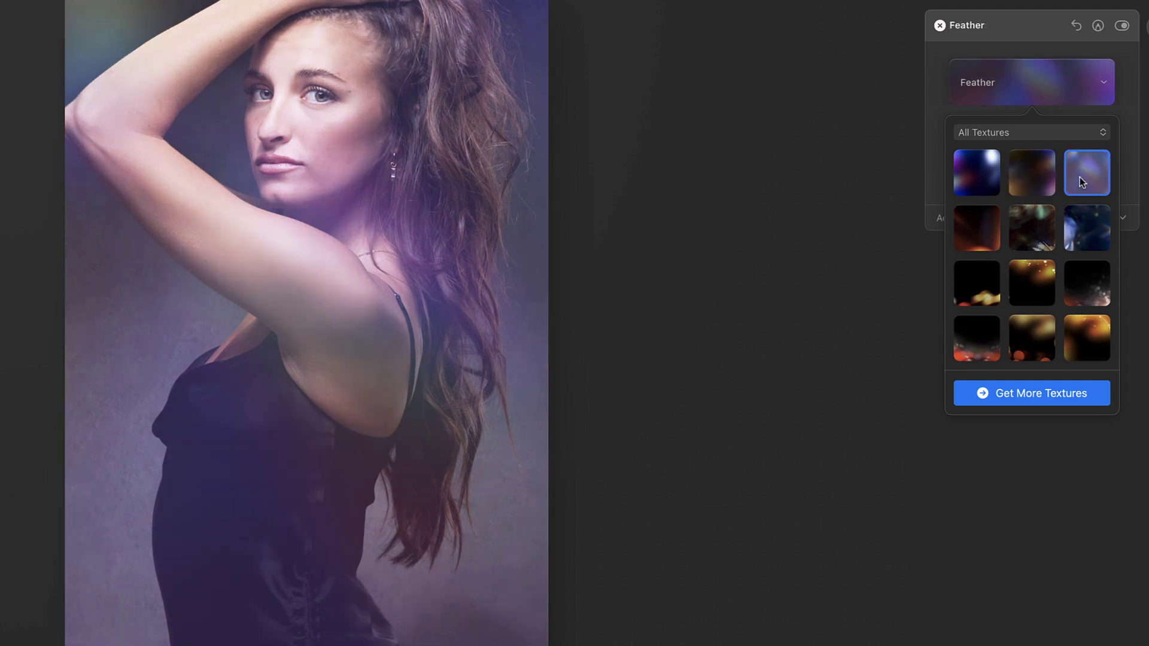
left_click(982, 245)
left_click(1020, 243)
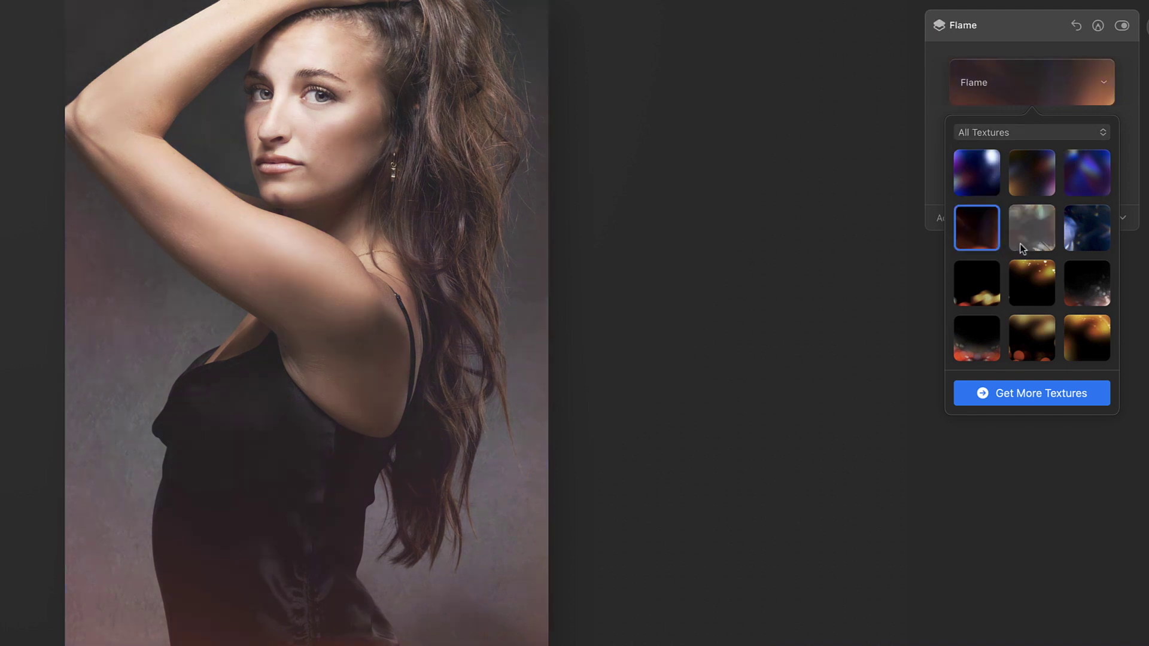
left_click(1084, 245)
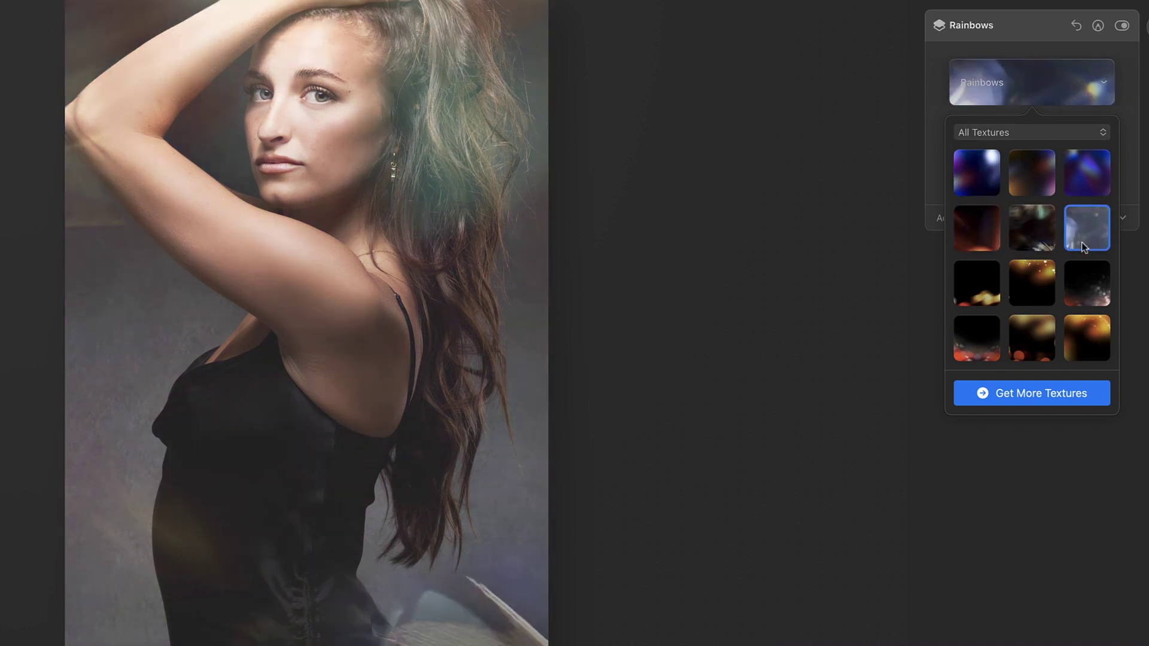
Step: Apply the Arctic texture to the portrait and compare the result with the original image
left_click(985, 187)
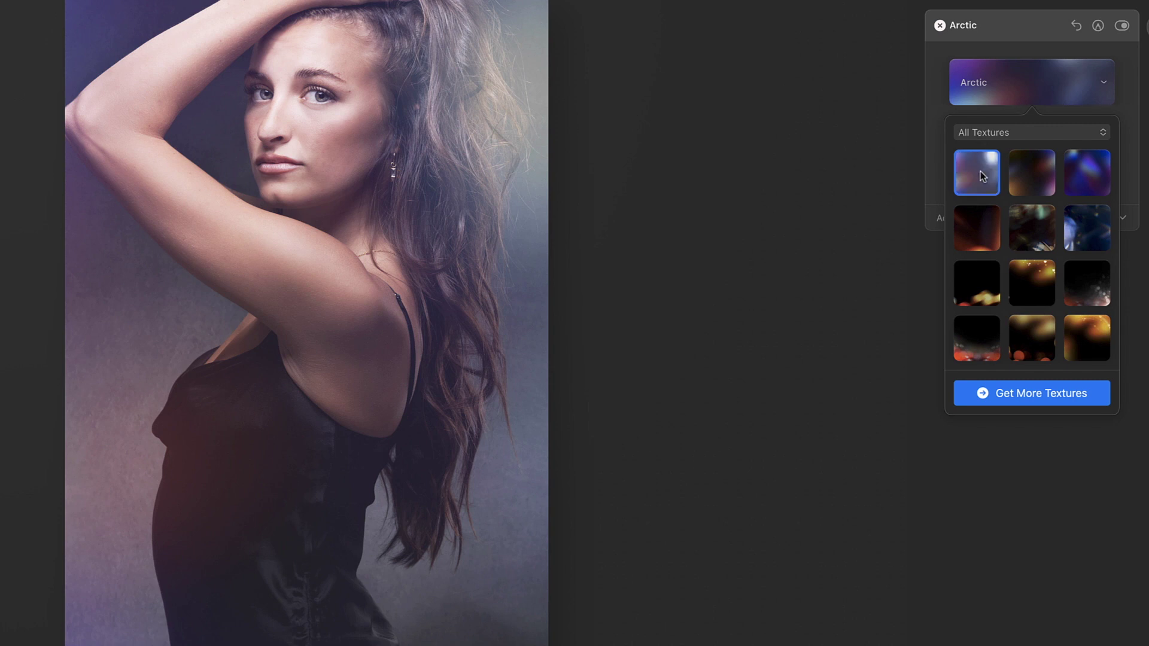
left_click(970, 30)
left_click(969, 30)
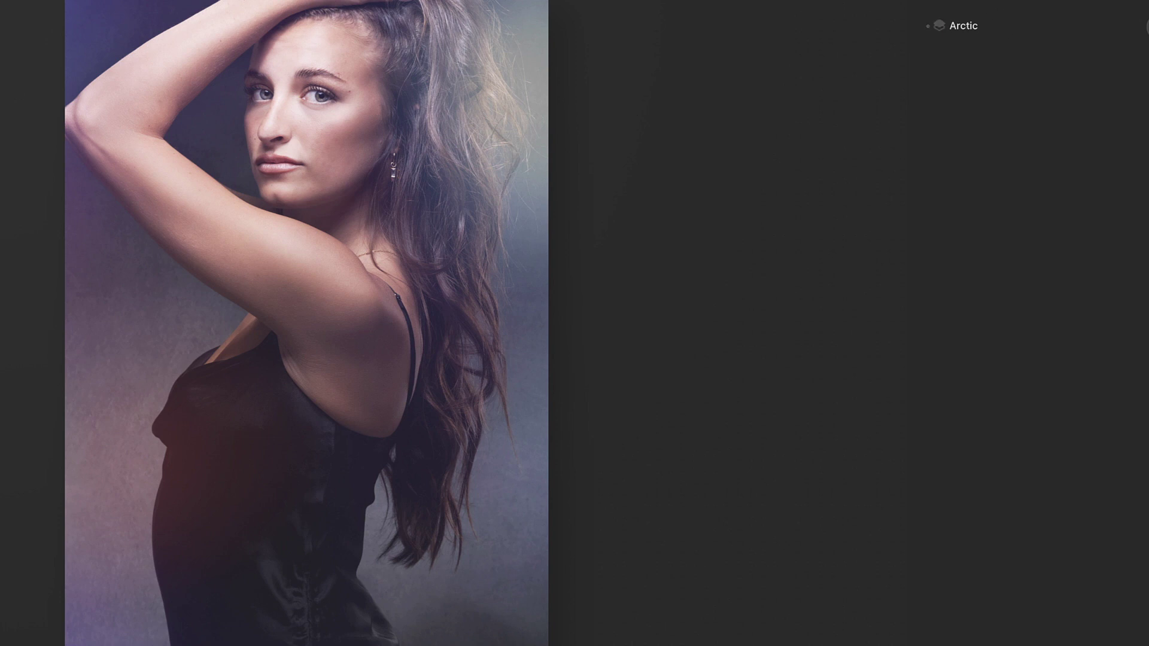
key("backslash")
left_click_drag(307, 184, 3, 258)
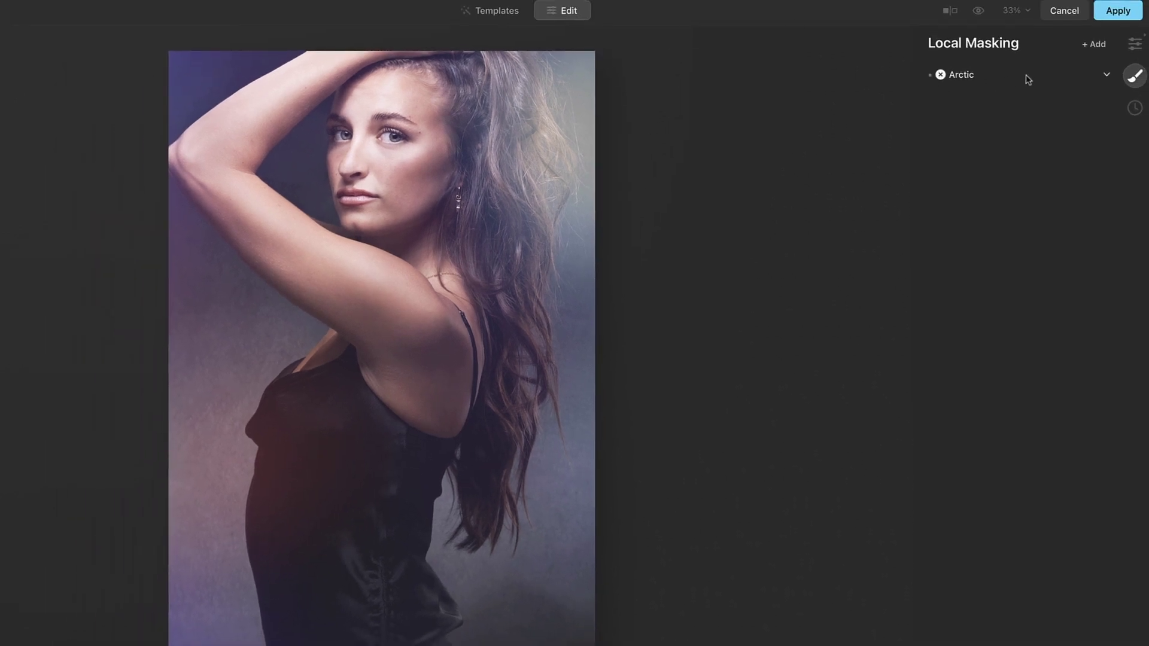
Step: Return to the global tools and raise the Enhance AI Accent further
left_click(1135, 43)
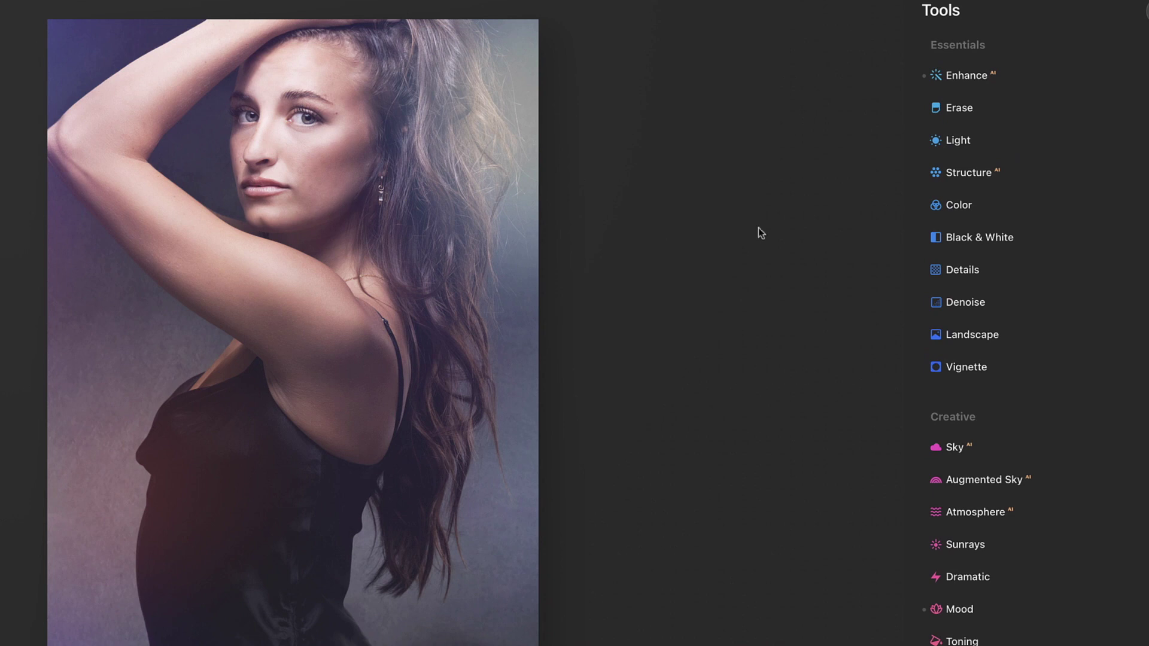
left_click(966, 76)
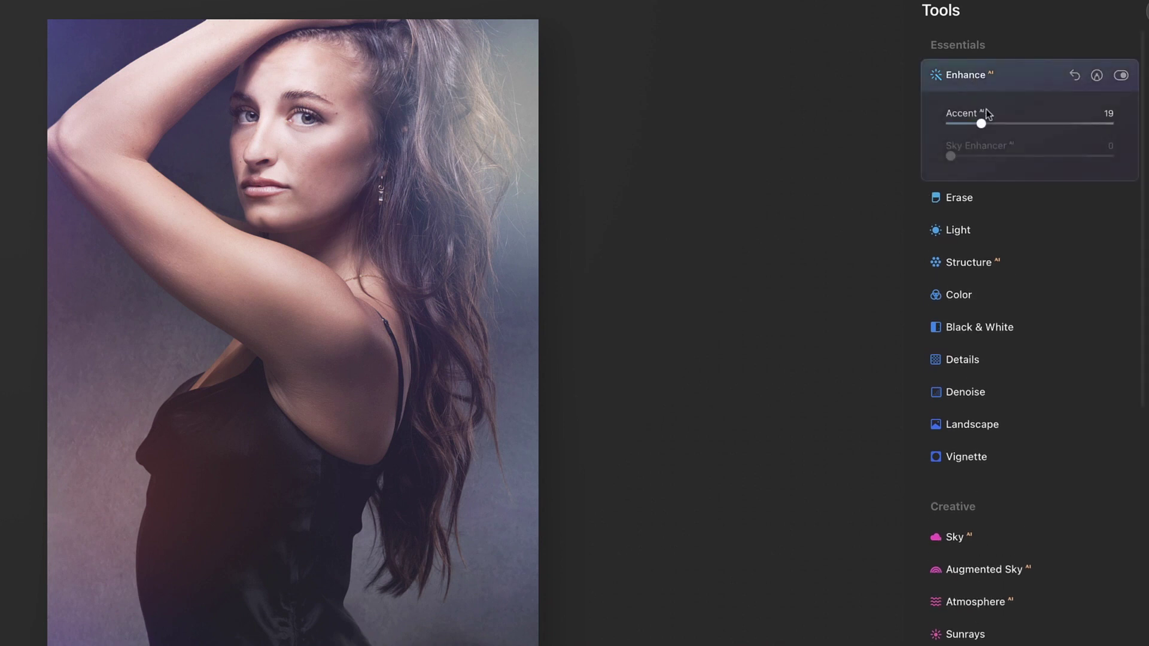
mouse_move(981, 124)
left_mouse_down()
mouse_move(1053, 124)
mouse_move(988, 125)
mouse_move(1001, 125)
left_mouse_up()
Step: Try a slight amount of the Dramatic effect on the portrait
scroll(1016, 470, "down", 5)
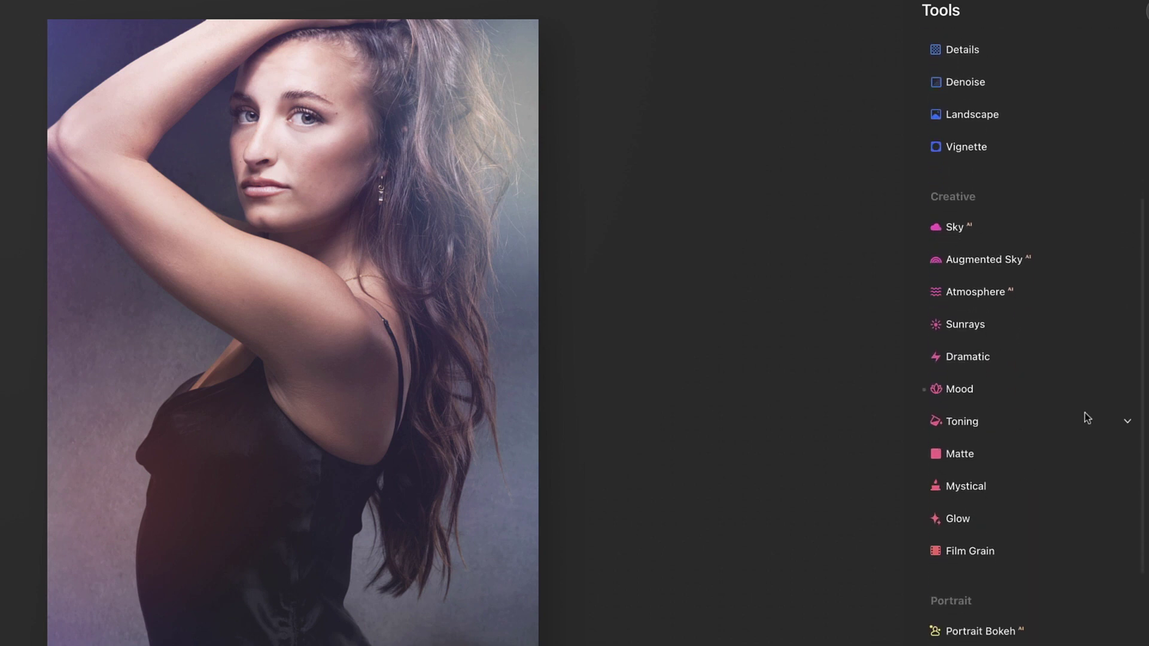
left_click(991, 362)
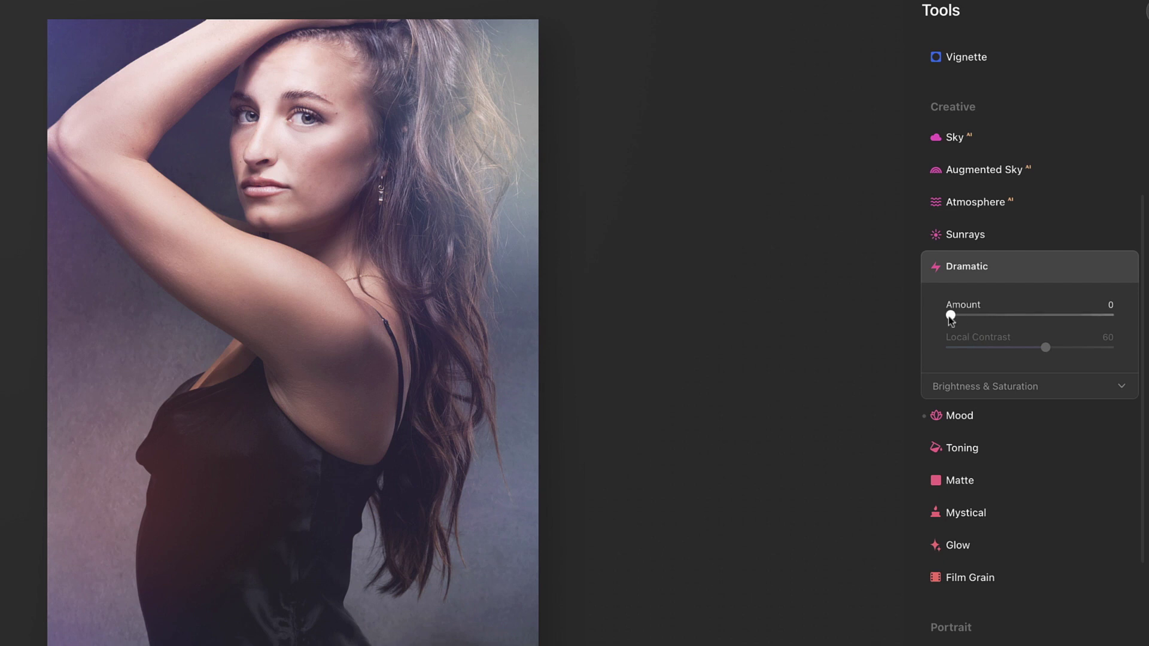
mouse_move(951, 316)
left_mouse_down()
mouse_move(1143, 326)
mouse_move(962, 322)
left_mouse_up()
left_click(936, 269)
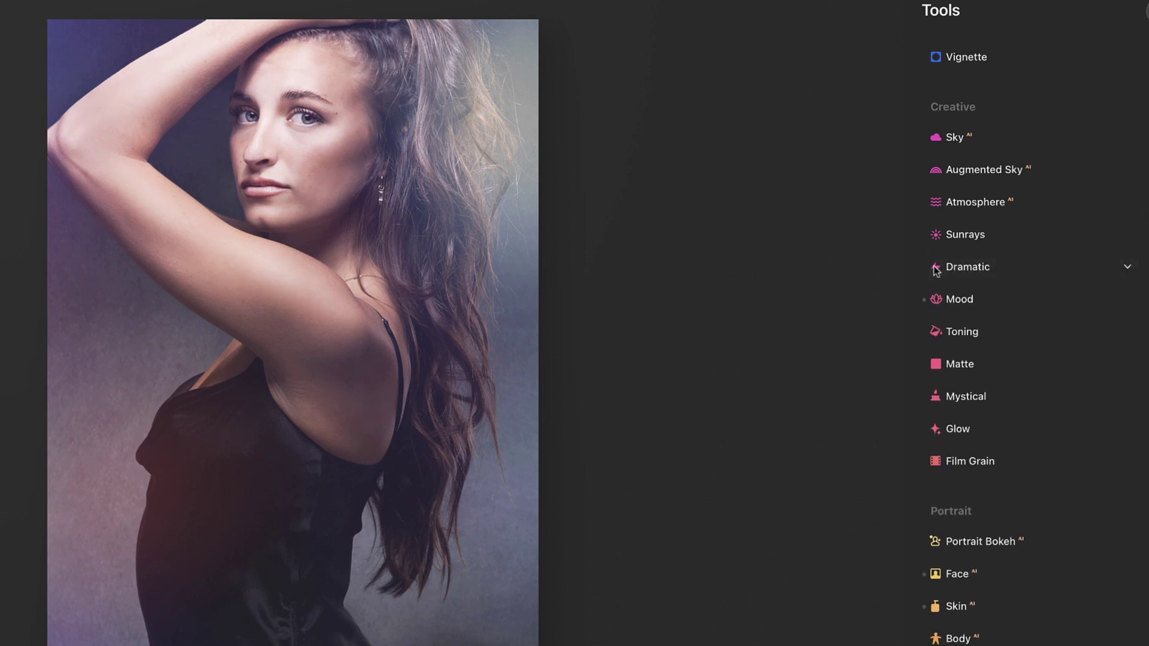
Step: Add the Mystical effect to the portrait with an Amount of 33 and compare the image with and without it
left_click(966, 396)
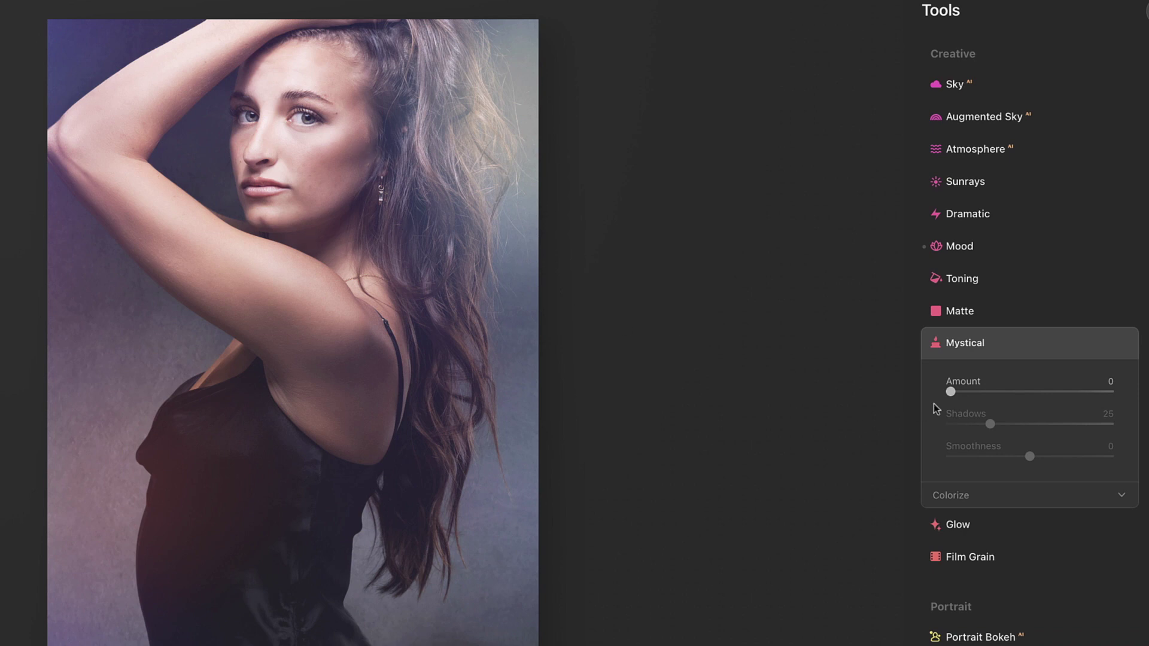
left_click_drag(955, 389, 1099, 402)
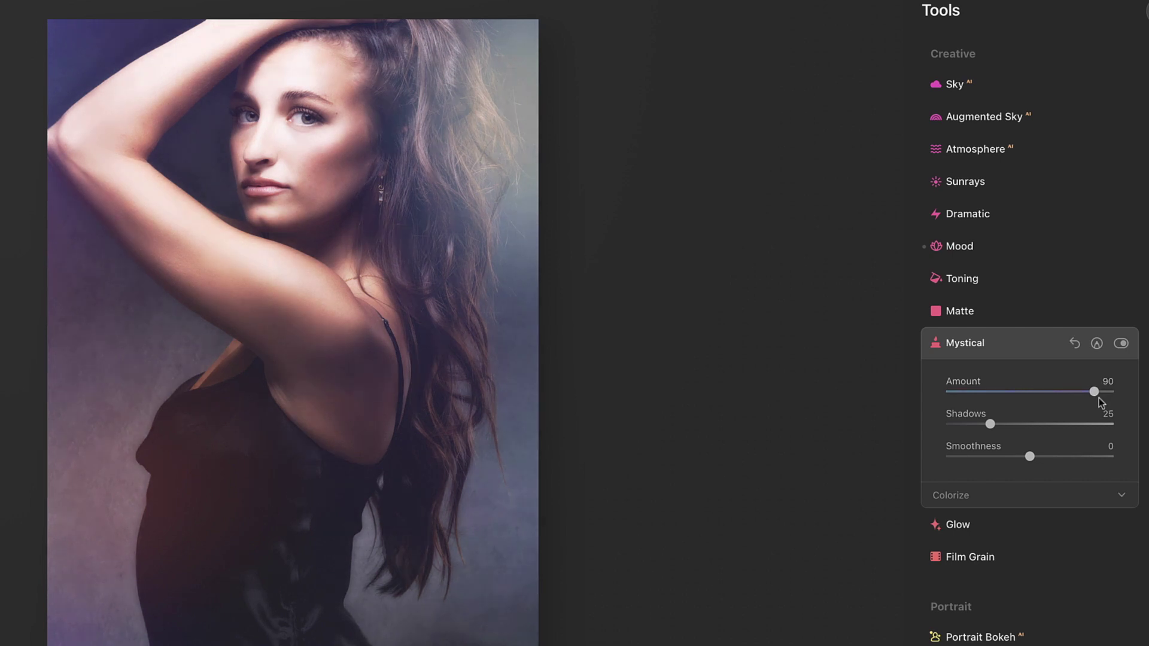
left_click_drag(1095, 392, 1005, 397)
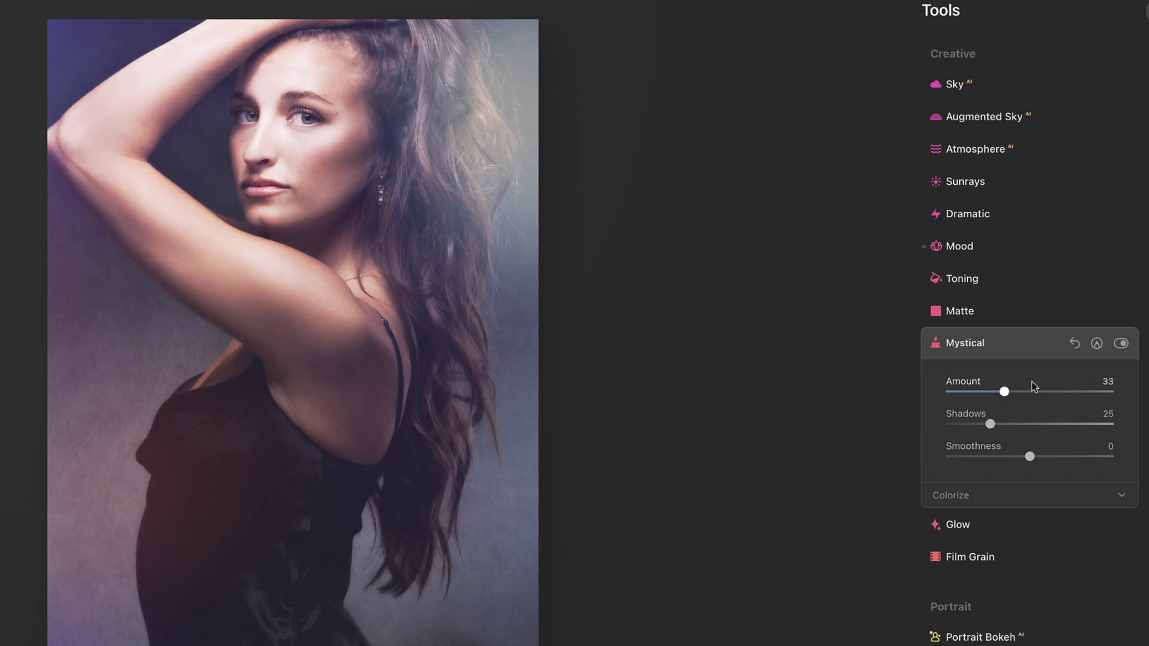
left_click(1116, 347)
left_click(1117, 347)
left_click(1116, 347)
left_click(1117, 347)
Step: Examine the Mystical effect on and off in a close-up of the face, and lower its Amount to 24
left_click(286, 133)
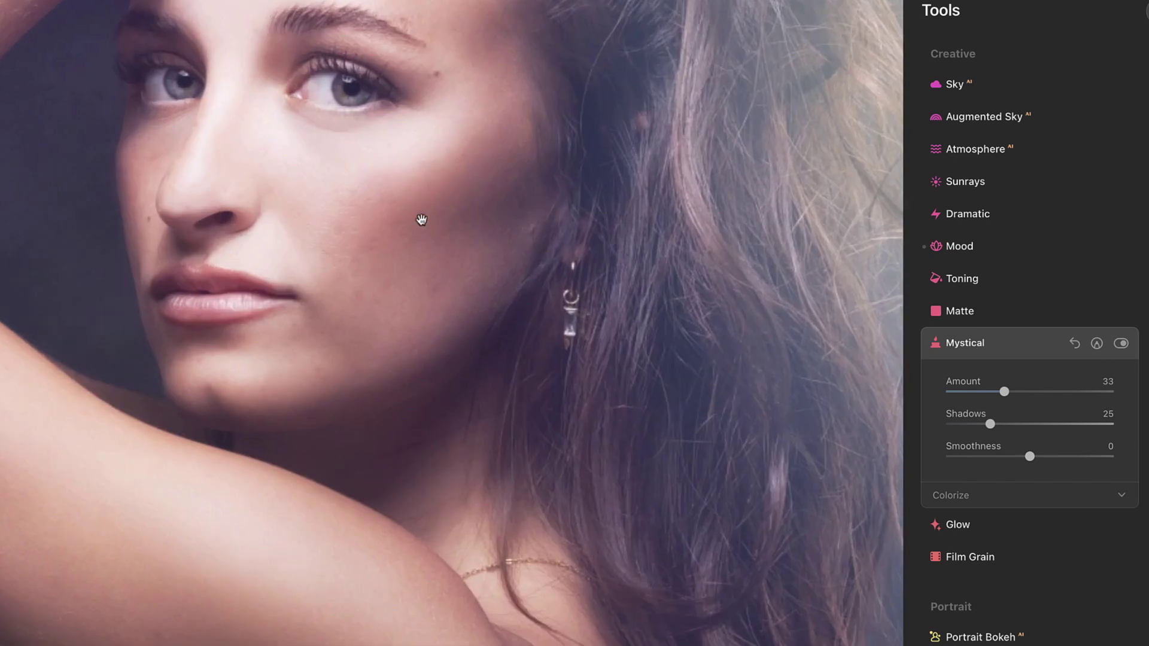
left_click(339, 124)
left_click(268, 90)
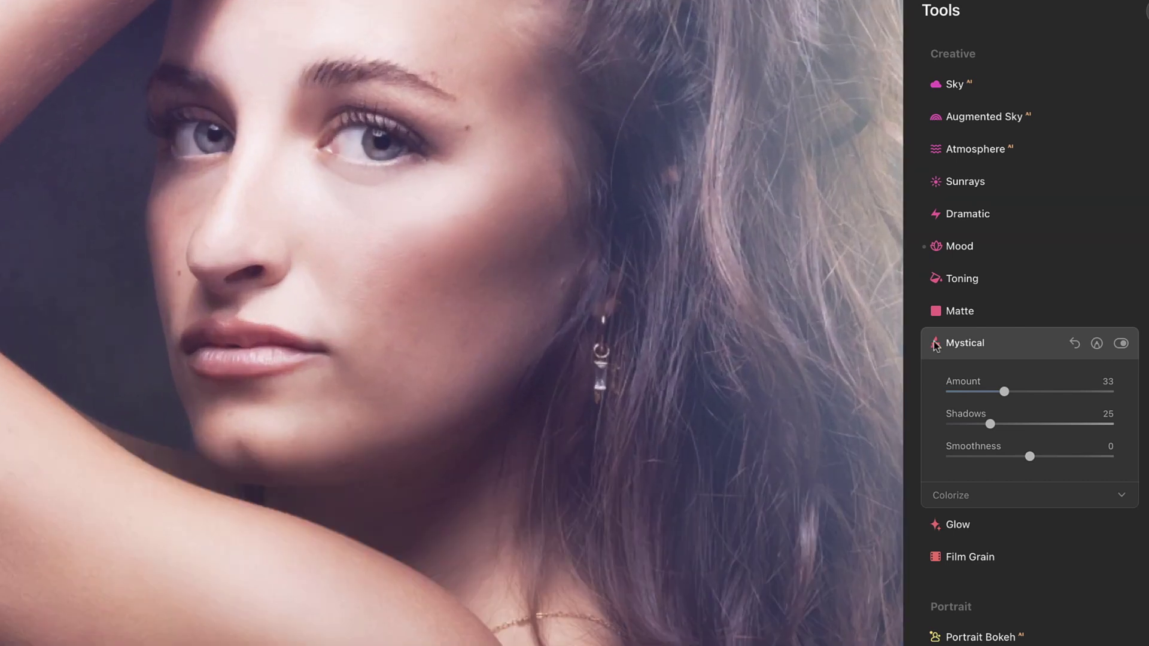
left_click(1119, 345)
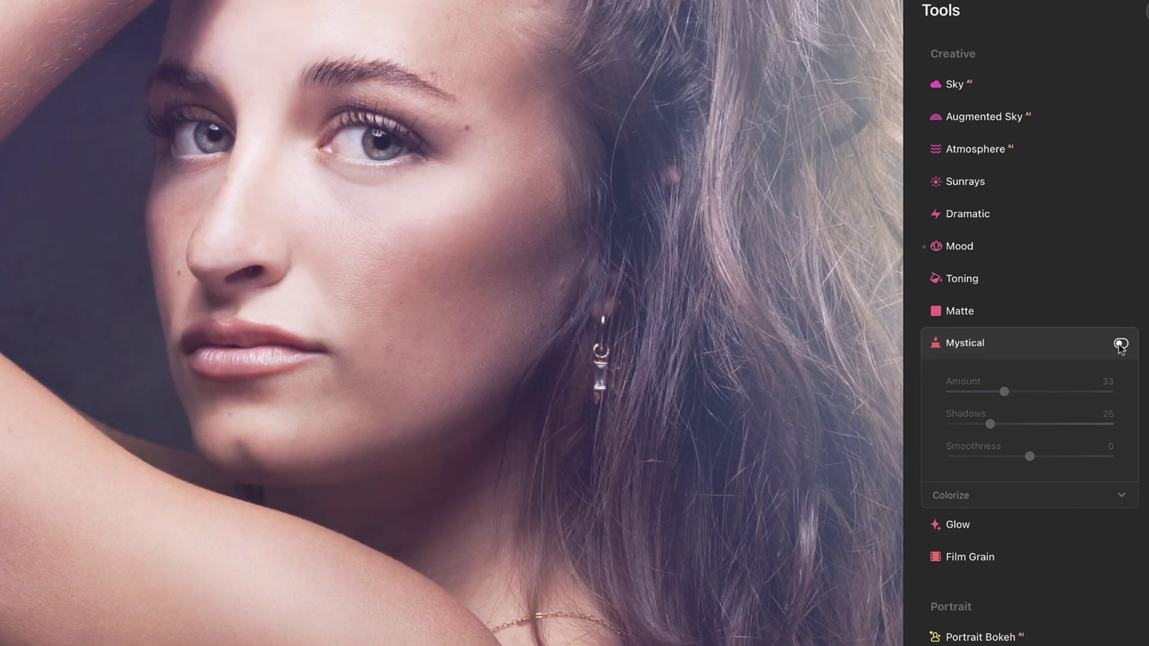
left_click(1120, 344)
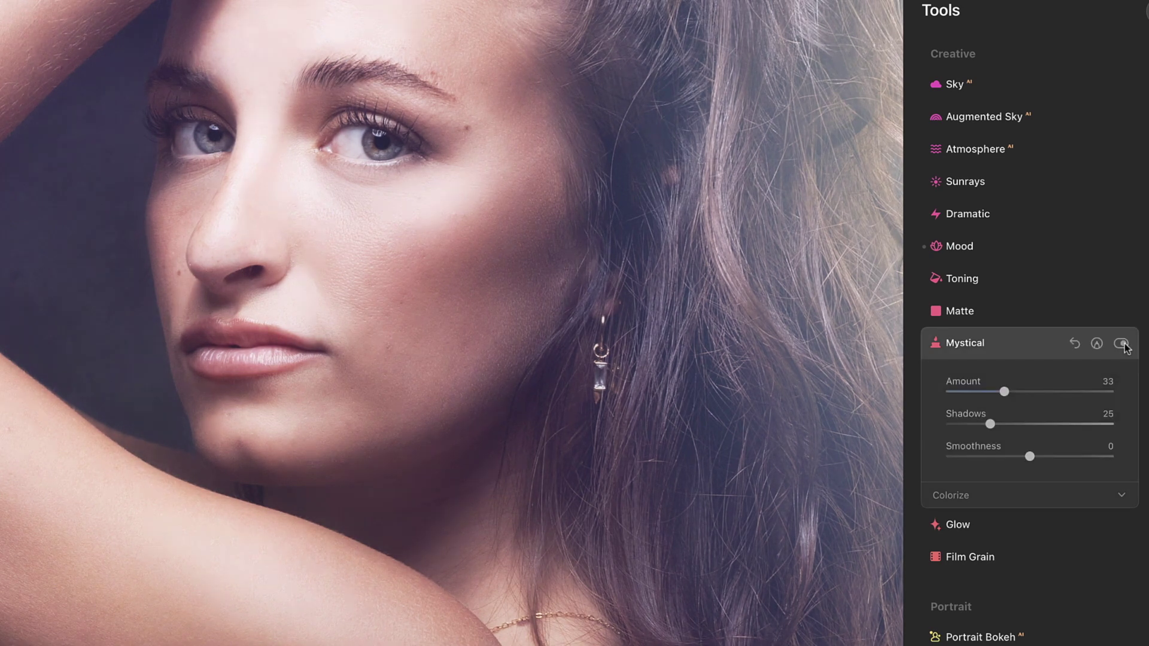
left_click(1122, 345)
left_click(1122, 345)
left_click(1122, 345)
left_click(1122, 345)
left_click_drag(1004, 394, 987, 395)
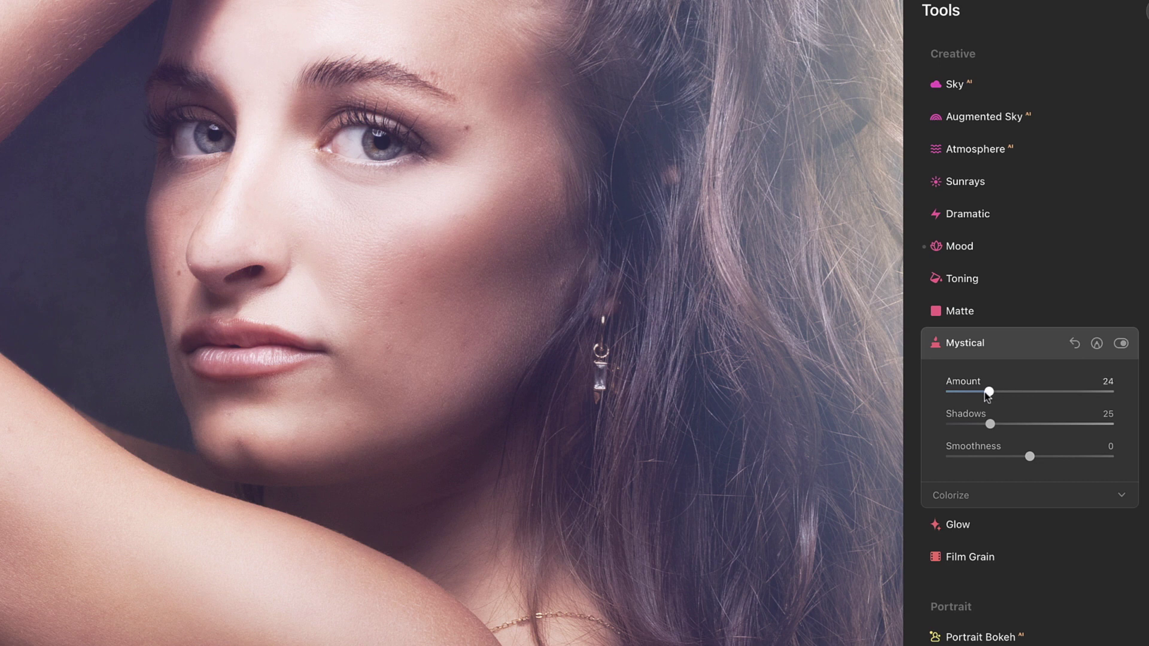
left_click(954, 346)
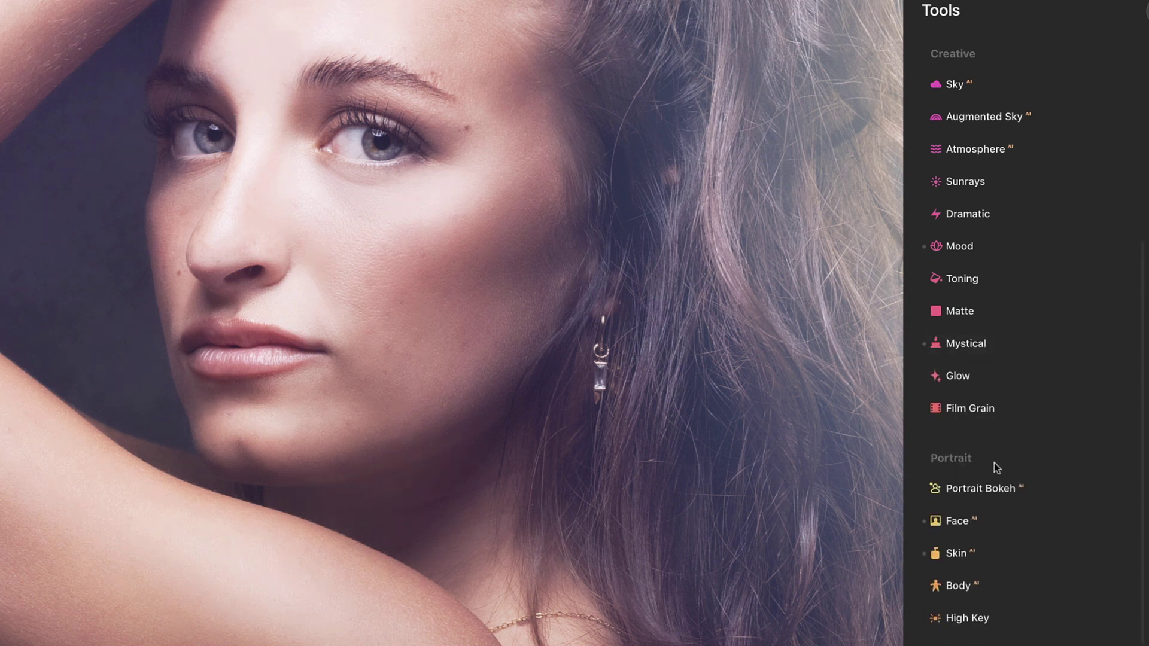
Step: Strengthen the eyes with Face AI: Iris Flare 54, Eye Enhancer 53 and Improve Eyebrows 48
scroll(952, 510, "down", 1)
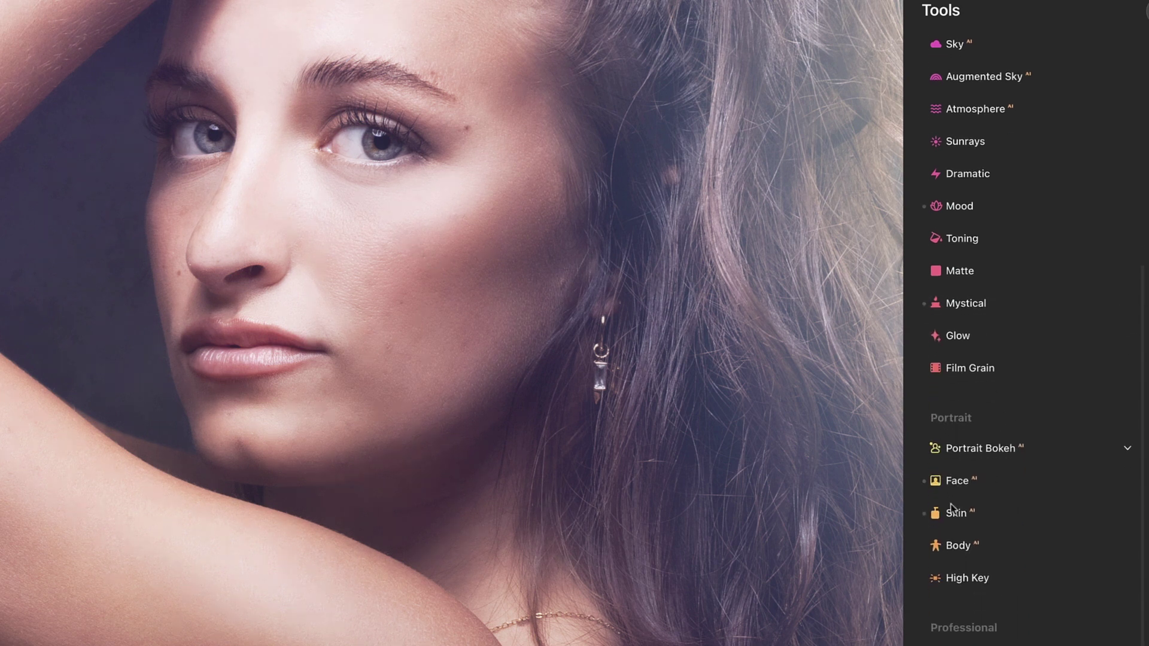
left_click(952, 481)
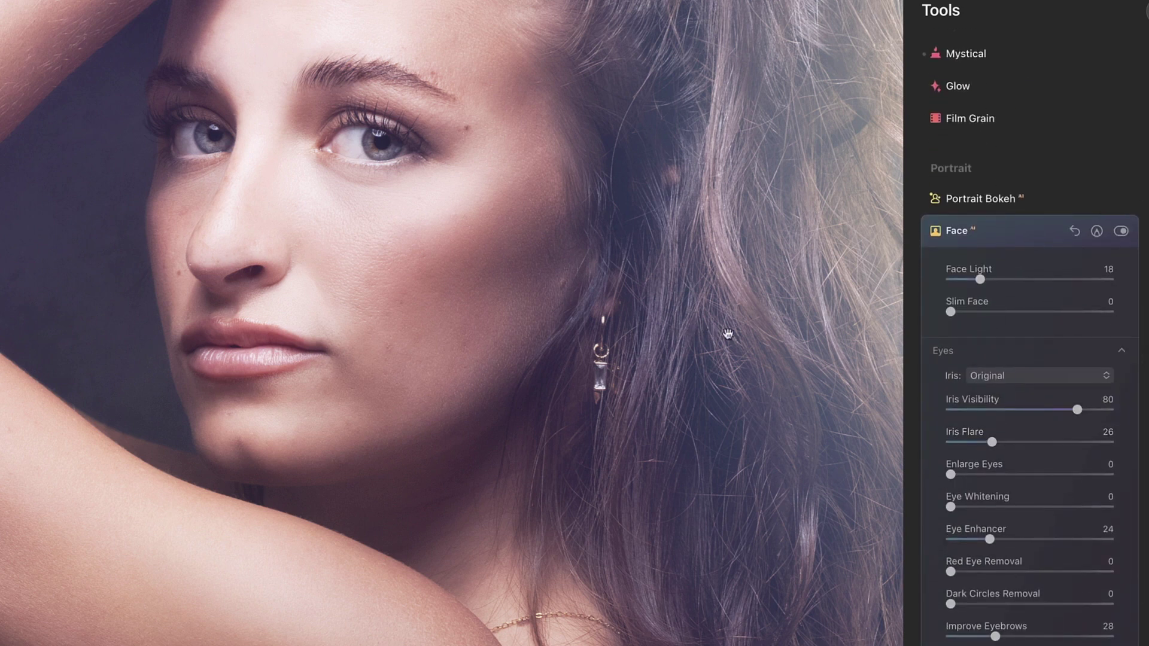
scroll(981, 401, "down", 1)
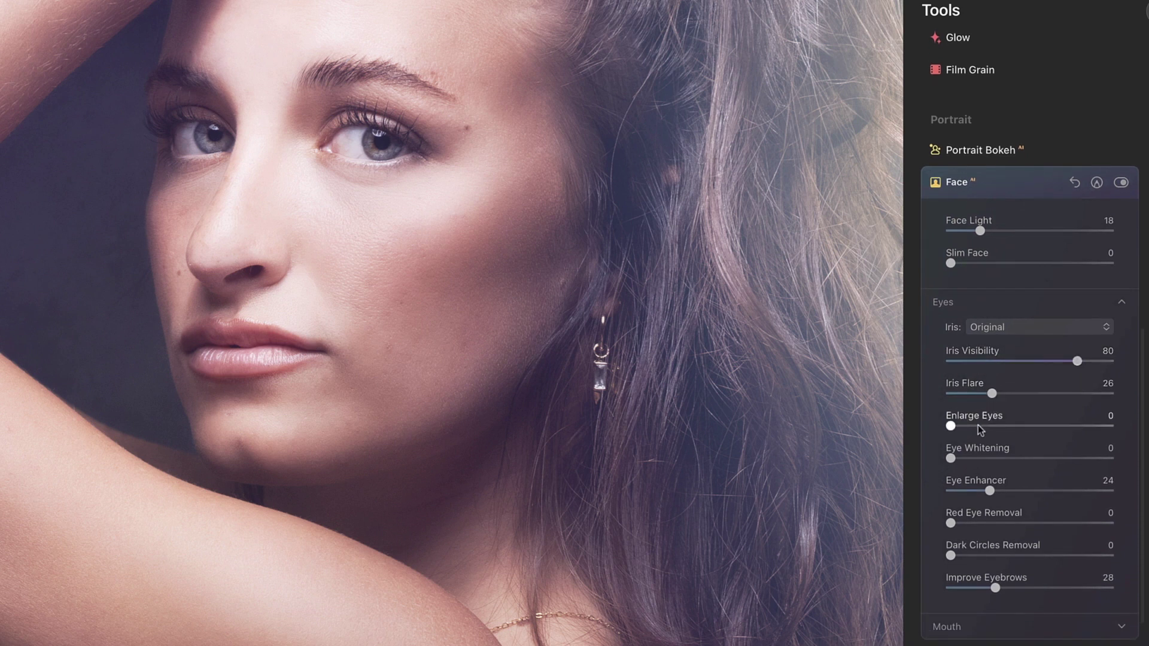
left_click_drag(995, 397, 1037, 395)
left_click_drag(989, 491, 994, 491)
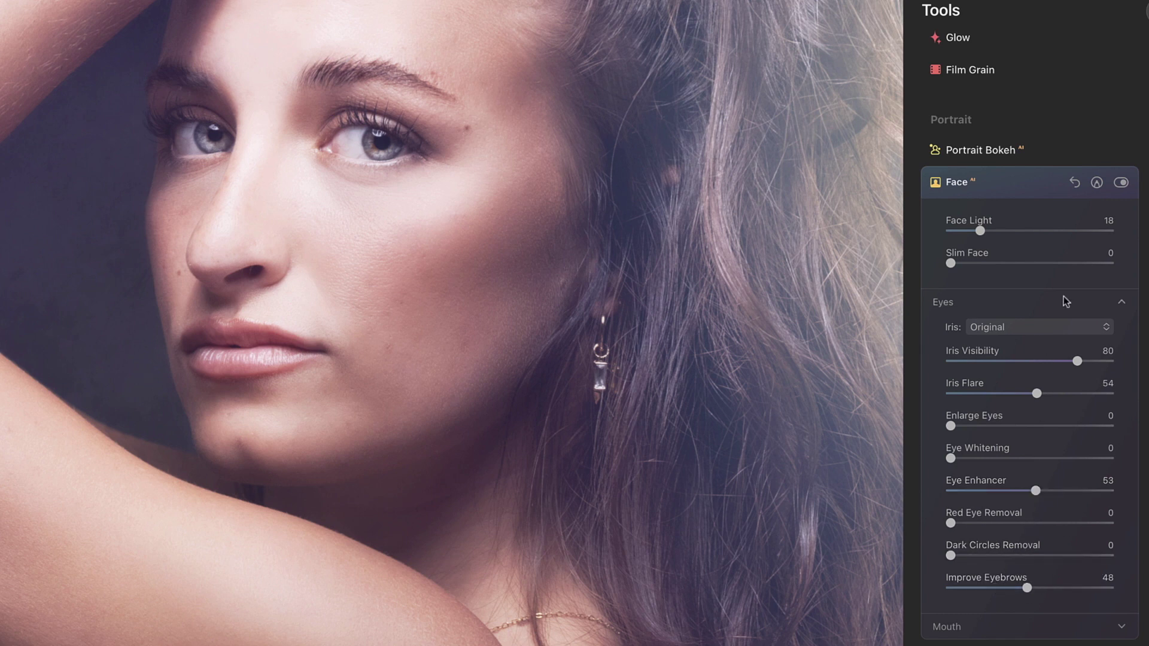
Step: Compare the portrait with and without the Face AI retouching, both in close-up and in the full view
left_click(1120, 183)
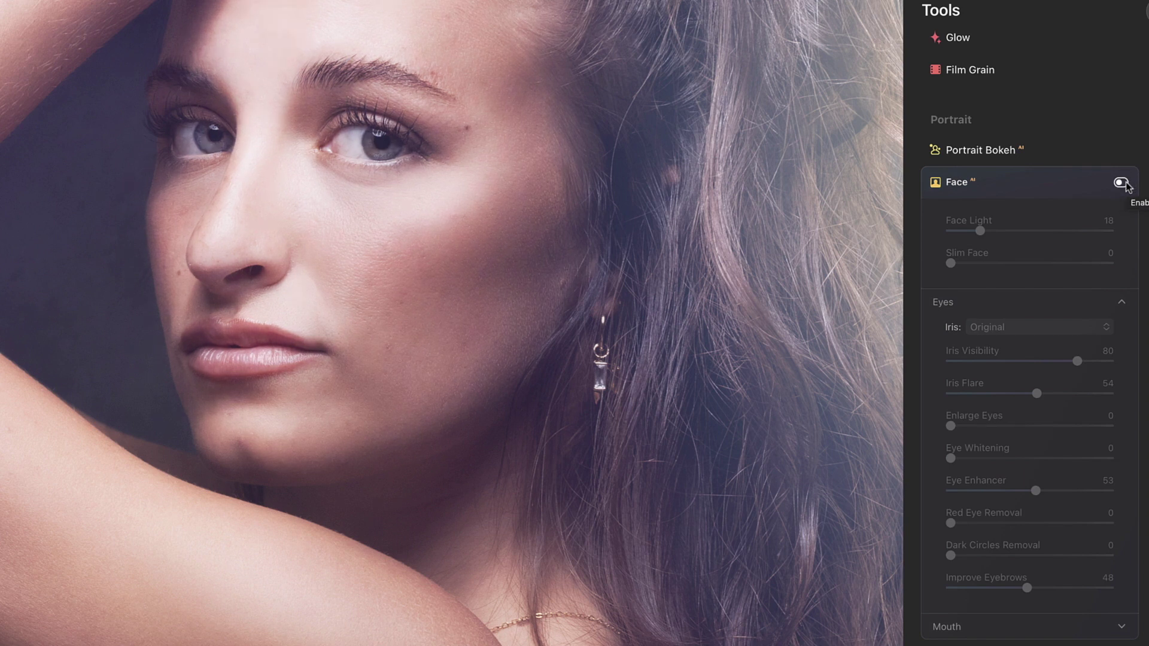
left_click(1120, 184)
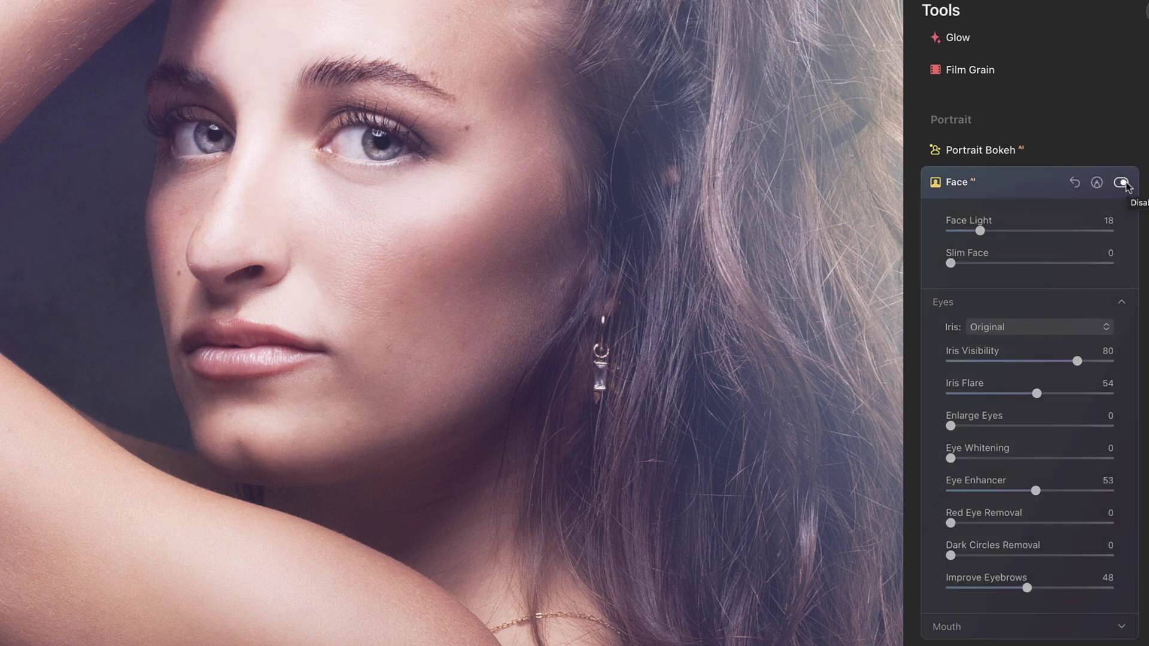
double_click(537, 269)
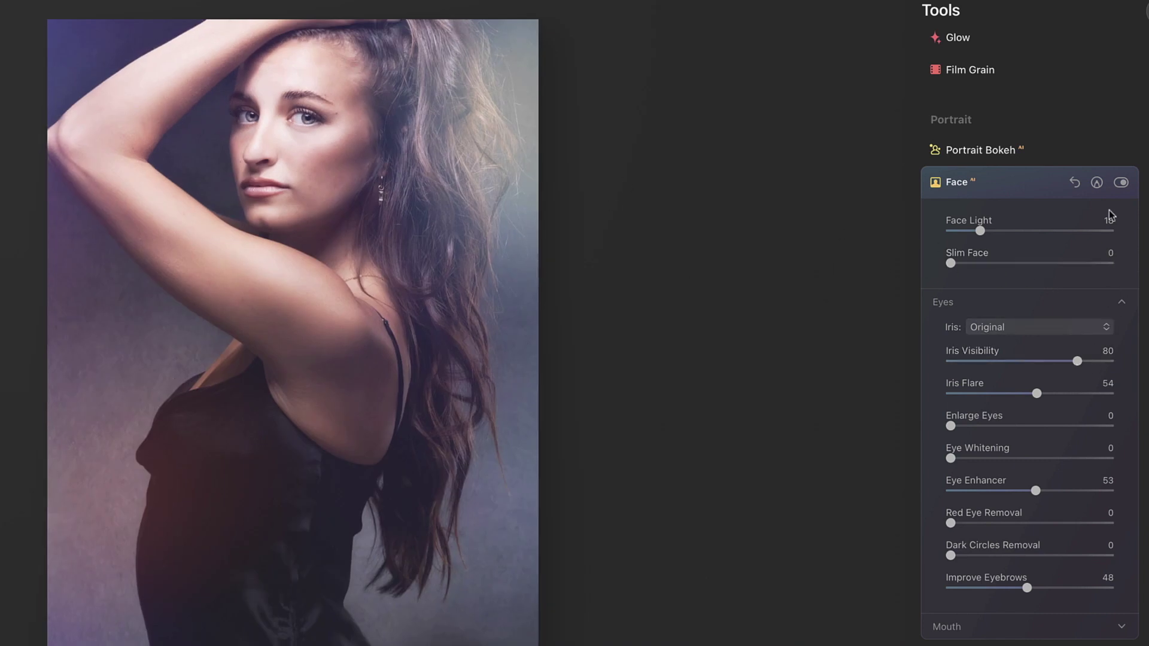
left_click(1120, 182)
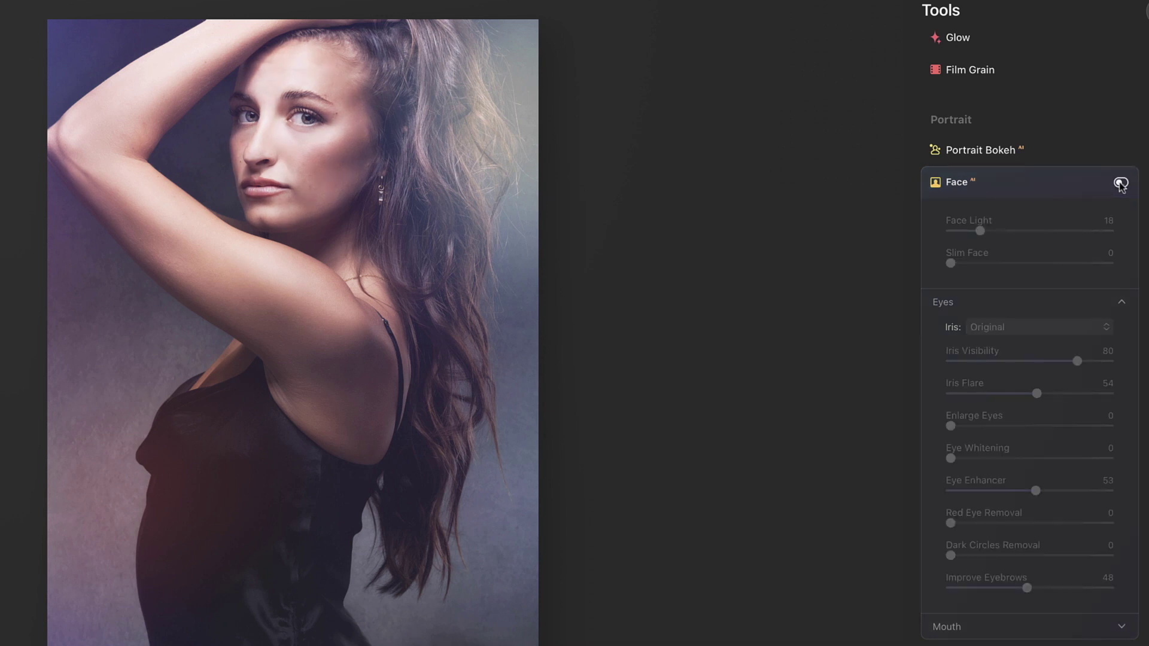
left_click(1121, 182)
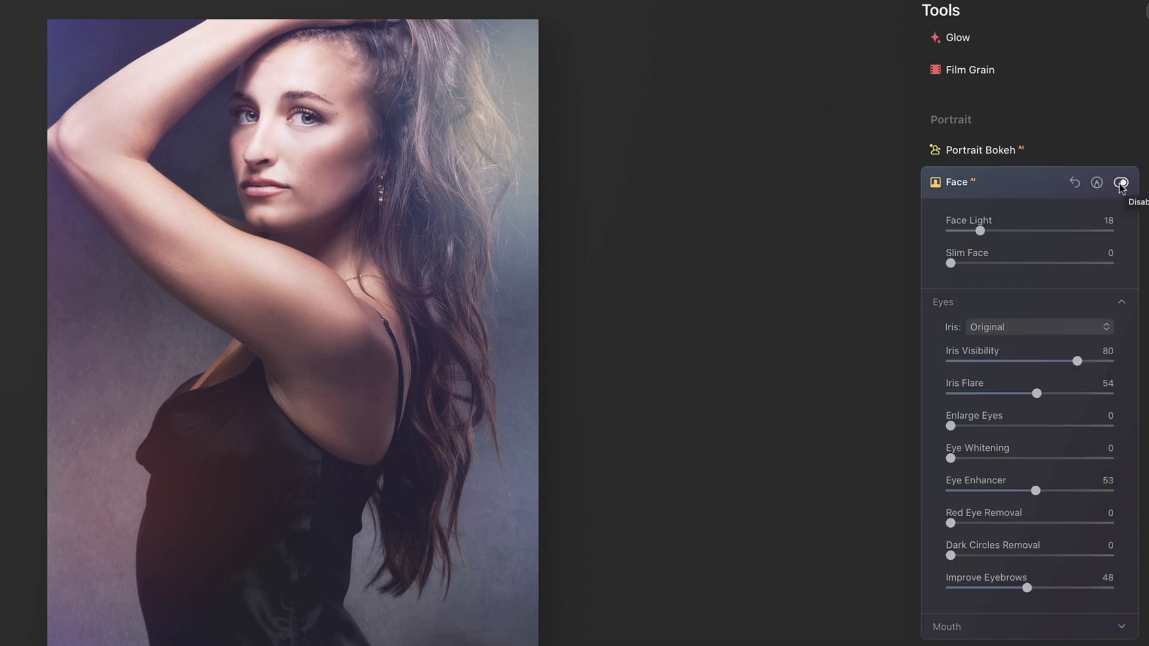
left_click(1121, 183)
left_click(1121, 182)
Step: Soften the eye retouching to Iris Visibility 74, Iris Flare 52 and Eye Enhancer 39, and compare it with Face AI disabled
left_click_drag(1077, 361, 1034, 393)
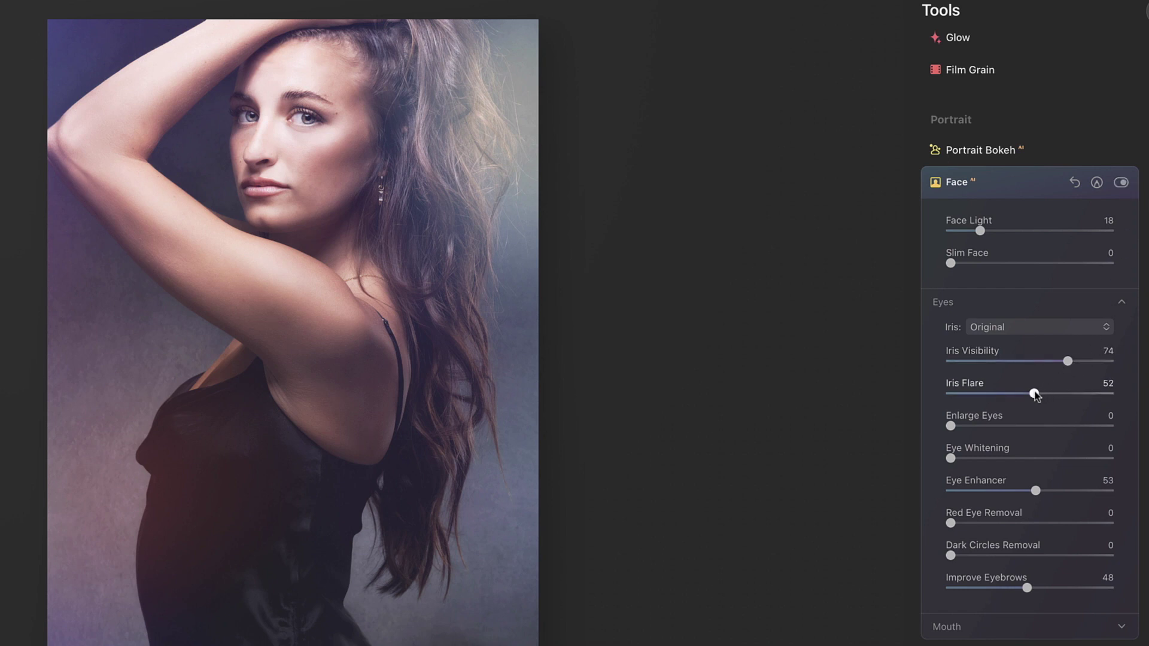
left_click_drag(1036, 491, 1015, 491)
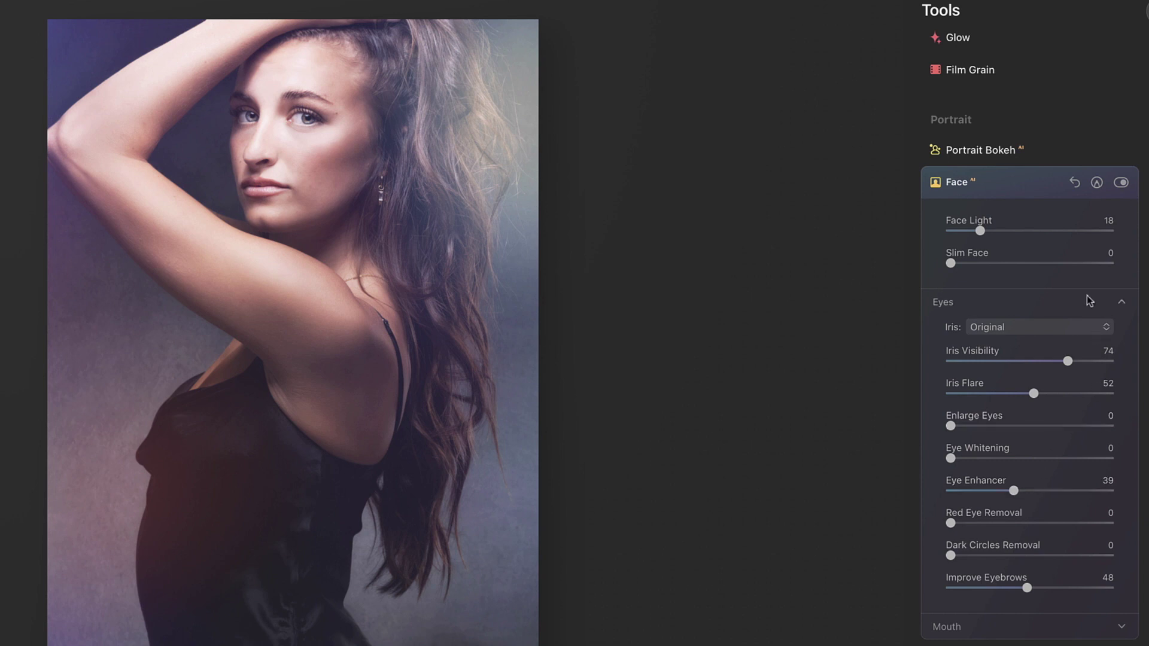
left_click(1120, 183)
left_click(1121, 183)
left_click(961, 185)
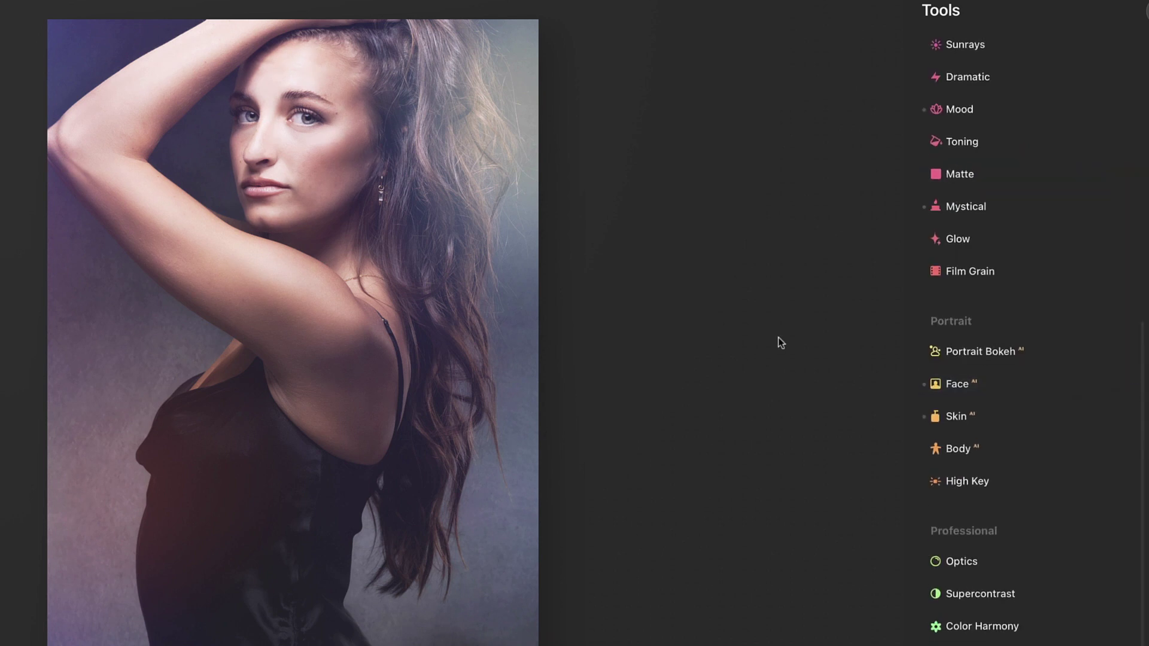
Step: Try the Portrait Bokeh AI effect on the portrait, and set its Amount back to 0
left_click(967, 353)
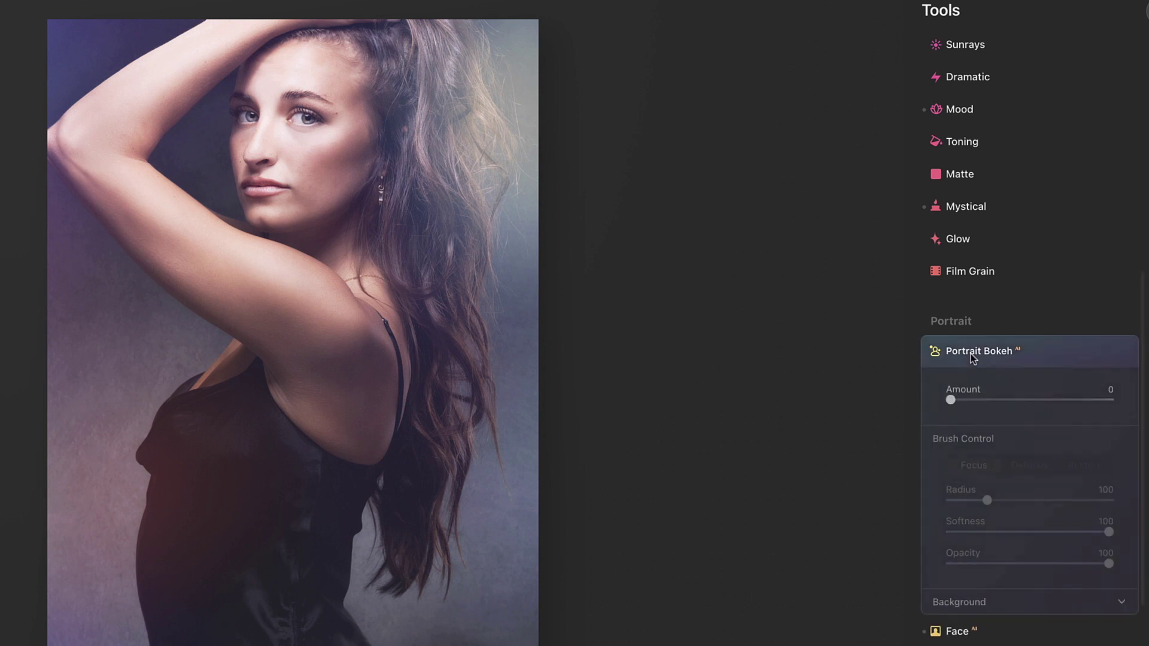
left_click_drag(950, 400, 1071, 401)
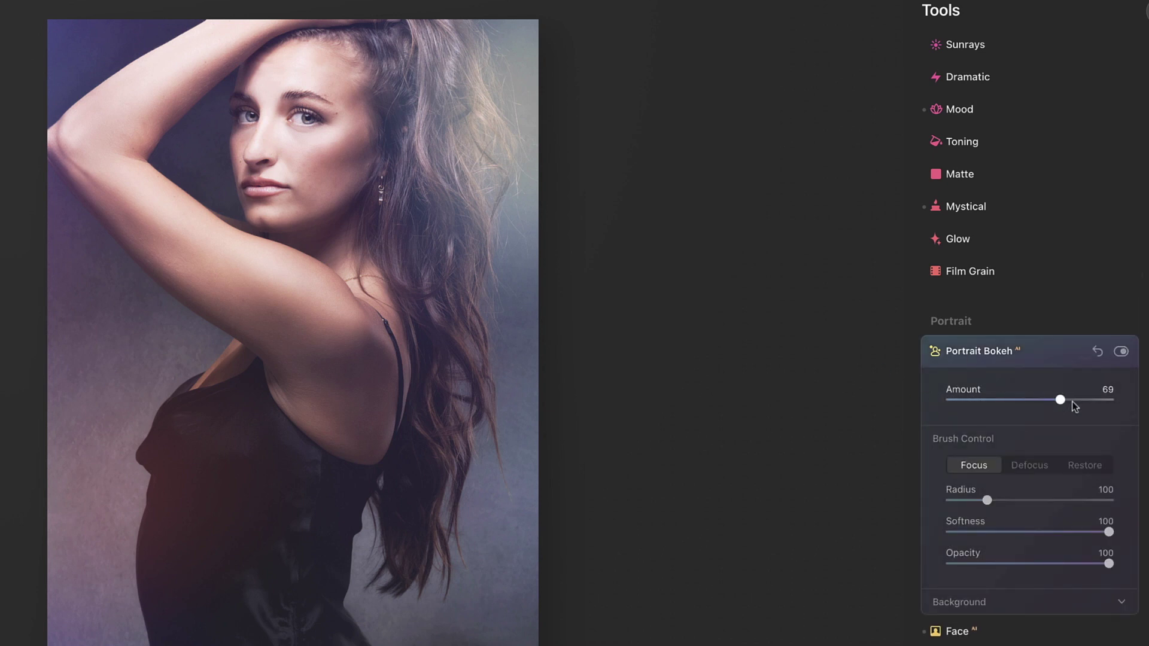
left_click_drag(1065, 399, 924, 404)
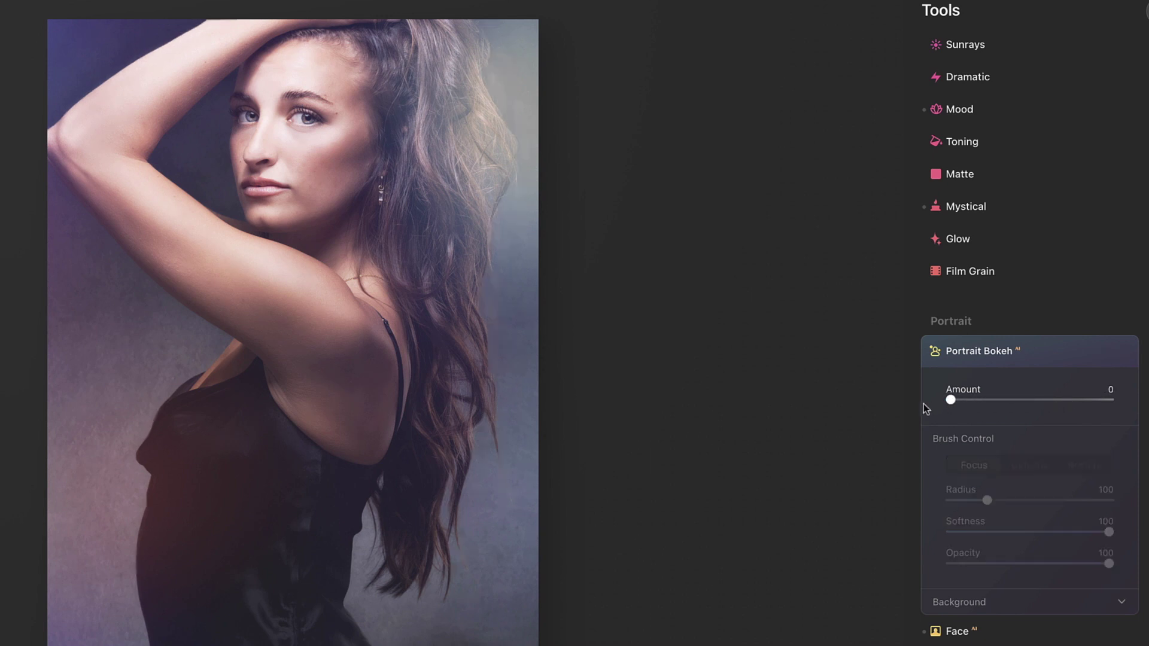
left_click(975, 353)
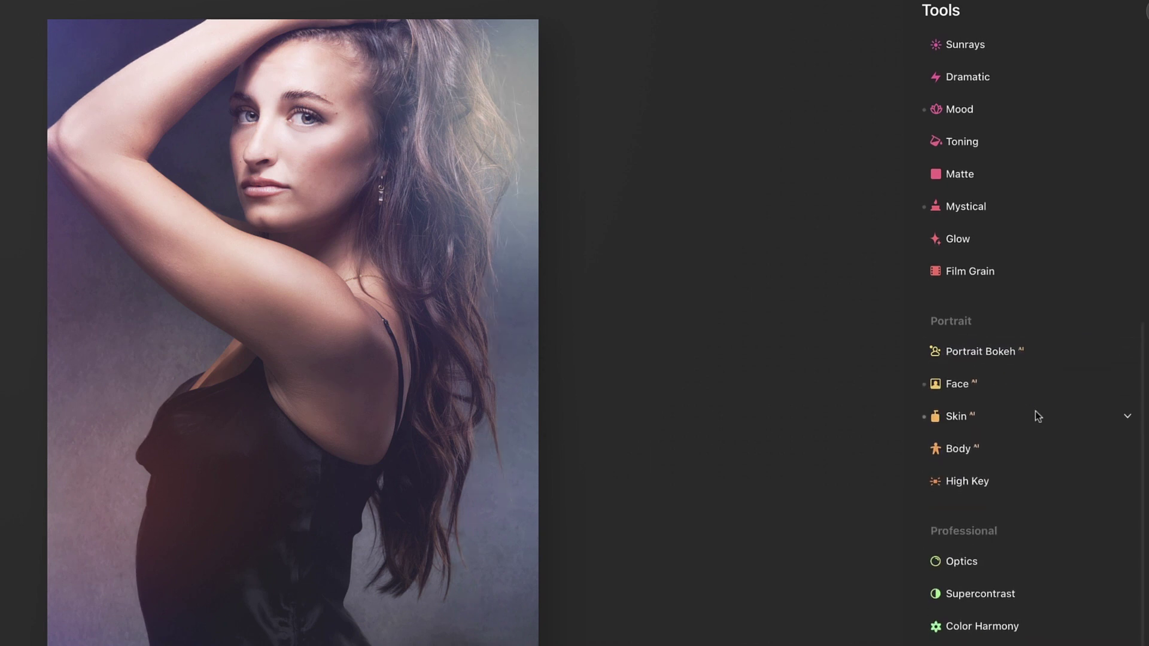
Step: Add a vignette centred on the woman's face with an Amount of -52
scroll(1036, 412, "up", 5)
scroll(1035, 411, "up", 8)
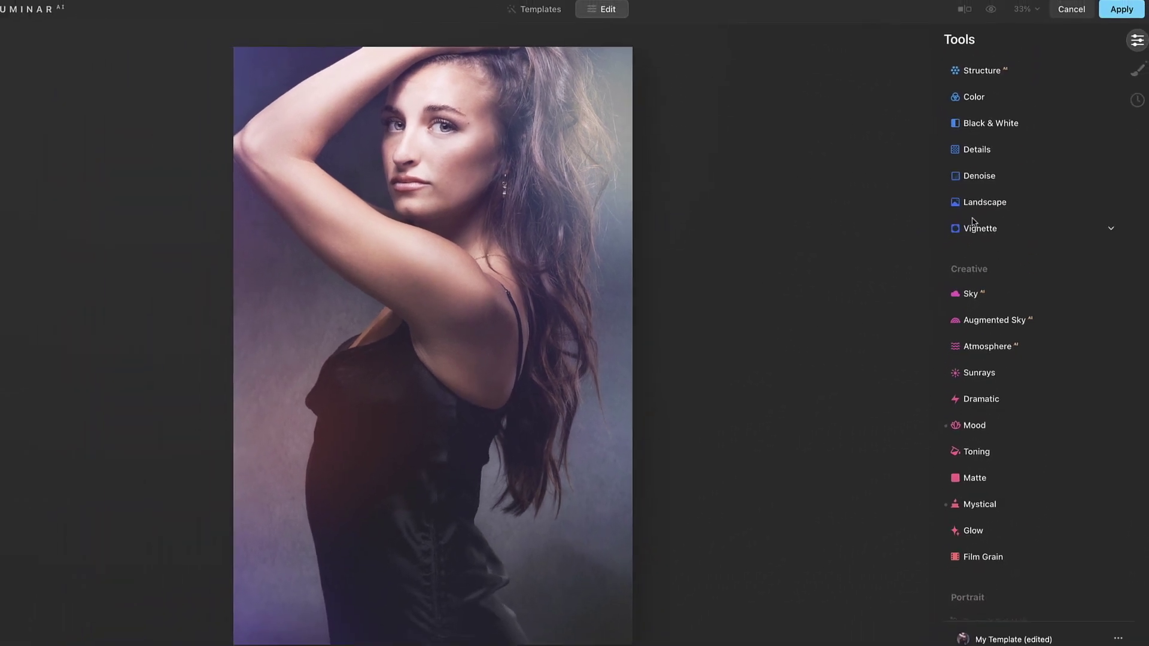
left_click(981, 227)
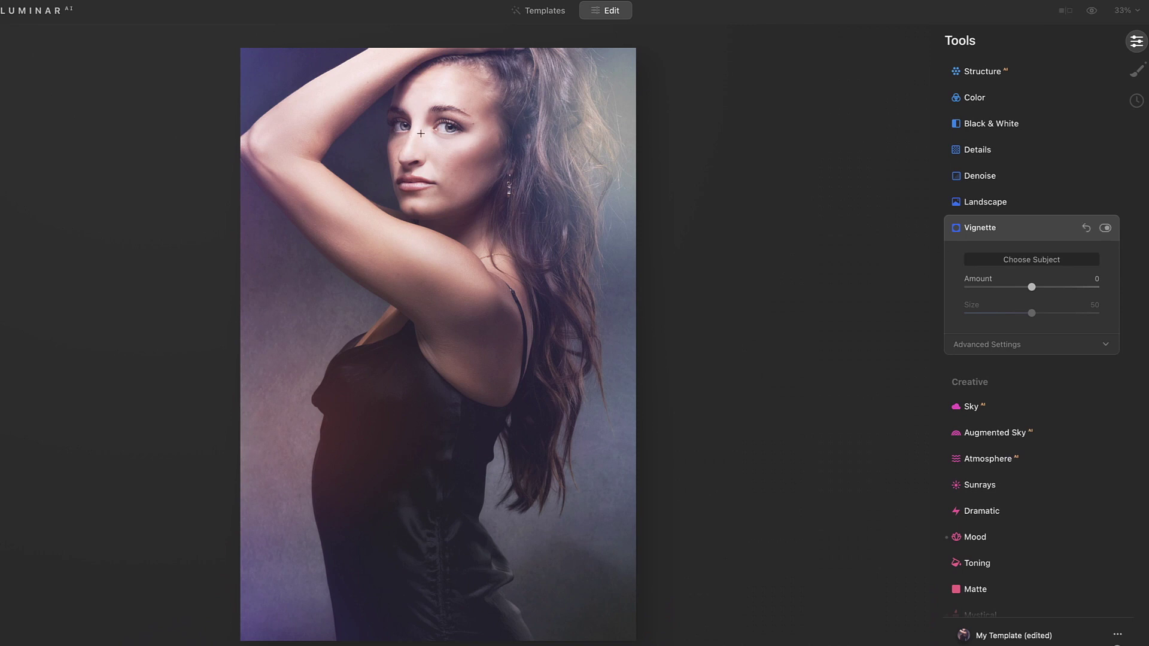
left_click_drag(1031, 289, 996, 291)
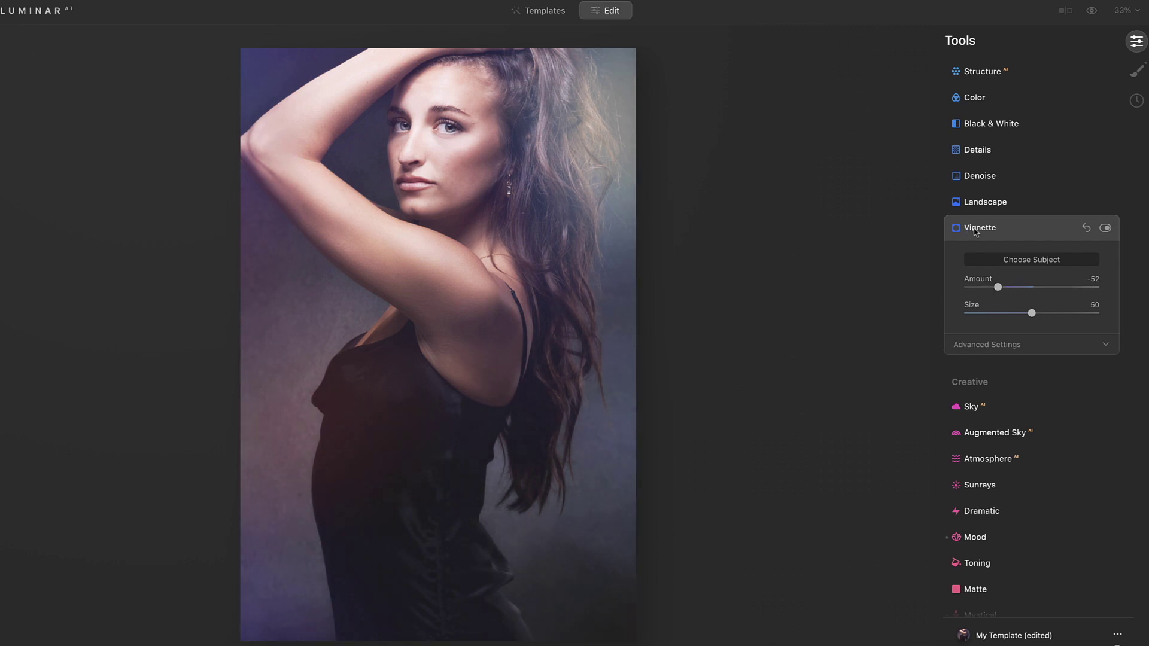
left_click(975, 231)
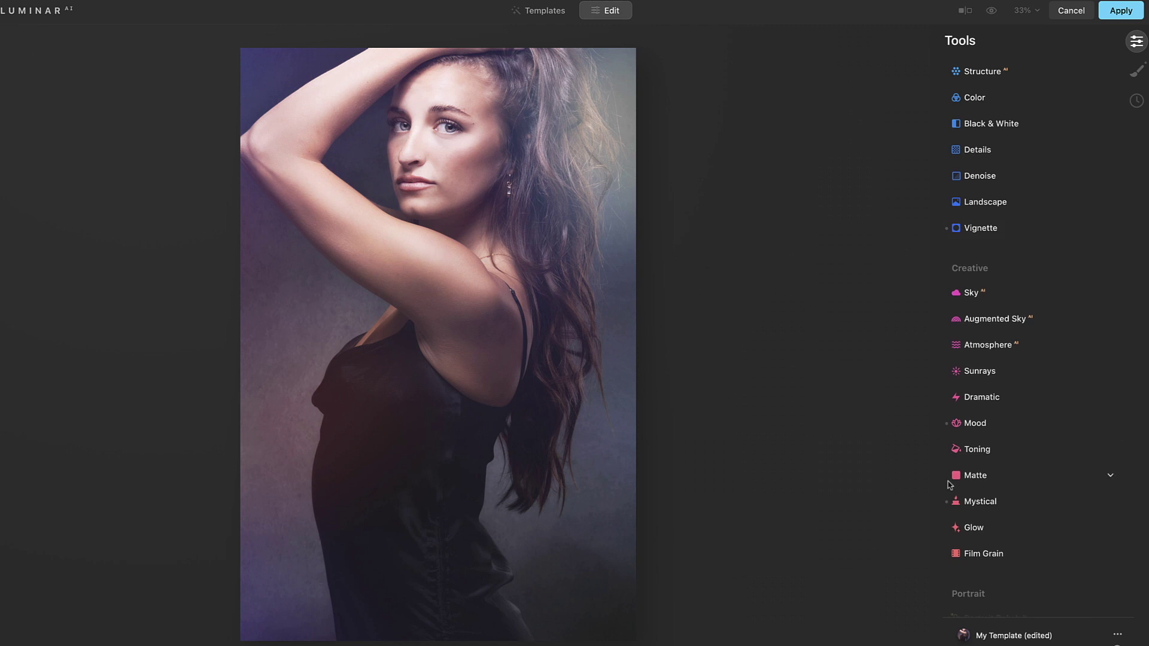
Step: Add film grain with an Amount of 9 and reveal its size and roughness settings
left_click(987, 558)
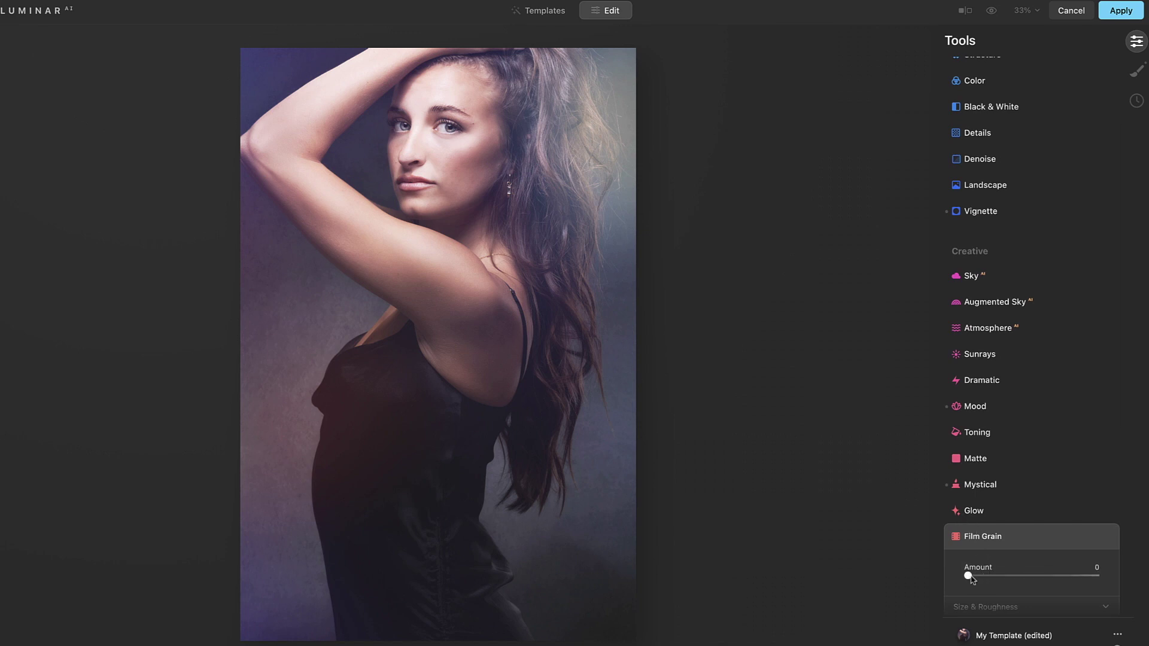
left_click_drag(968, 576, 1057, 583)
left_click_drag(1046, 580, 990, 579)
mouse_move(991, 579)
left_mouse_down()
mouse_move(981, 578)
mouse_move(987, 565)
mouse_move(998, 591)
mouse_move(980, 564)
left_mouse_up()
left_click(1106, 607)
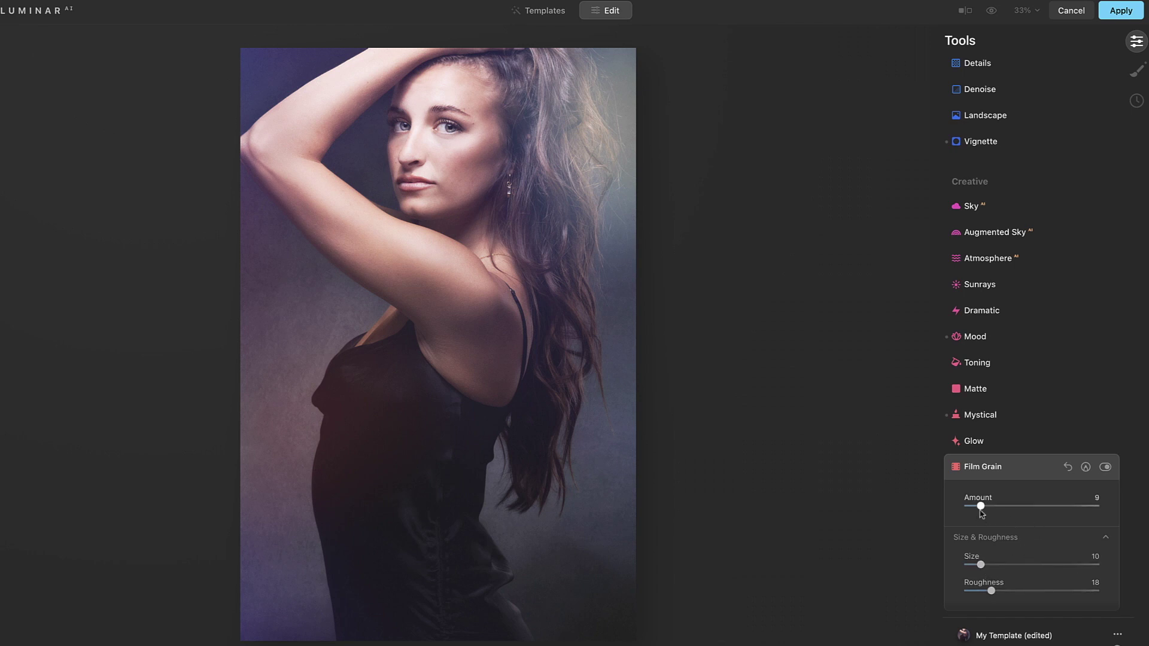
Step: Compare the portrait with Film Grain disabled and enabled, both at full view and at 100% zoom
left_click(1104, 467)
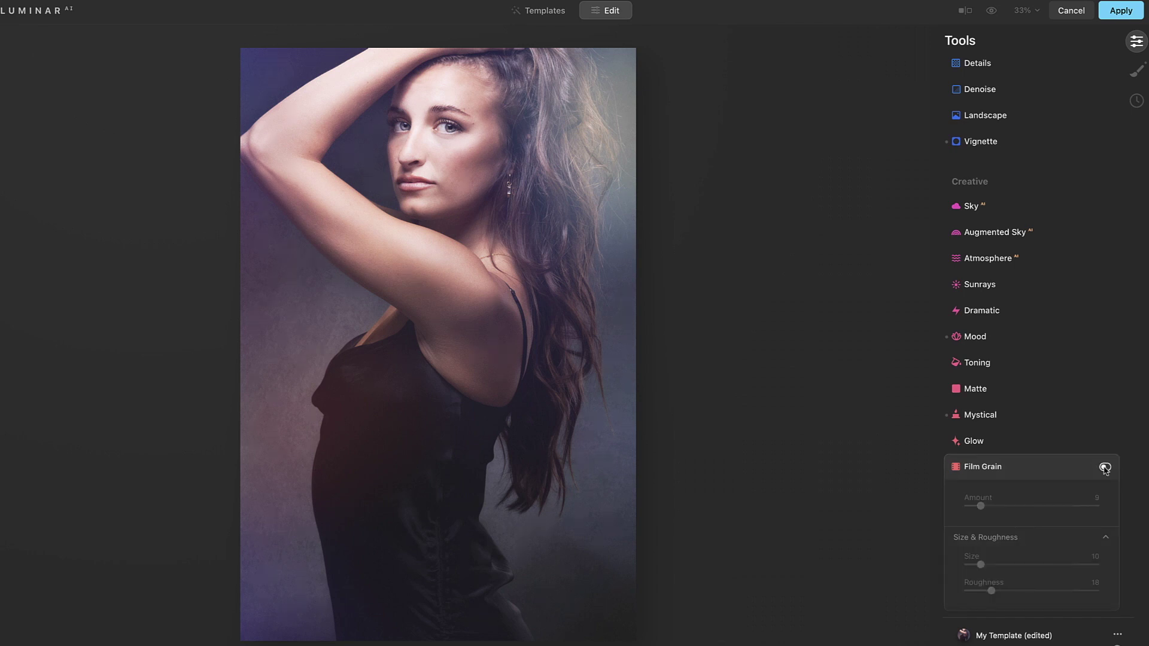
left_click(1106, 469)
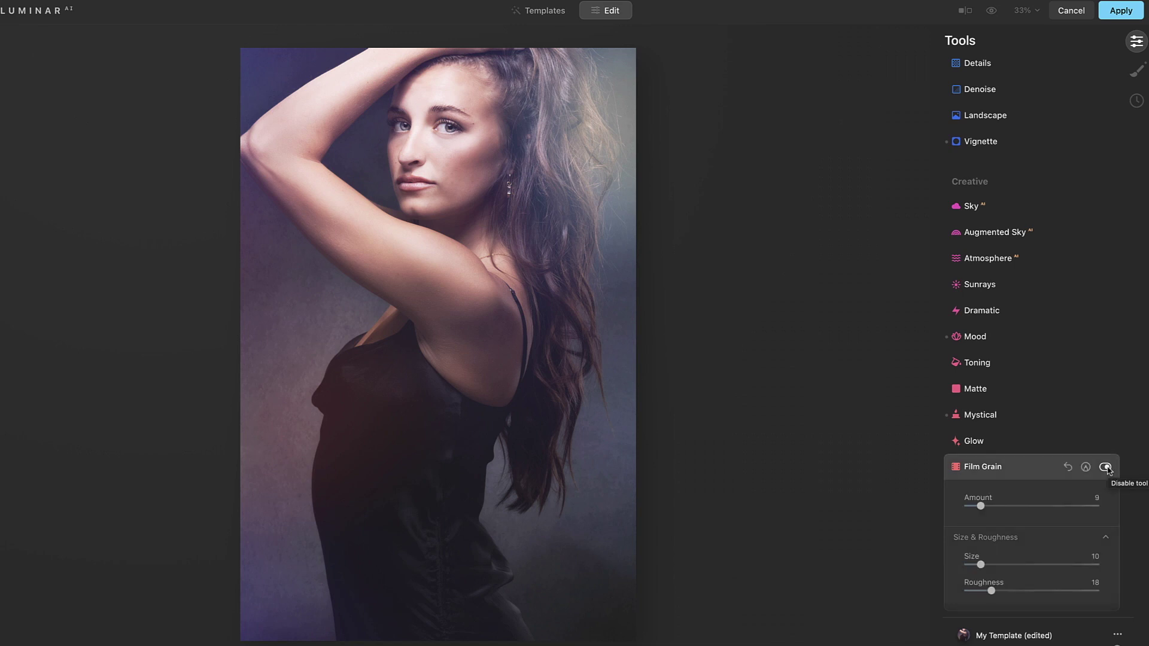
double_click(498, 197)
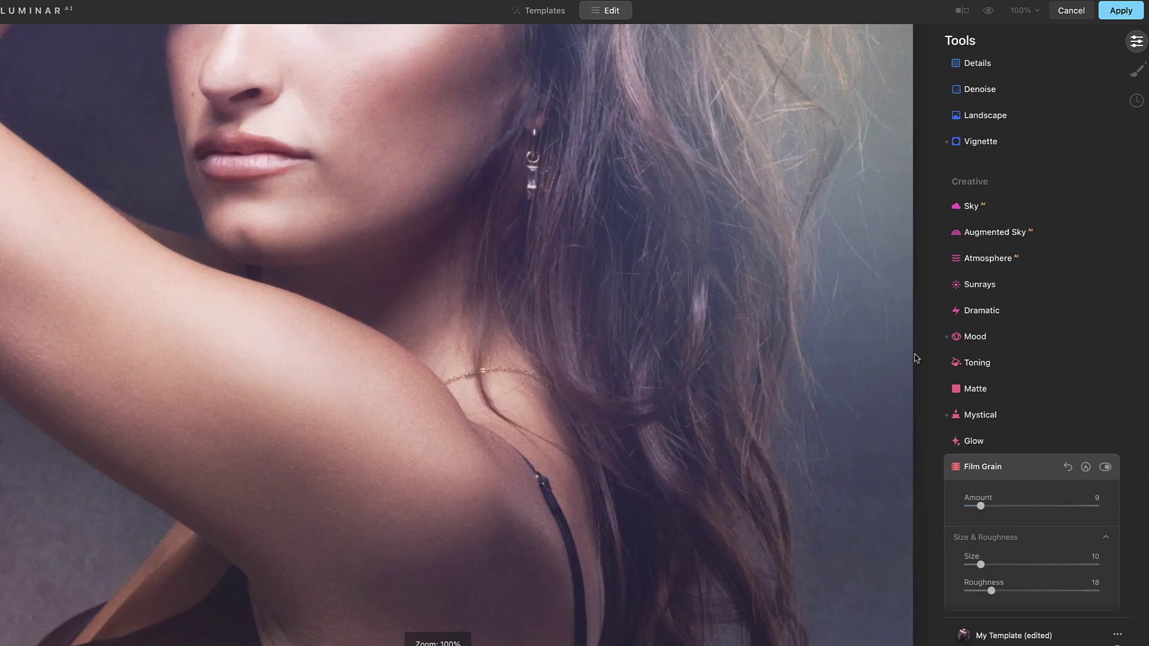
left_click(1104, 467)
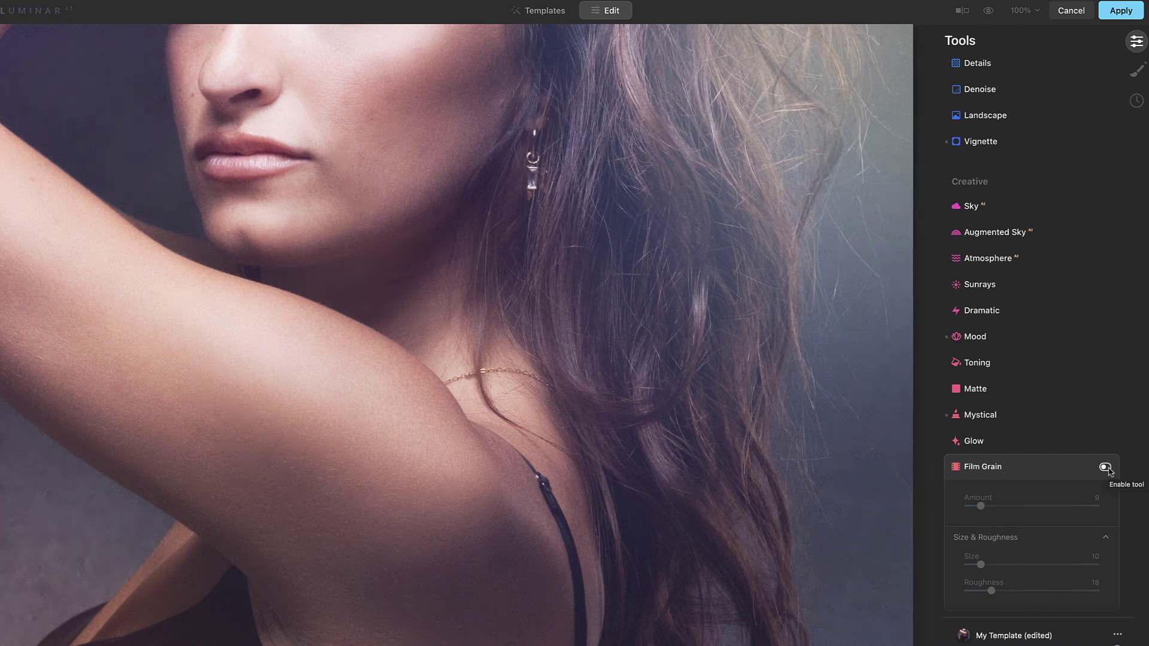
left_click(1105, 468)
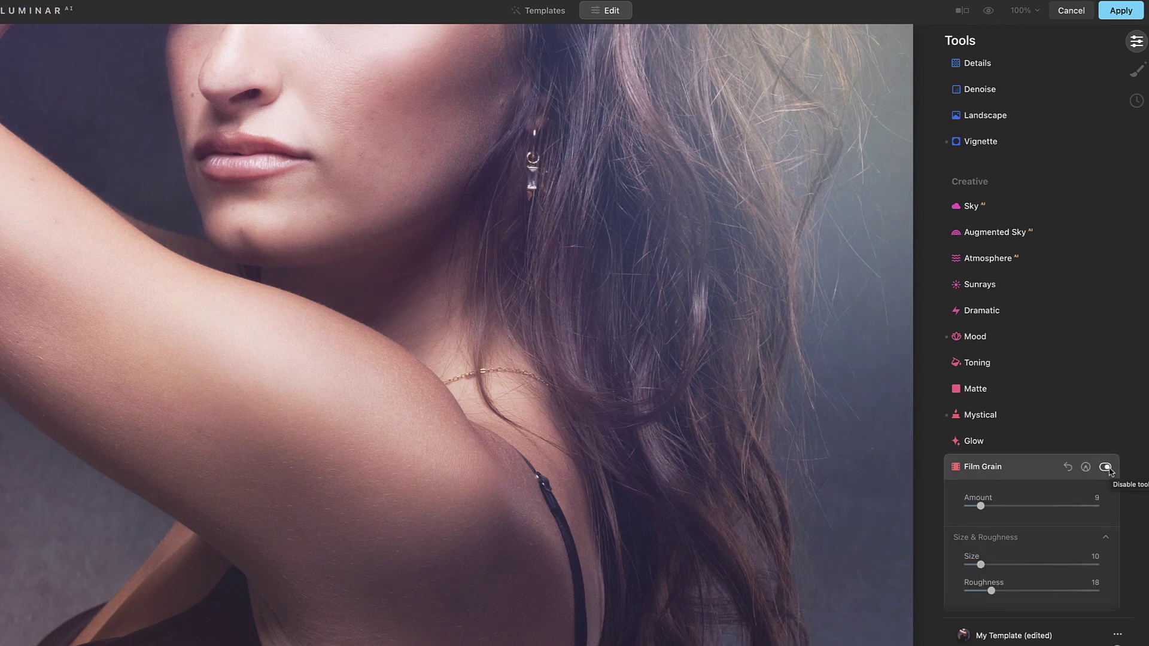
Step: Try a Film Grain Amount of 29, check it close up and on the full portrait, and settle on 14
left_click_drag(981, 506, 1010, 509)
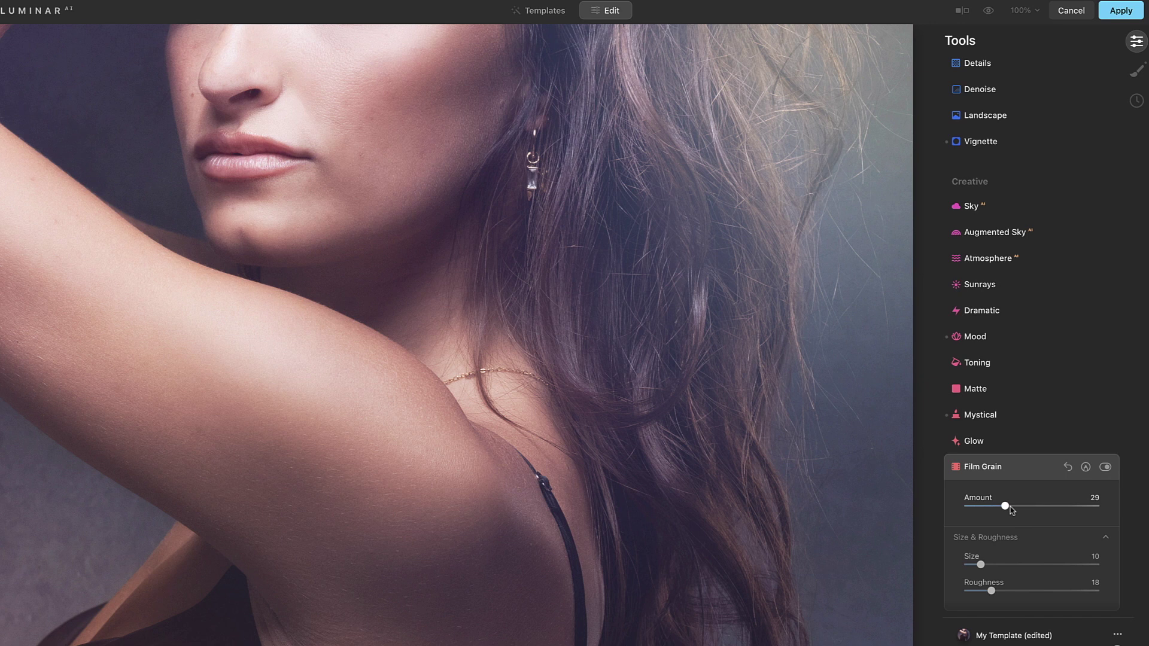
left_click(988, 470)
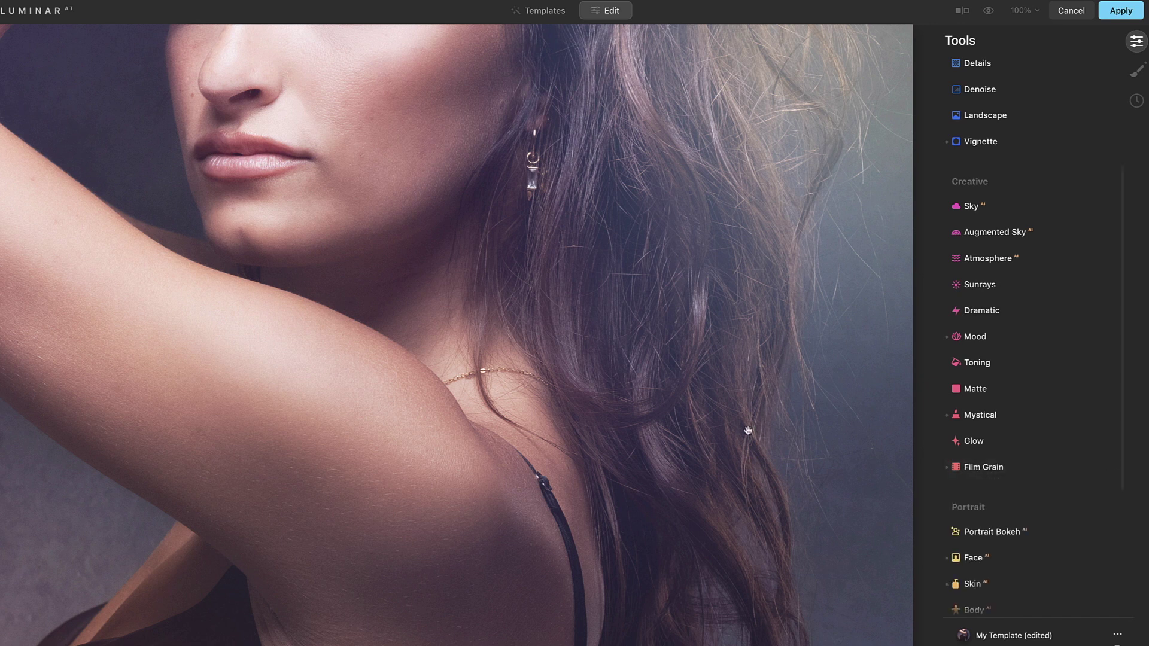
left_click(529, 357)
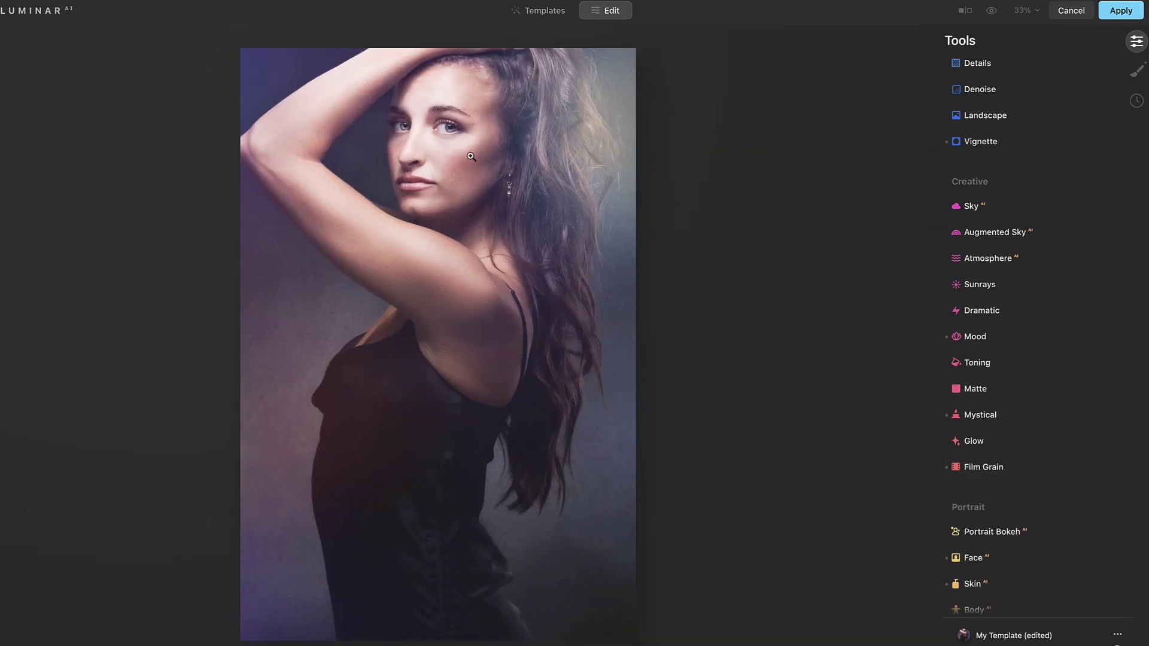
left_click(991, 468)
left_click_drag(1006, 507, 987, 507)
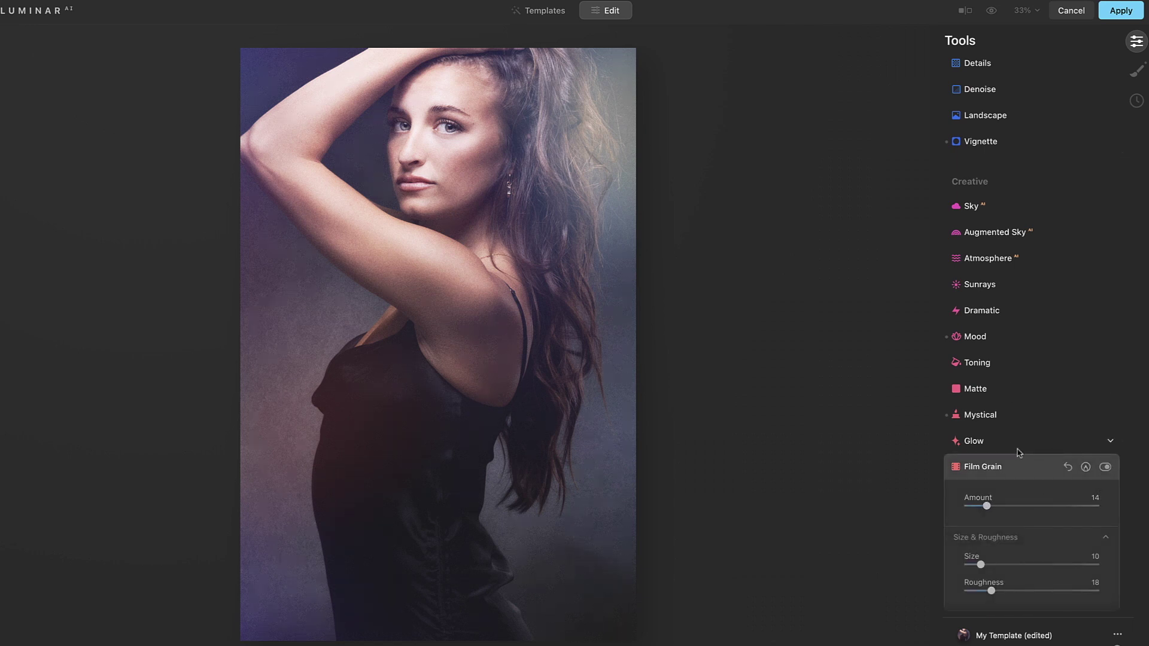
left_click(978, 472)
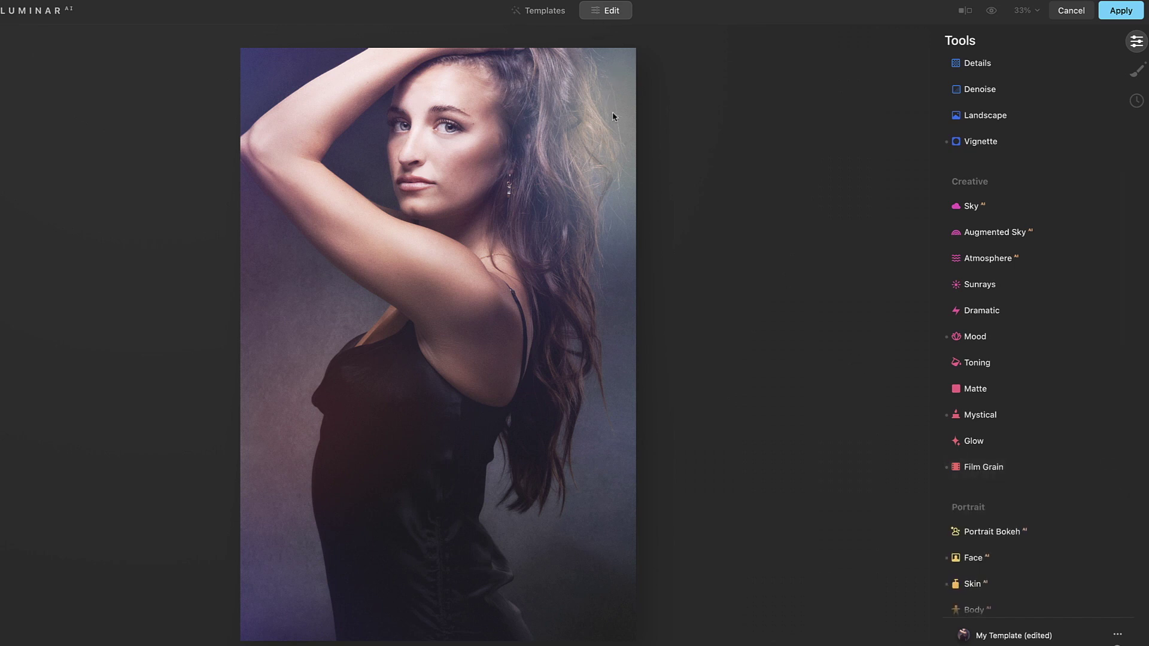
Step: Add Sunrays with the sun centre in the photo's upper-right corner, an Amount of 19 and a Sunrays Length of 33
left_click(994, 289)
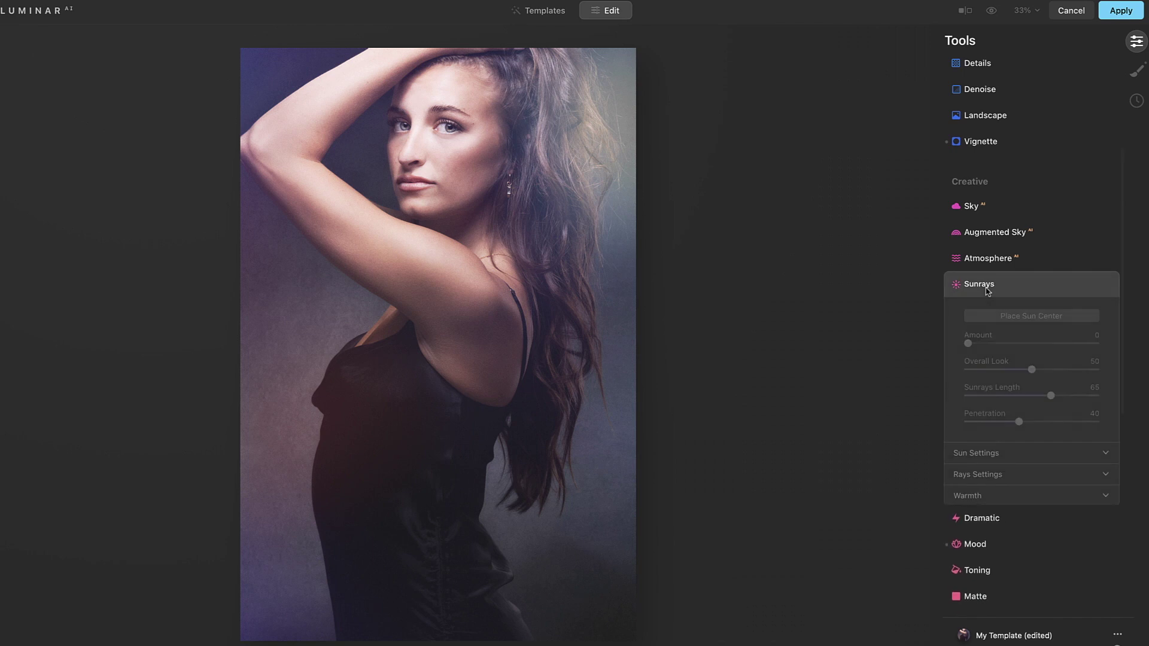
left_click(1008, 317)
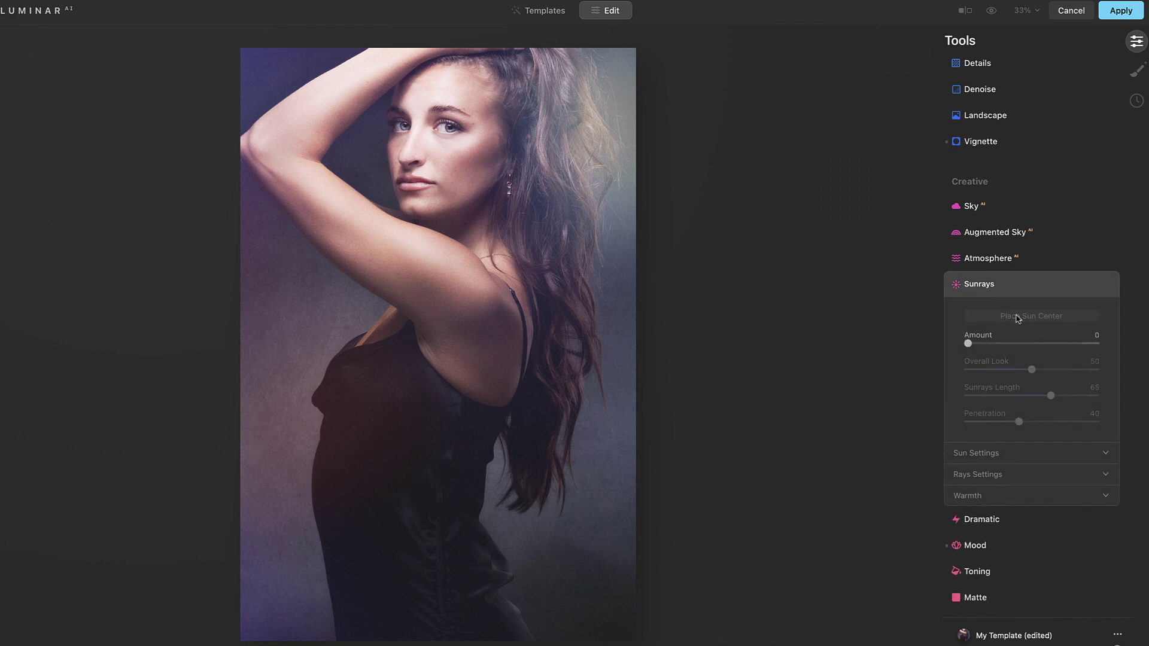
left_click_drag(358, 166, 630, 57)
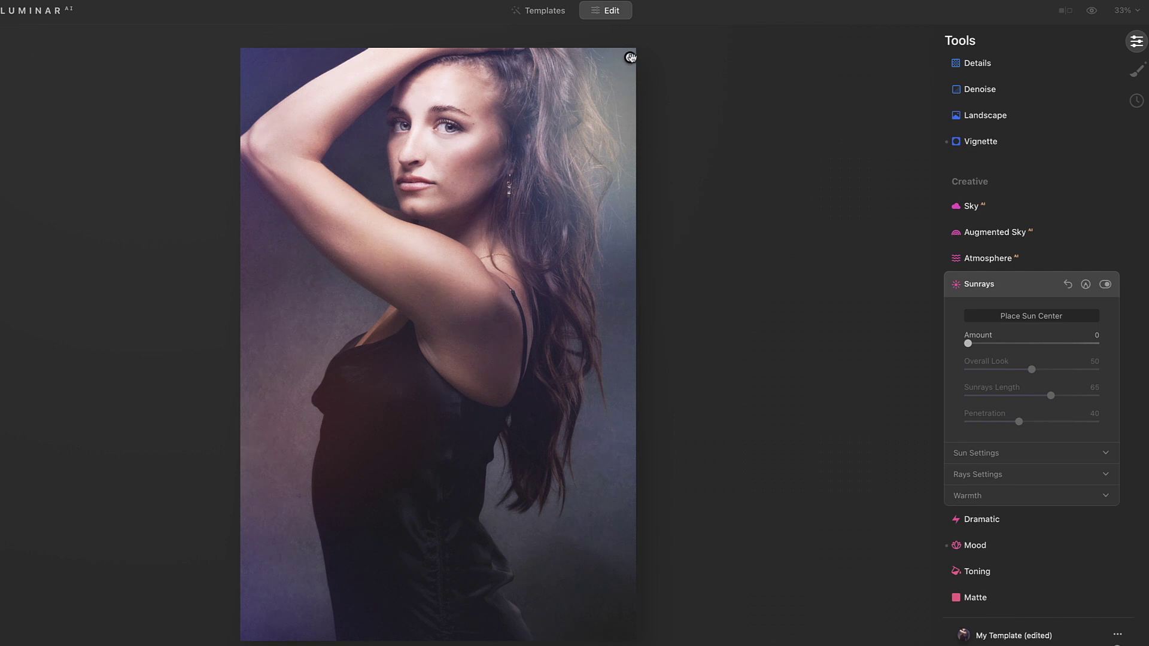
mouse_move(967, 344)
left_mouse_down()
mouse_move(1027, 345)
mouse_move(982, 352)
mouse_move(992, 344)
left_mouse_up()
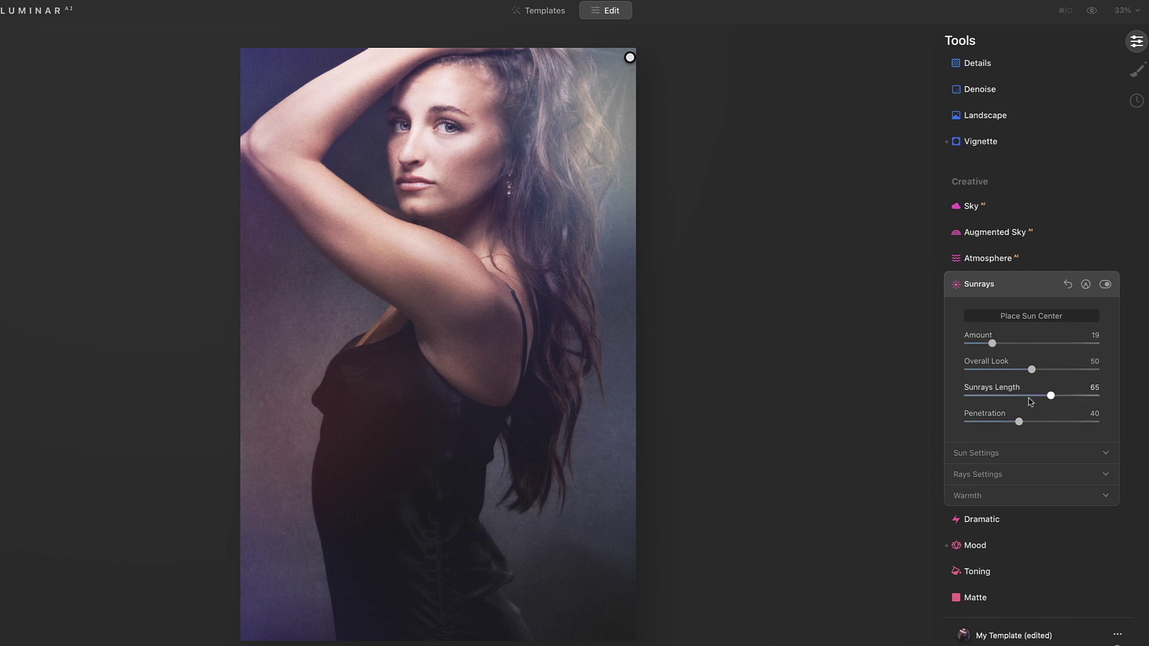
left_click_drag(1050, 398, 1010, 400)
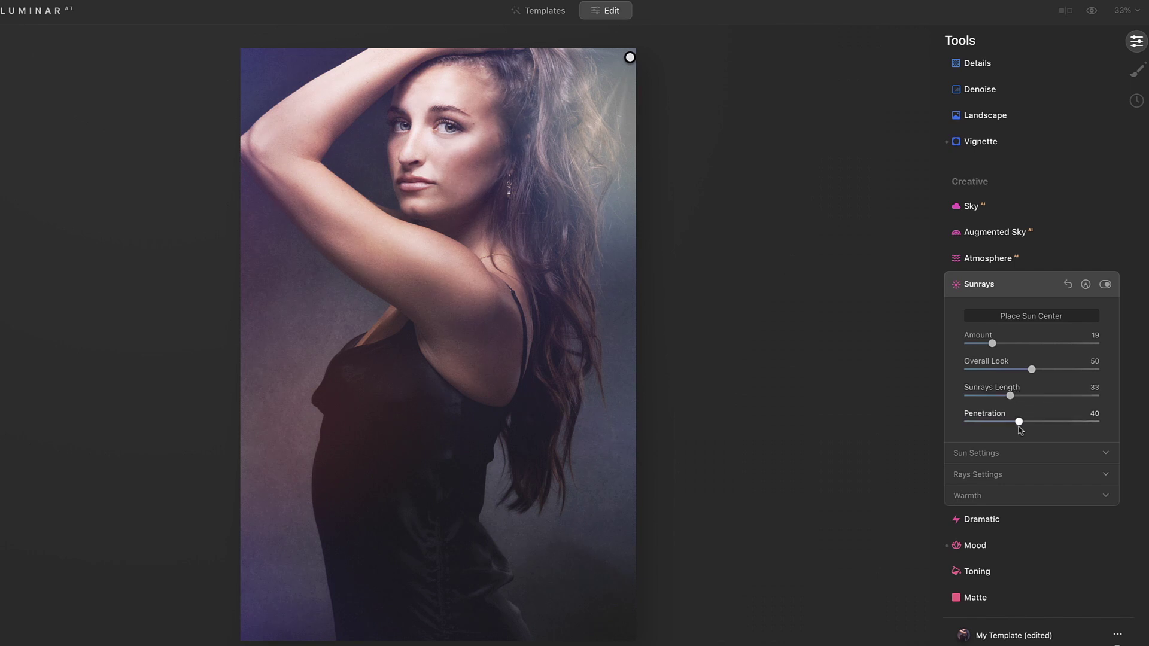
Step: Set the sunrays' Randomize to 31, Sunrays Length to 58 and Amount to 14, and compare with Sunrays disabled
left_click(1029, 475)
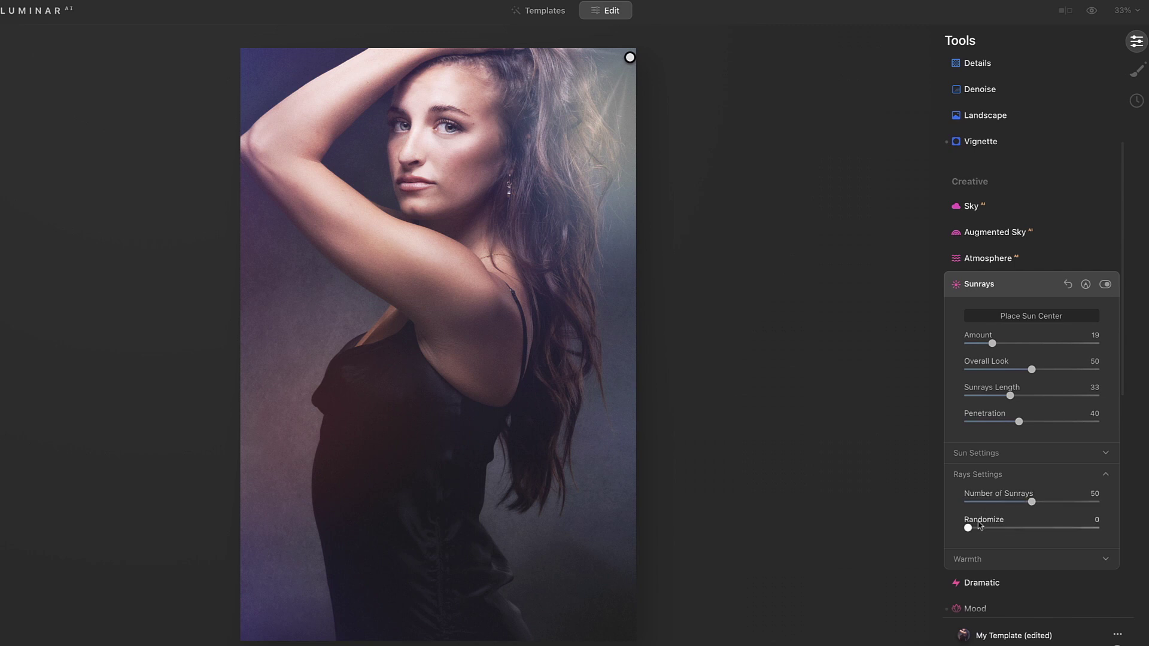
left_click_drag(969, 528, 1008, 529)
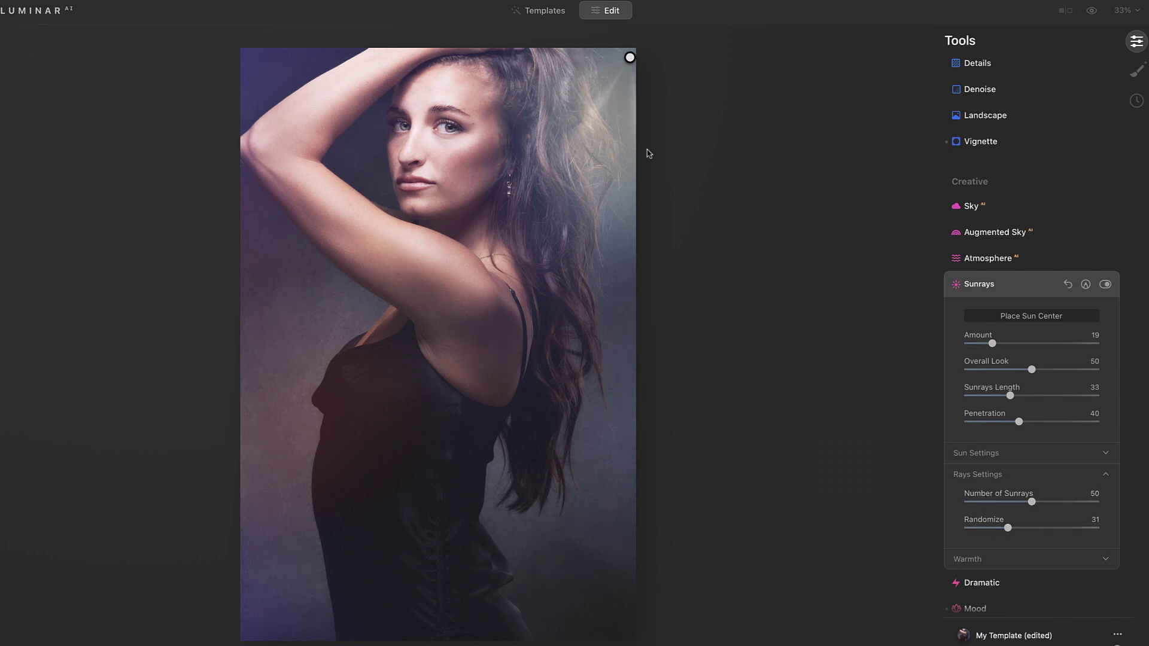
left_click_drag(1010, 400, 1044, 398)
left_click_drag(993, 343, 984, 347)
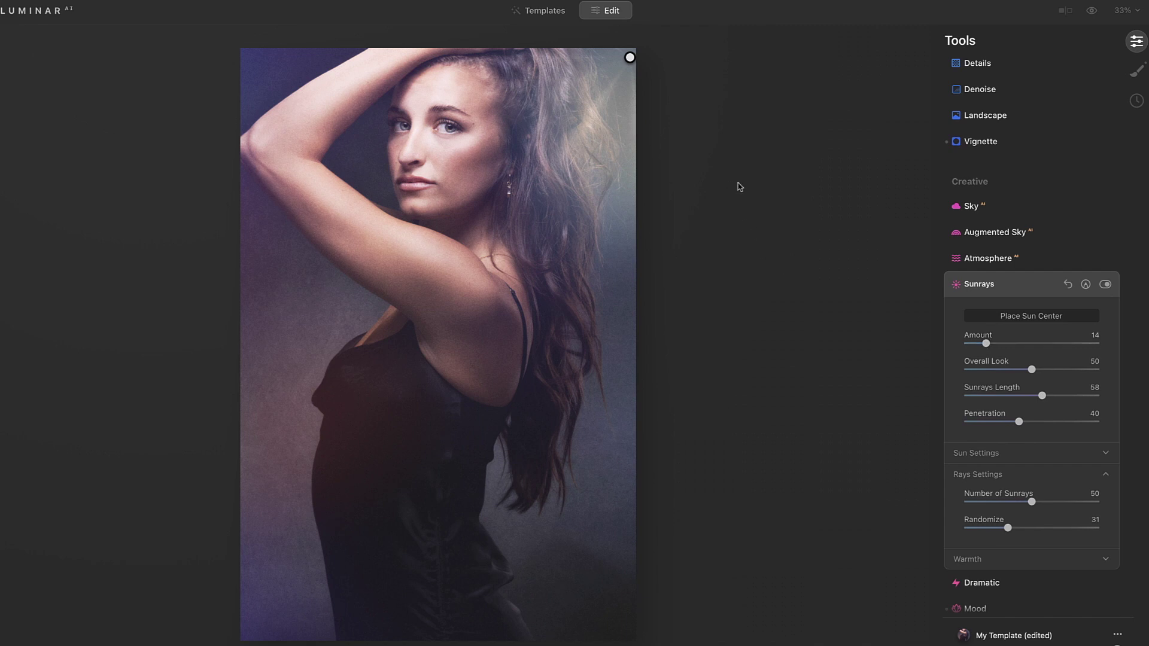
left_click(1105, 286)
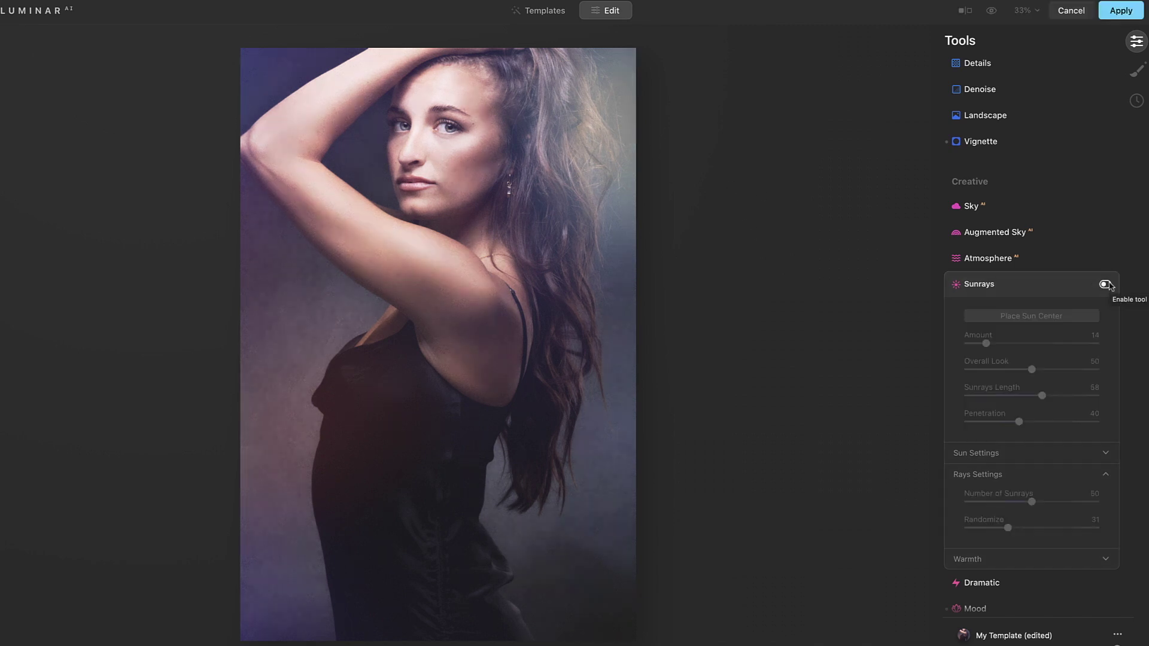
left_click(1107, 285)
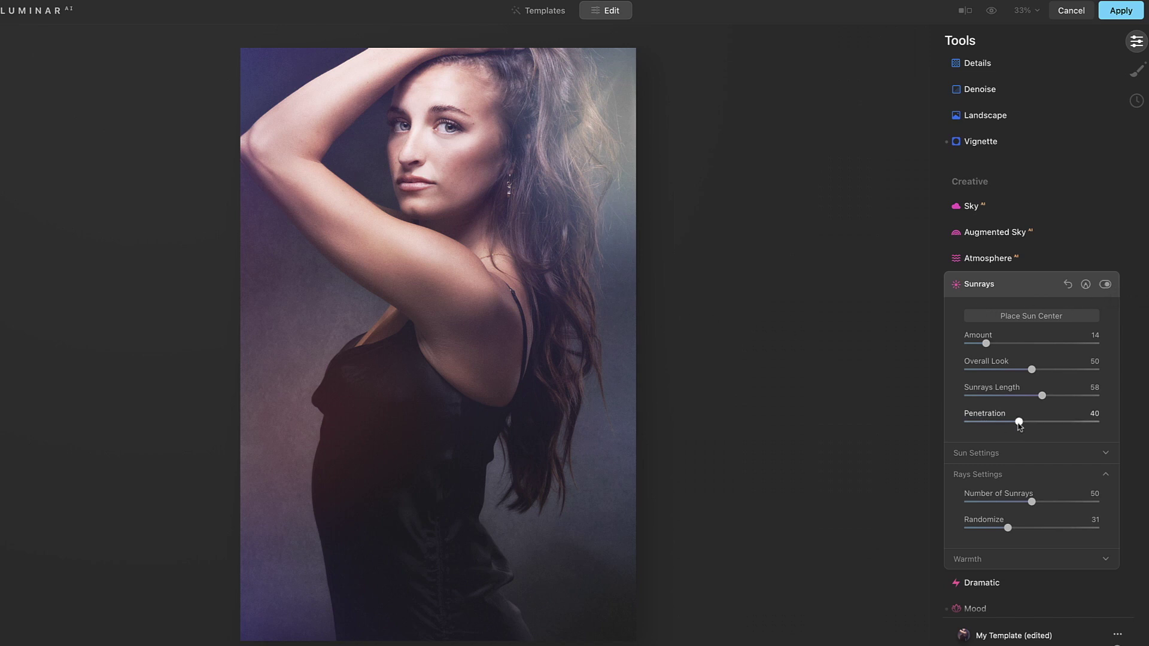
Step: Lower the sunrays' Penetration to 15 and compare the portrait with the effect disabled
left_click_drag(1019, 422, 988, 423)
left_click(1105, 285)
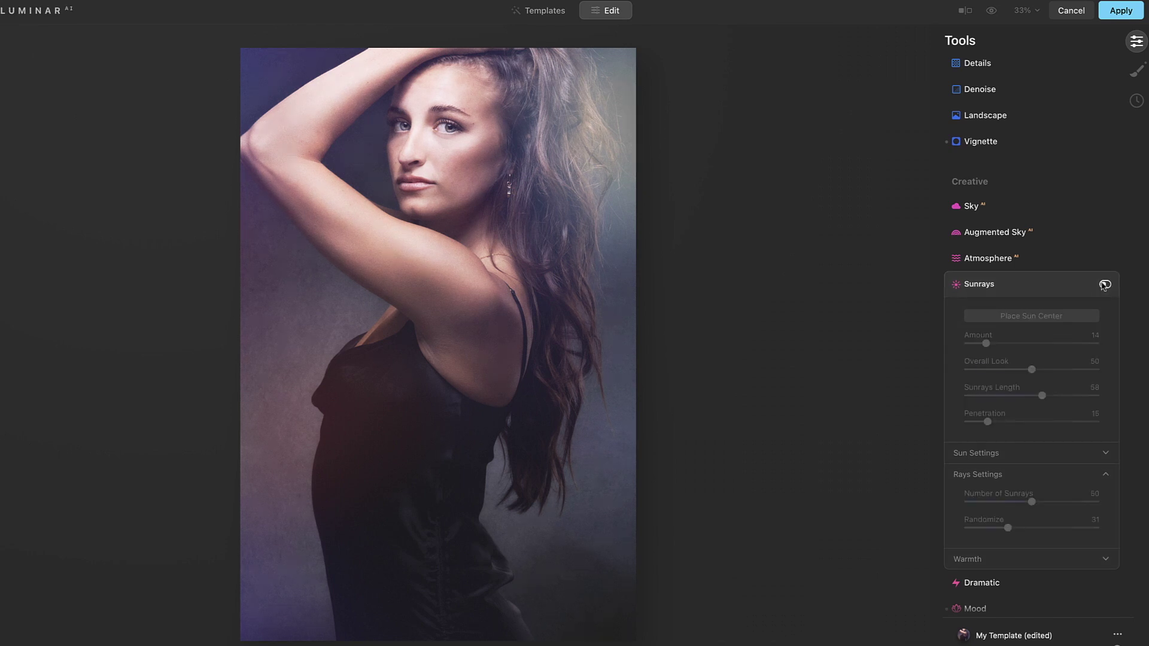
left_click(1108, 285)
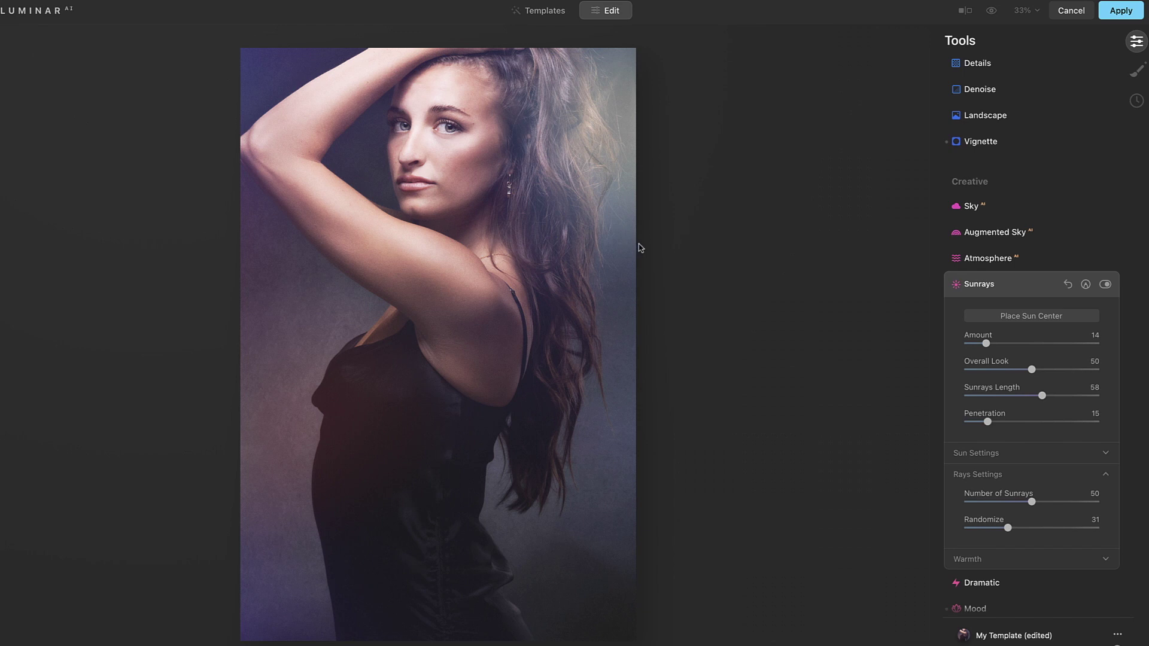
left_click(982, 287)
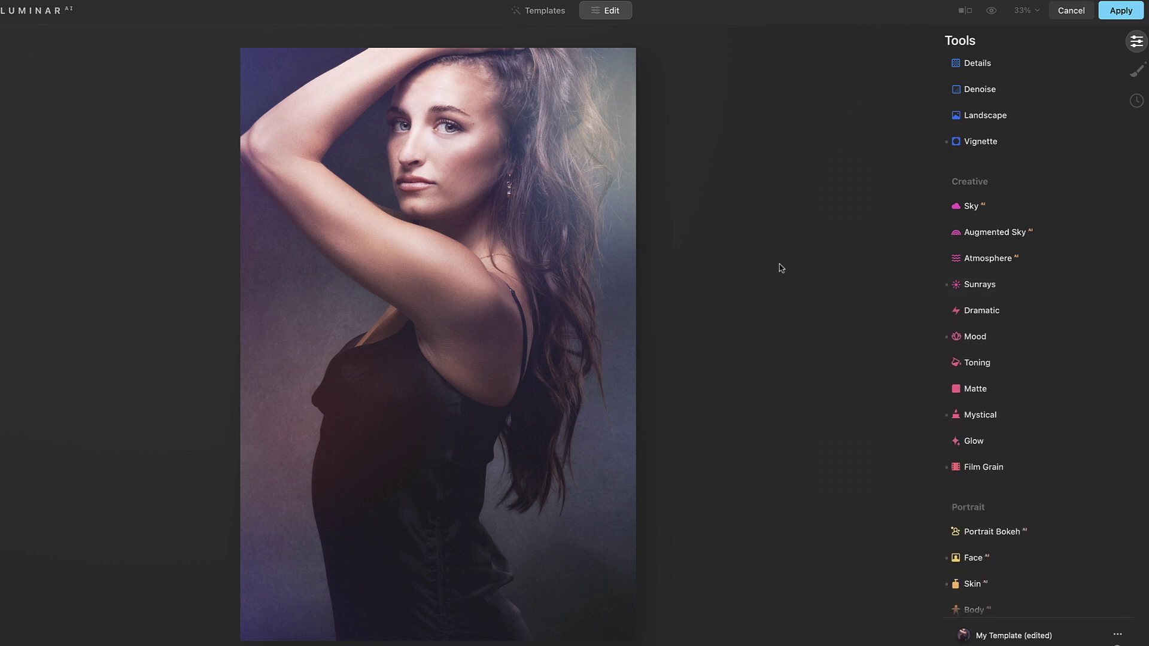
Step: Boost the portrait's color with Saturation 4 and Vibrance 8, and compare it with the Color adjustment disabled
scroll(990, 306, "up", 4)
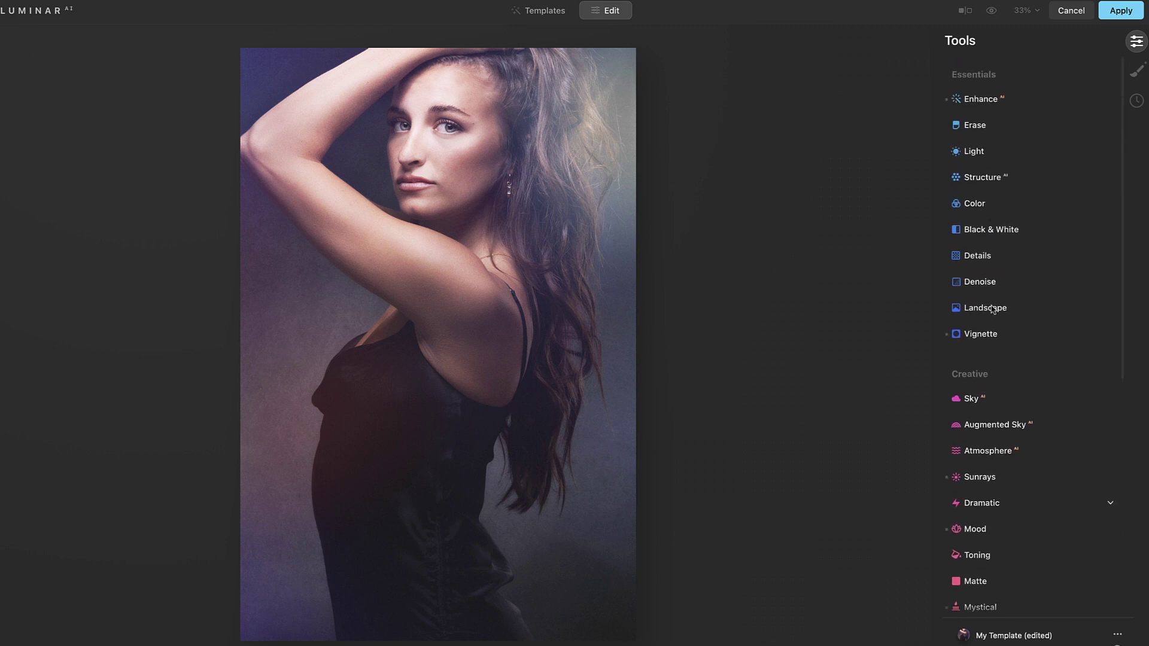
left_click(984, 199)
mouse_move(1034, 238)
left_mouse_down()
mouse_move(1047, 240)
mouse_move(1053, 266)
mouse_move(1037, 237)
left_mouse_up()
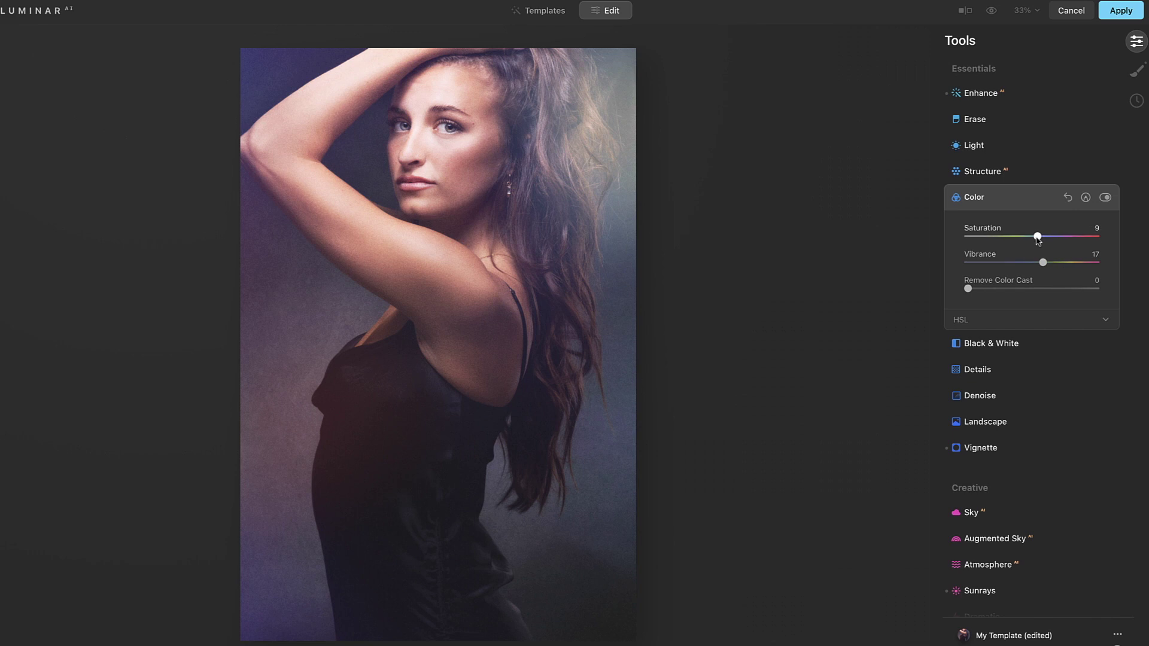
mouse_move(1045, 265)
left_mouse_down()
mouse_move(1036, 238)
mouse_move(1039, 267)
left_mouse_up()
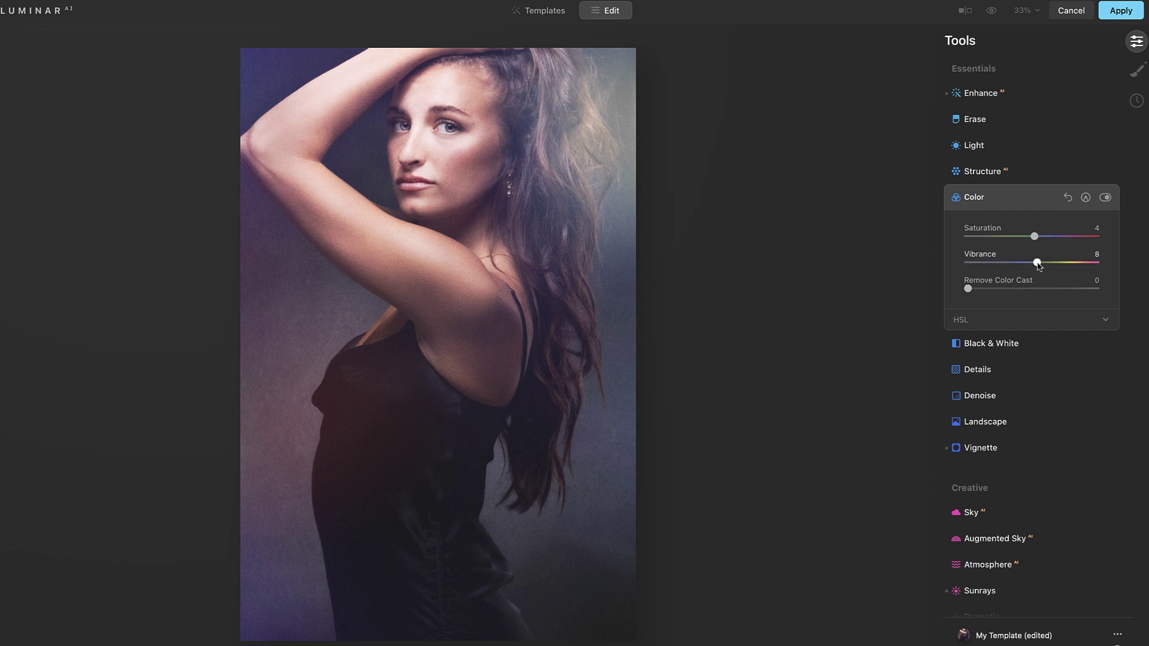
left_click(1105, 198)
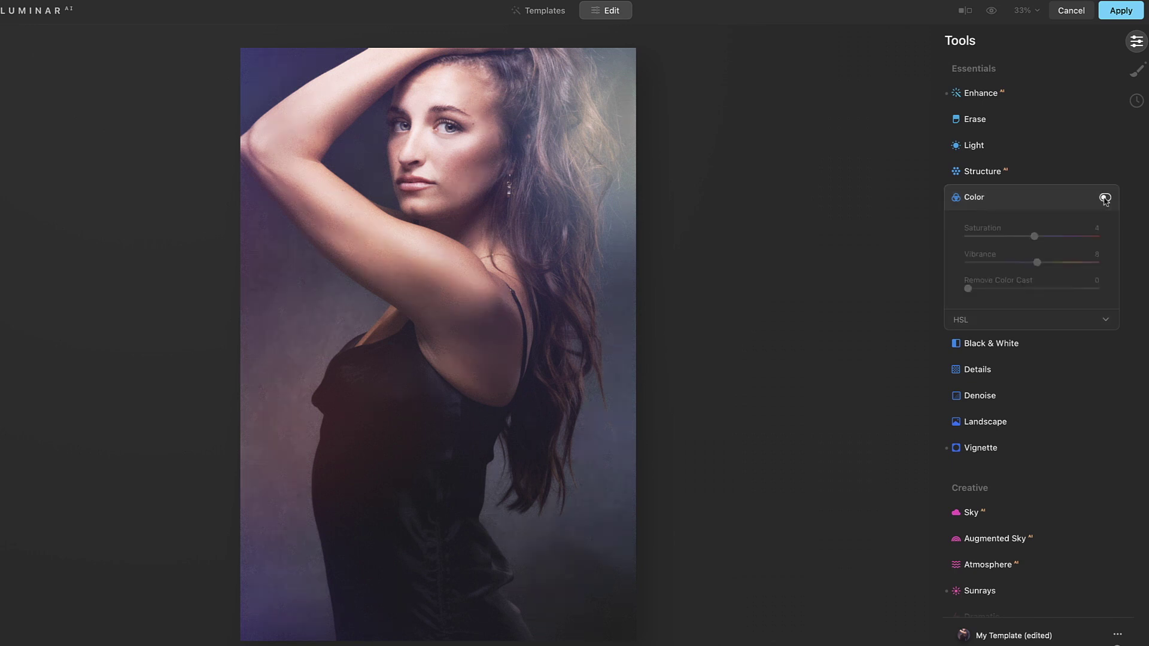
left_click(1106, 198)
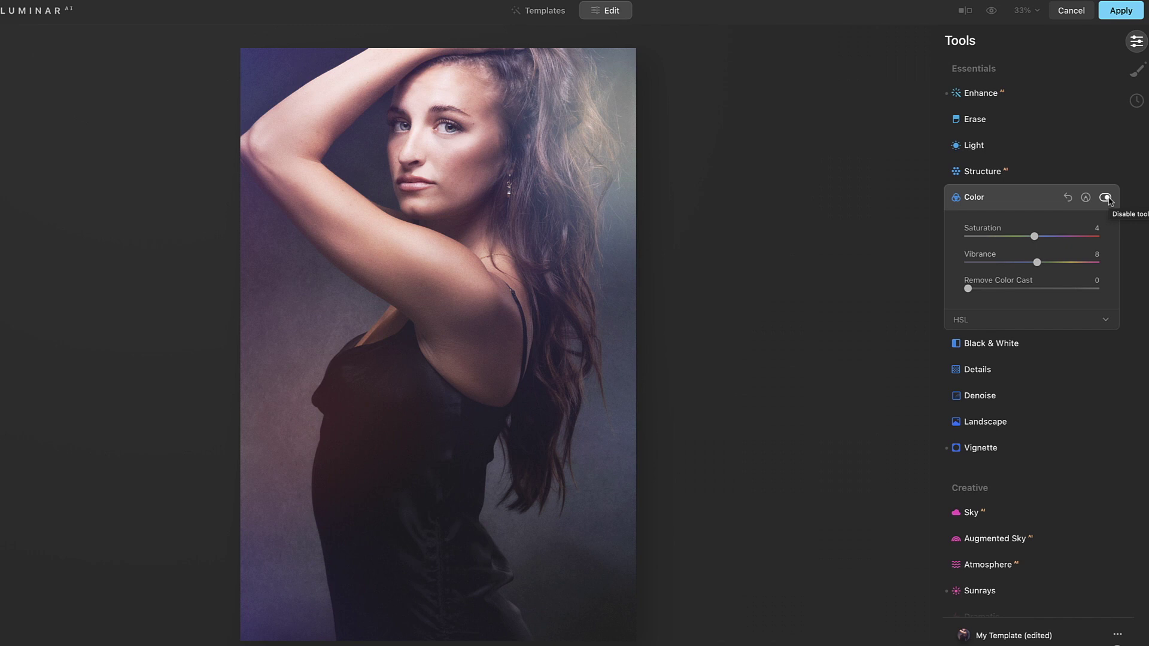
left_click(968, 199)
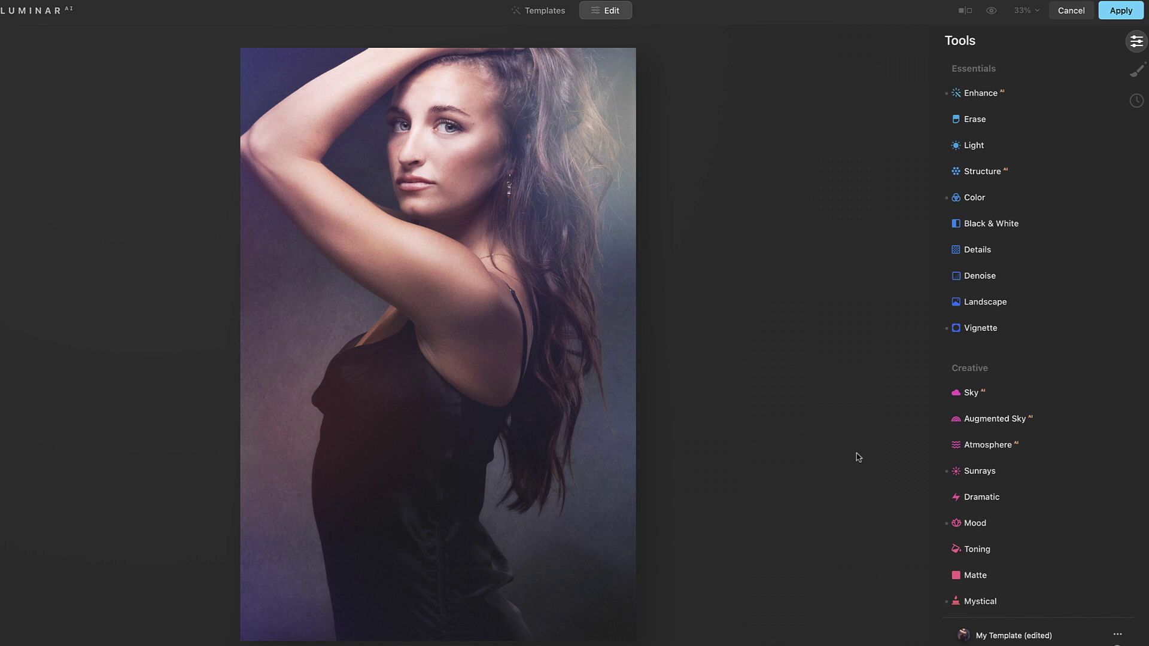
Step: Save the current adjustments as a custom template, rename it DiscoRetro, and return to the editing tools
left_click(1117, 639)
left_click(1086, 614)
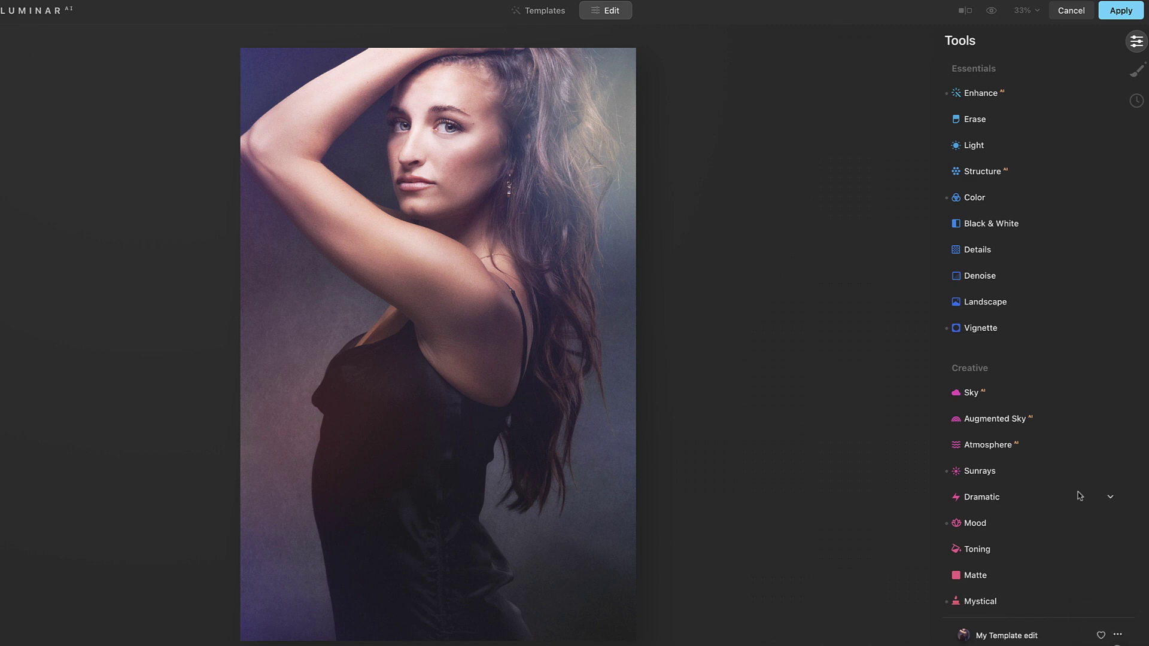
left_click(538, 10)
left_click(1025, 248)
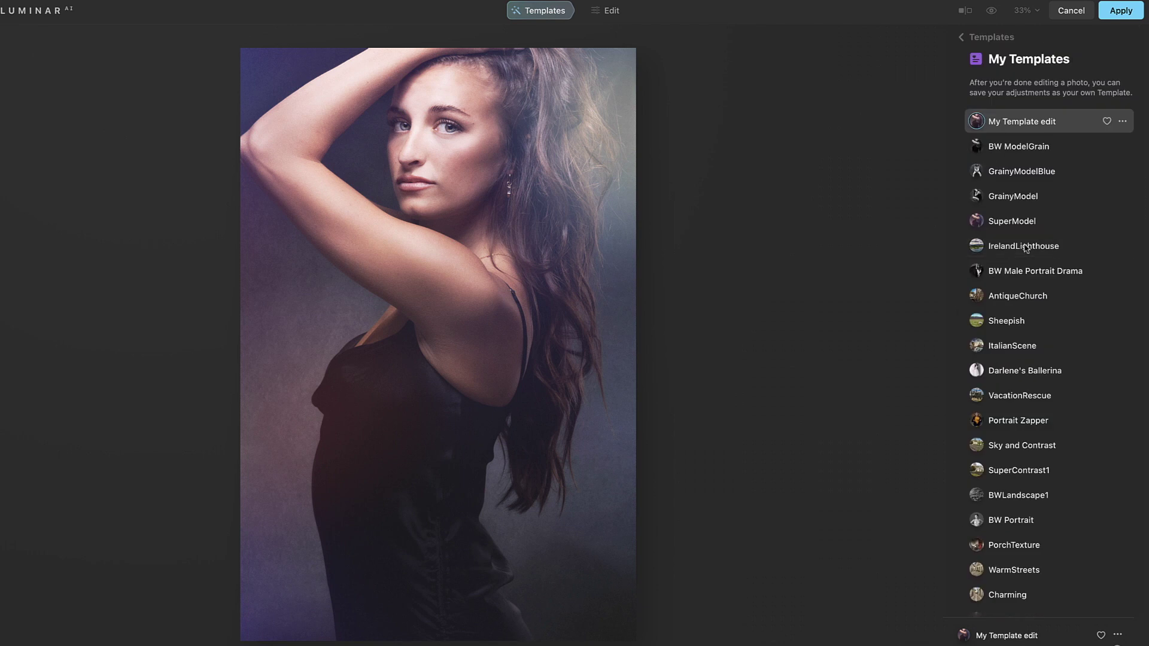
left_click(1123, 122)
left_click(1120, 146)
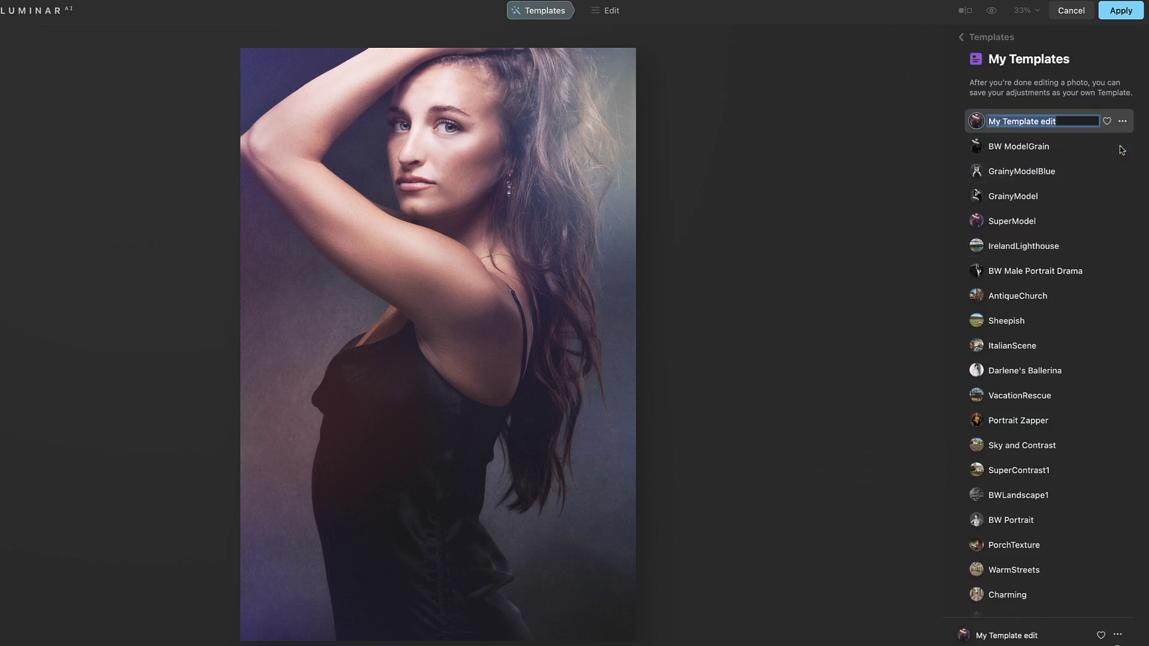
type("DiscoRet")
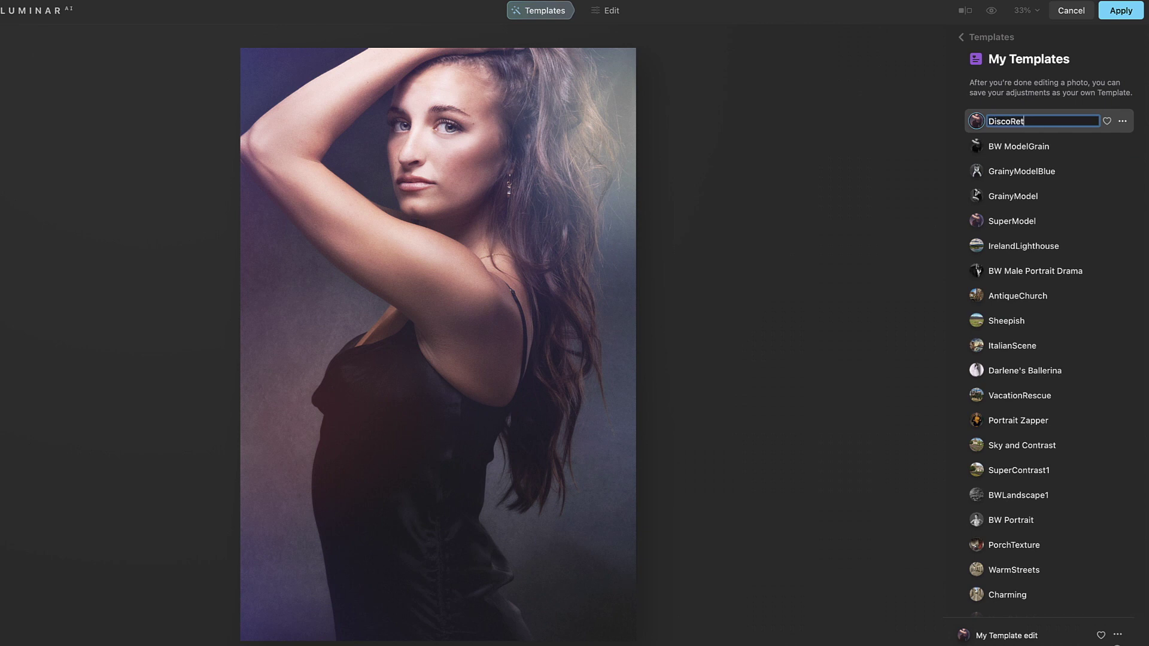
type("ro")
key("Return")
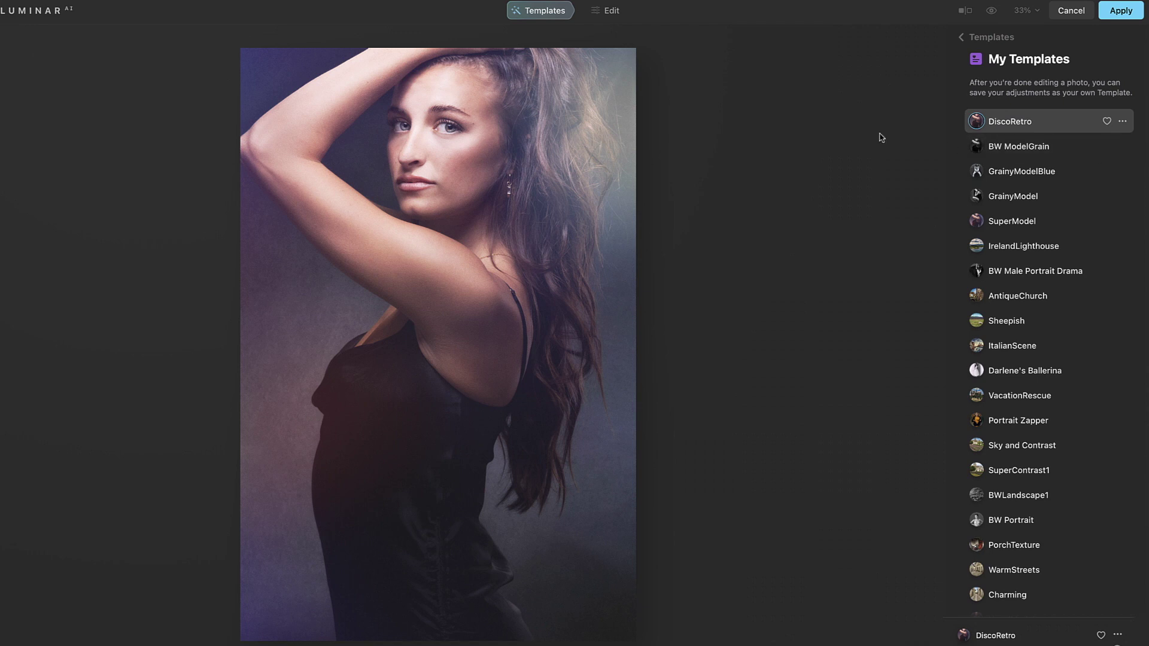
left_click(605, 10)
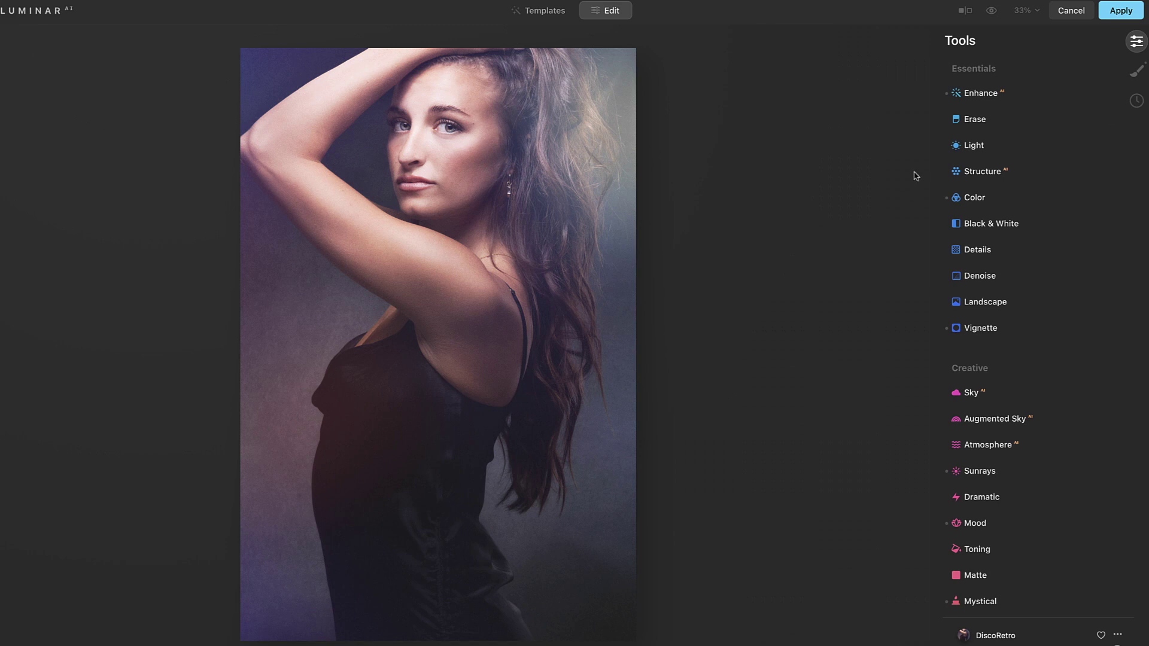
Step: Apply the Luminar AI edits to return to Photoshop and rename the resulting layer LUM_DiscoRetro
left_click(1120, 13)
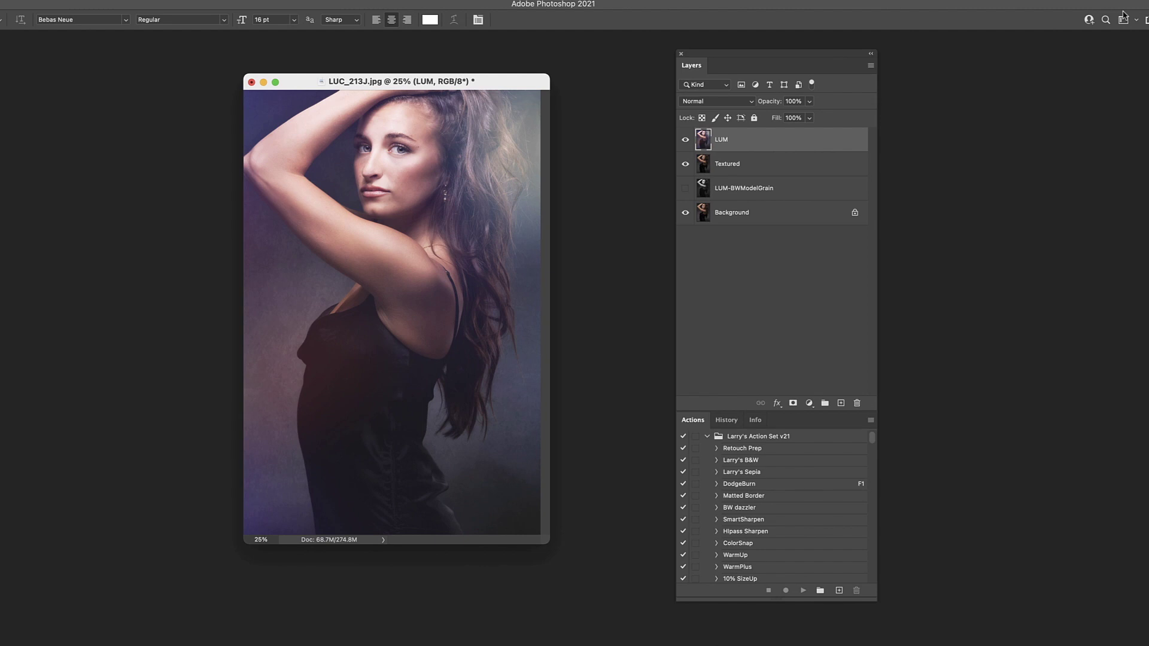
double_click(722, 140)
type("LUM_DiscoRetro")
key("Return")
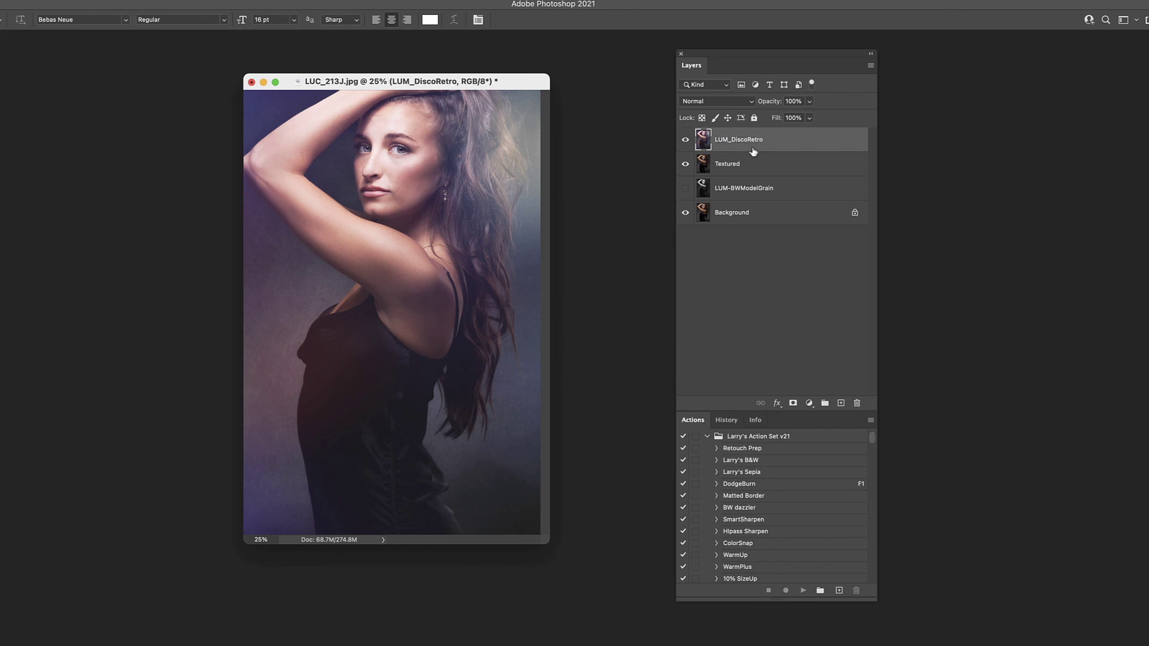
Step: Move the LUM-BWModelGrain layer directly above Textured, make it visible, and compare the DiscoRetro, black-and-white and textured looks
left_click_drag(778, 193, 772, 153)
left_click(685, 164)
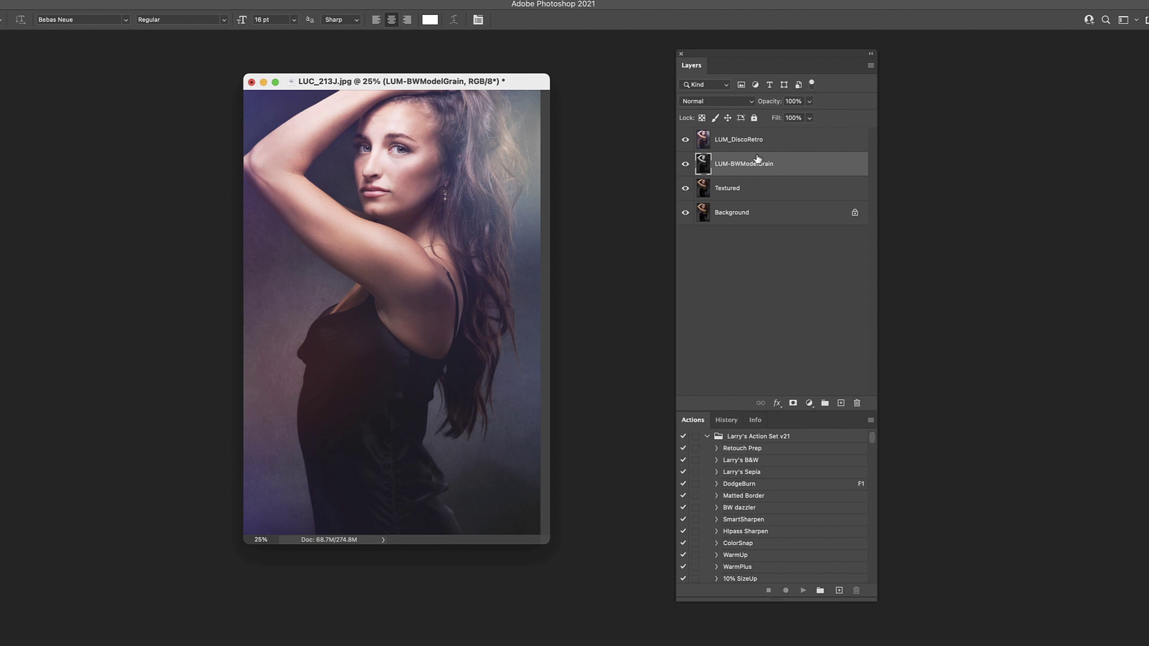
left_click(685, 142)
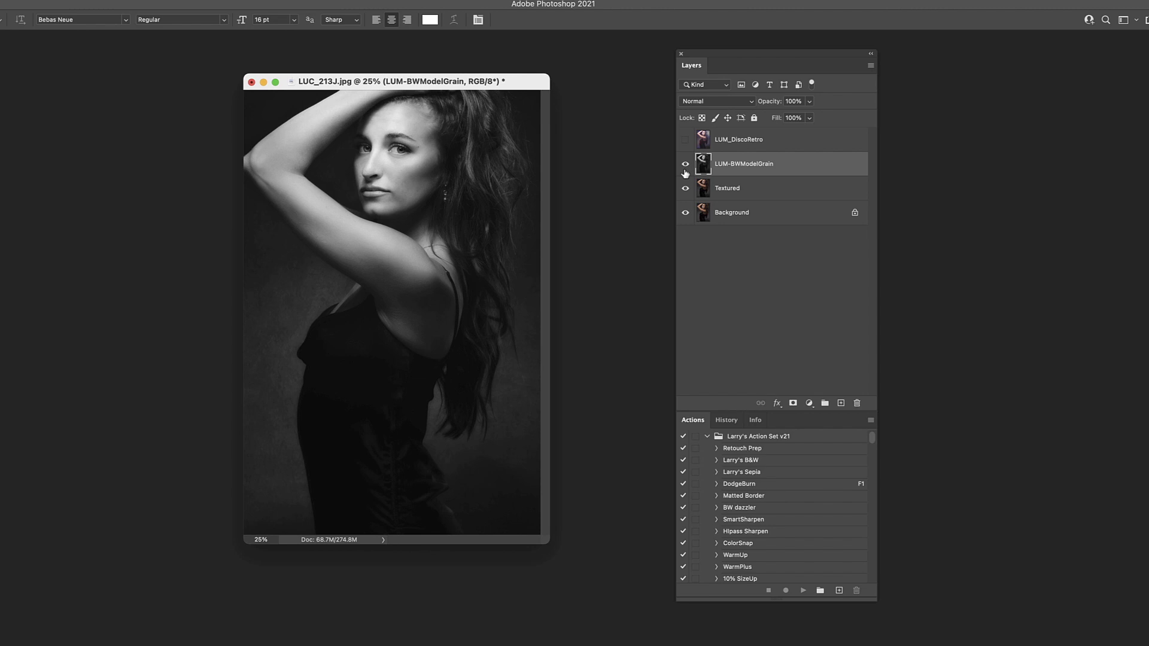
left_click(686, 173)
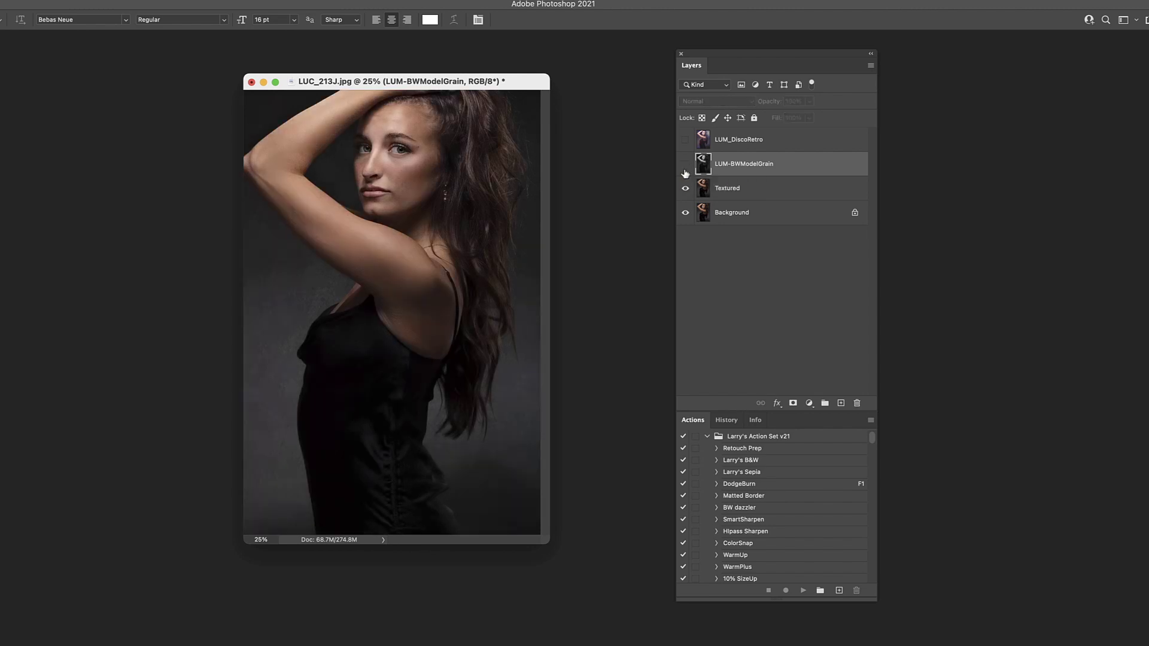
left_click(684, 139)
Step: Try Soft Light blending on the LUM_DiscoRetro layer, compare the portrait with and without it, and undo the blend change
left_click(781, 143)
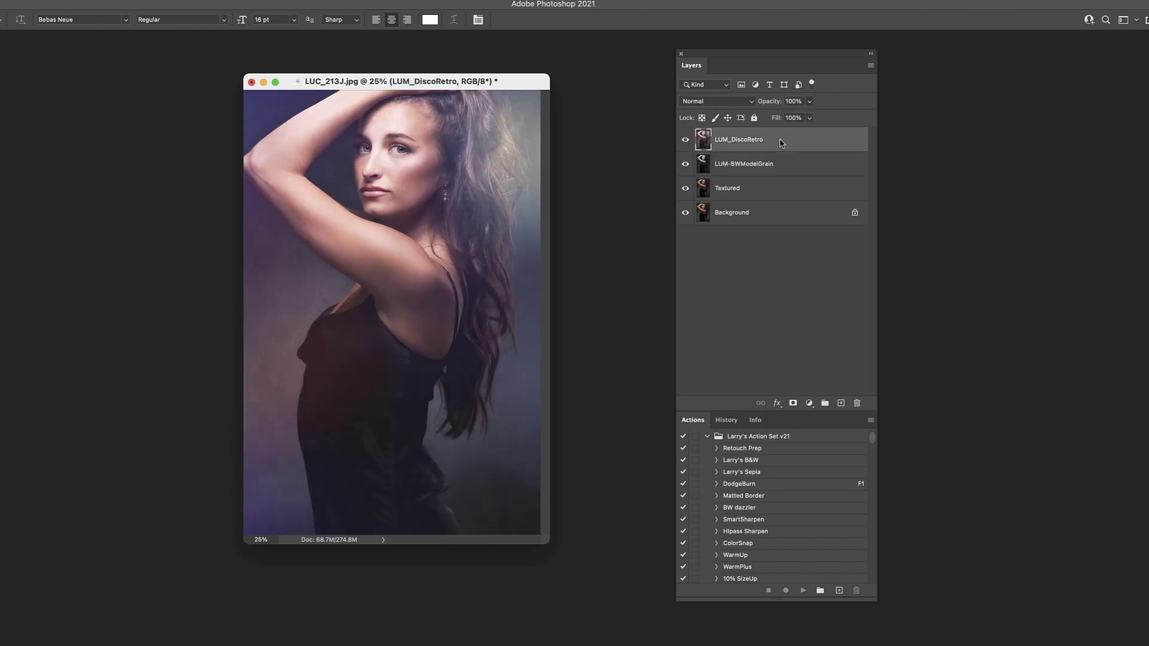
left_click(728, 105)
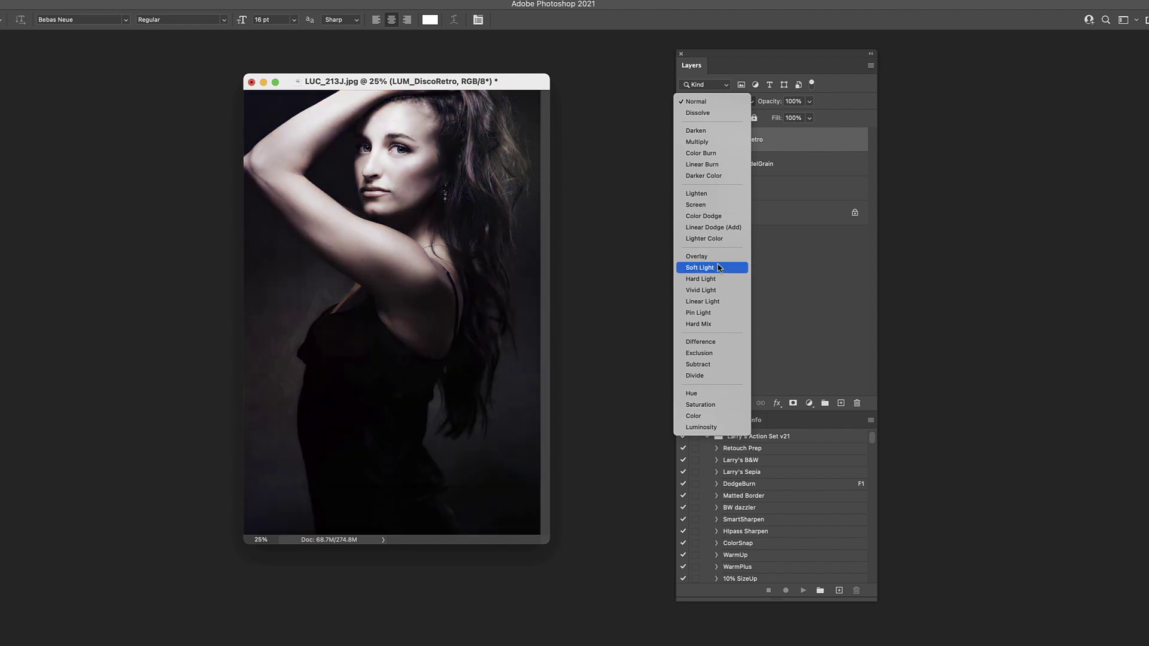
left_click(719, 267)
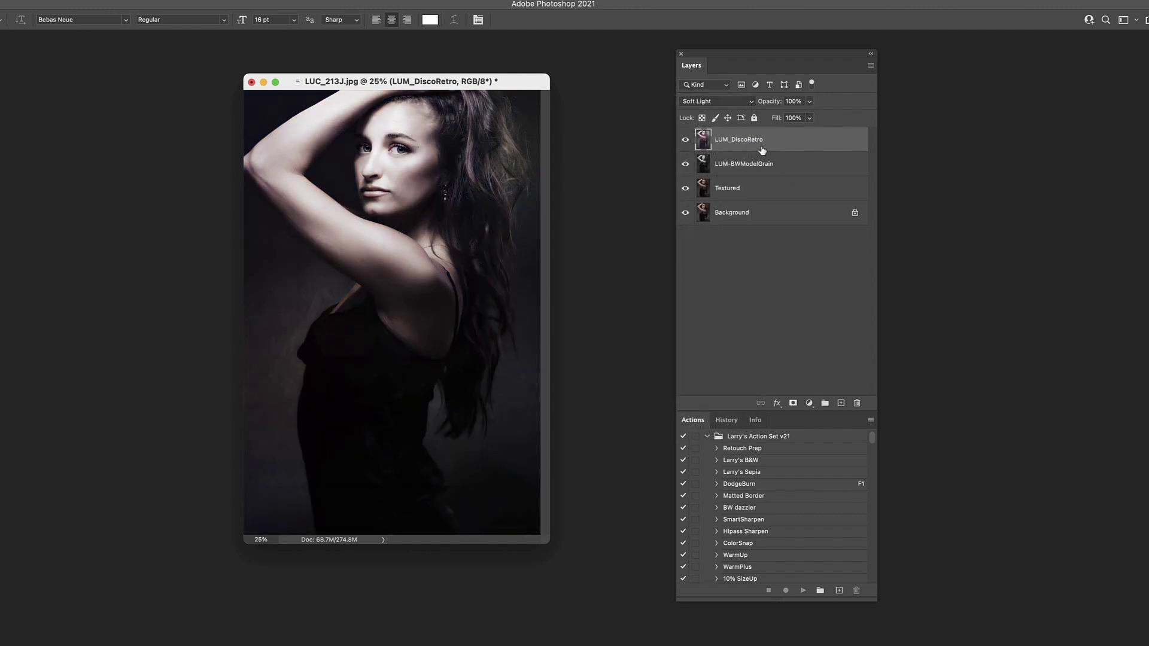
left_click(686, 140)
left_click(685, 140)
key("super+z")
Step: Move the LUM-BWModelGrain layer above LUM_DiscoRetro and preview Soft Light blending on it, keeping the Normal mode
left_click_drag(775, 167, 772, 141)
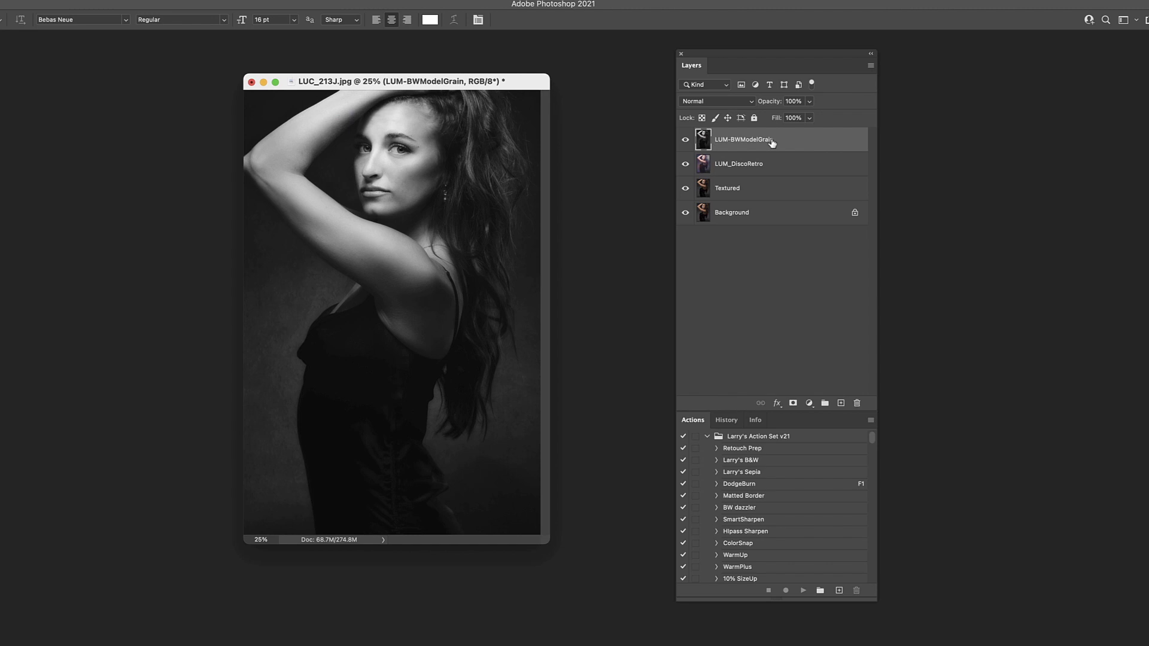
left_click(739, 102)
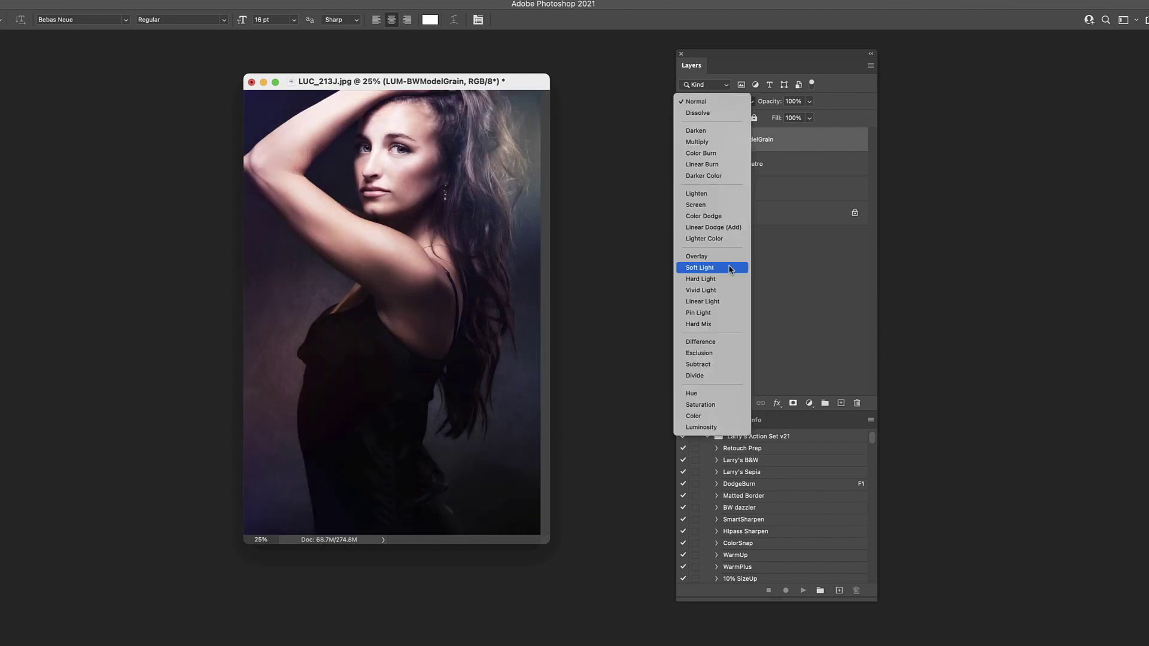
left_click(795, 269)
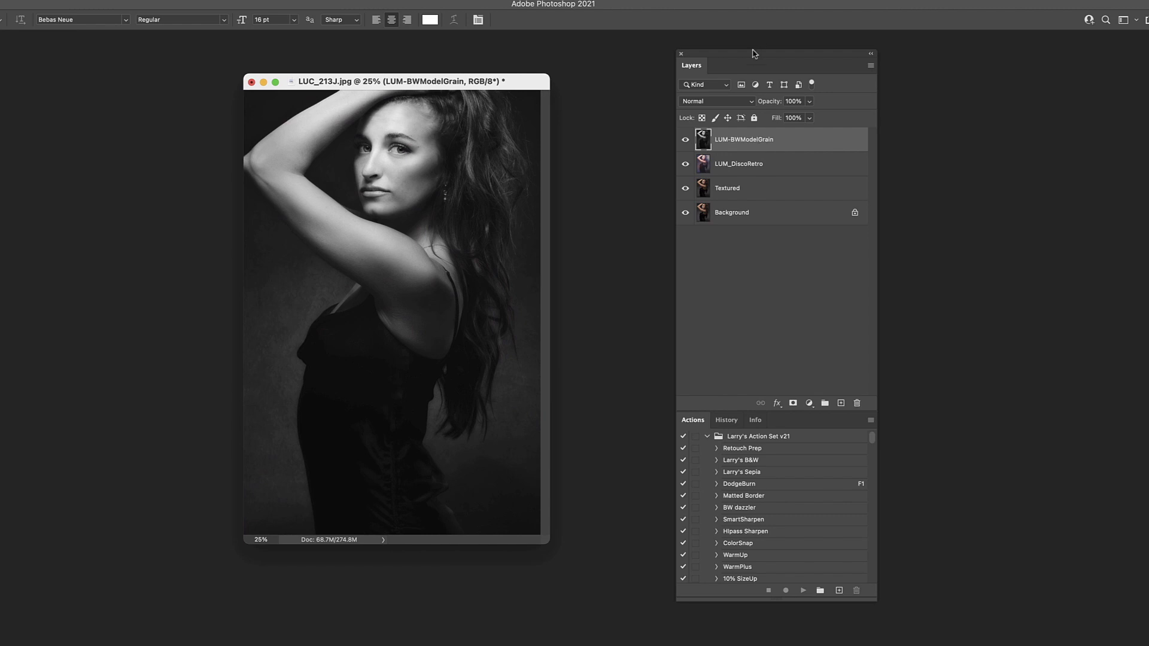
Step: Shift the floating Layers and Actions group and the portrait's document window farther right in the workspace
left_click_drag(753, 52, 848, 41)
left_click_drag(491, 84, 640, 72)
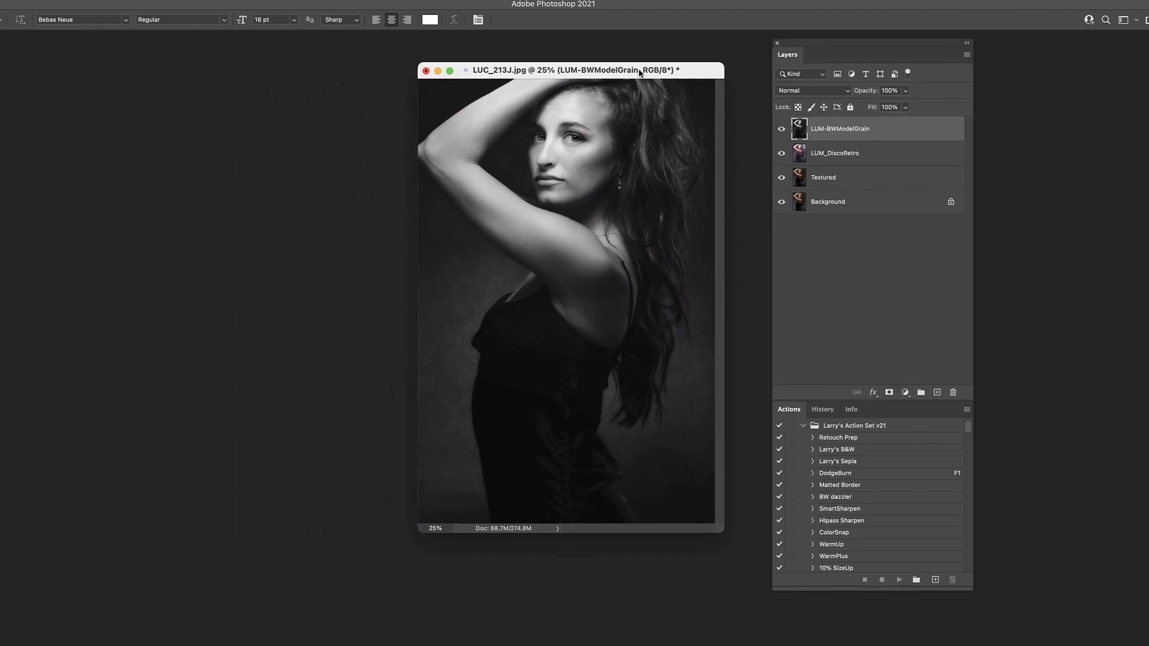